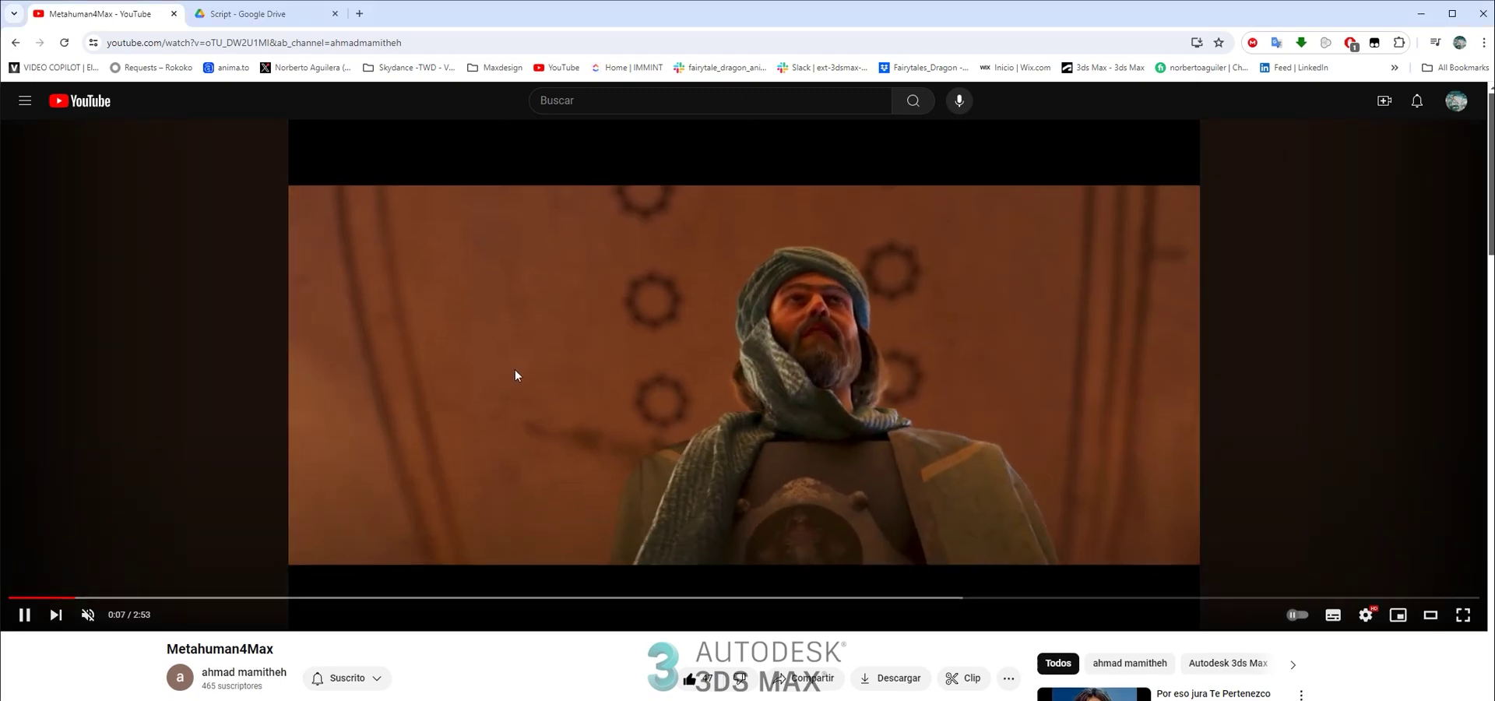
Skip the Metahuman4Max tutorial ahead to the Maya part and open its Google Drive description link
scroll(515, 369, "down", 3)
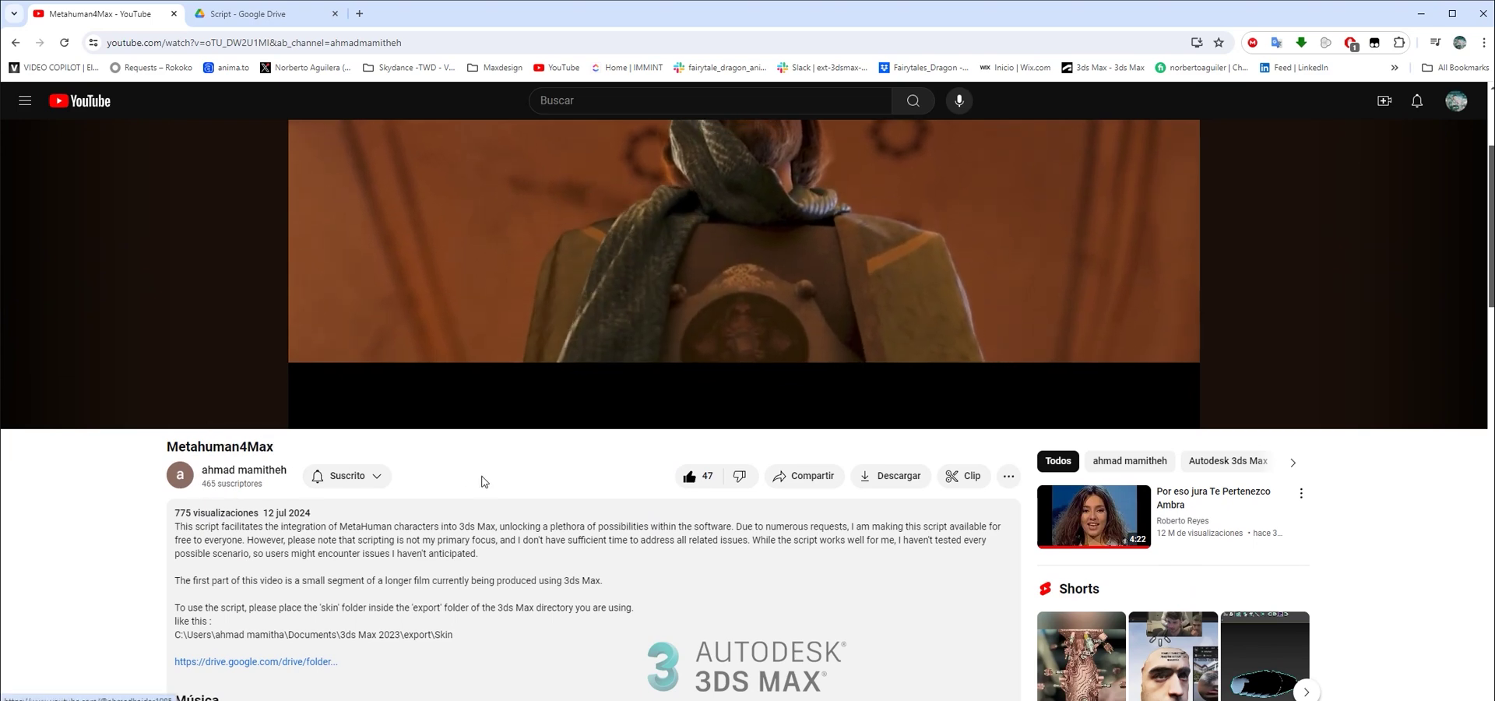
scroll(489, 473, "up", 3)
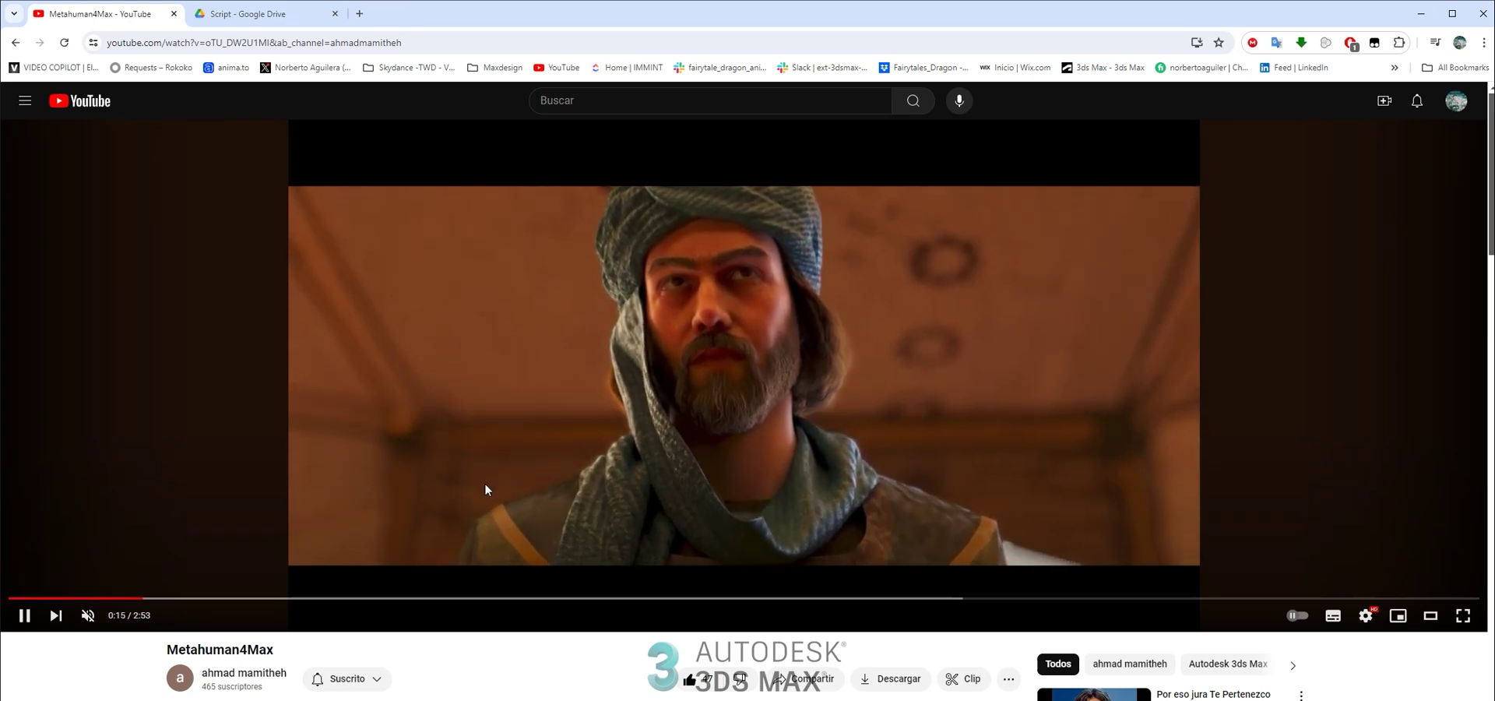
left_click(263, 597)
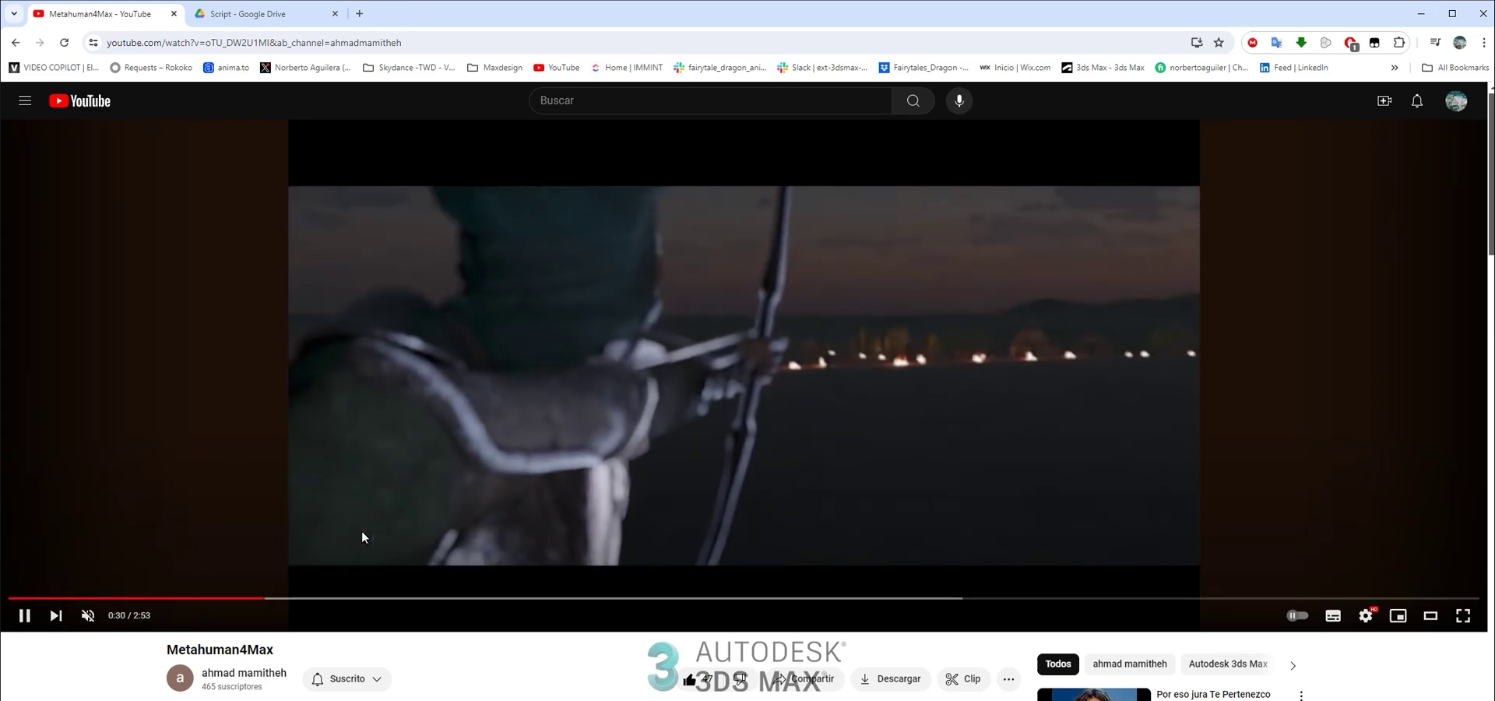
left_click_drag(387, 599, 387, 604)
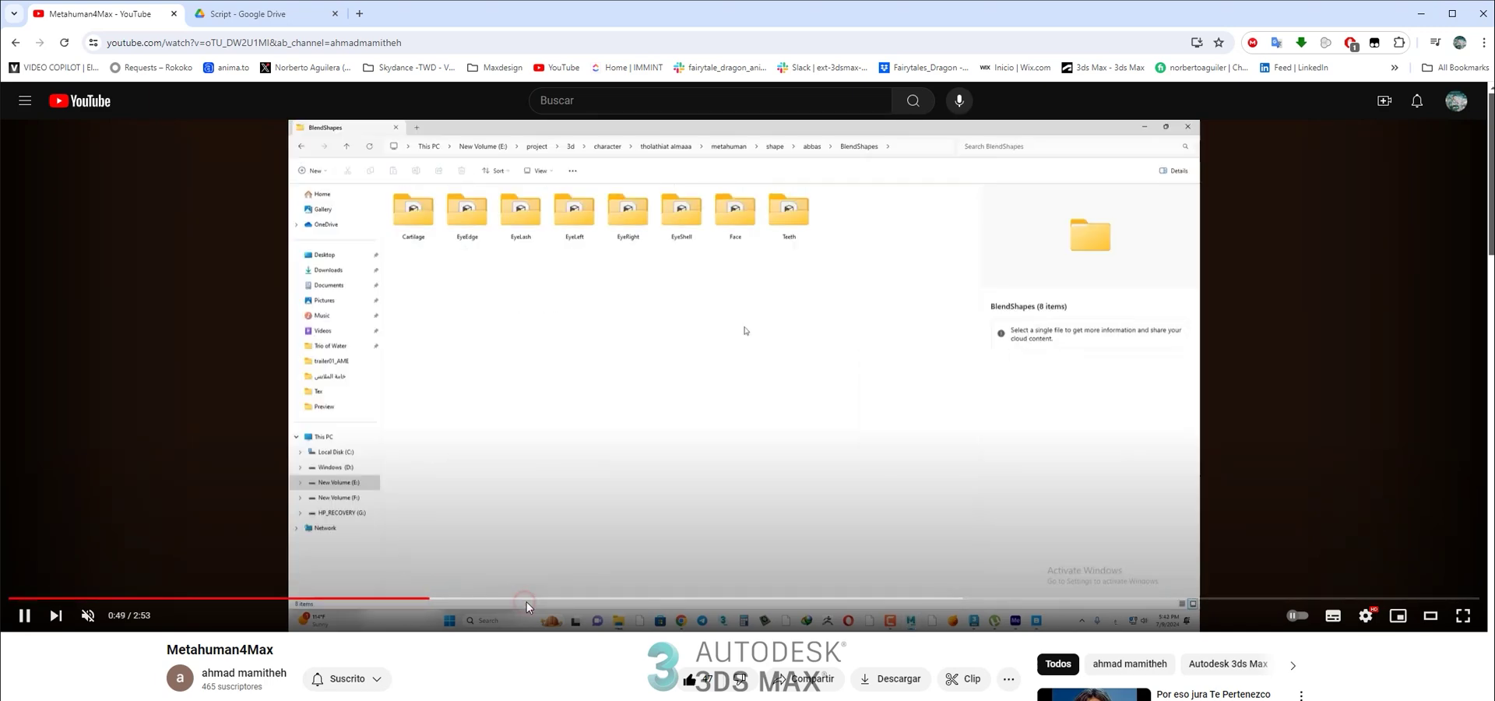
scroll(637, 520, "down", 4)
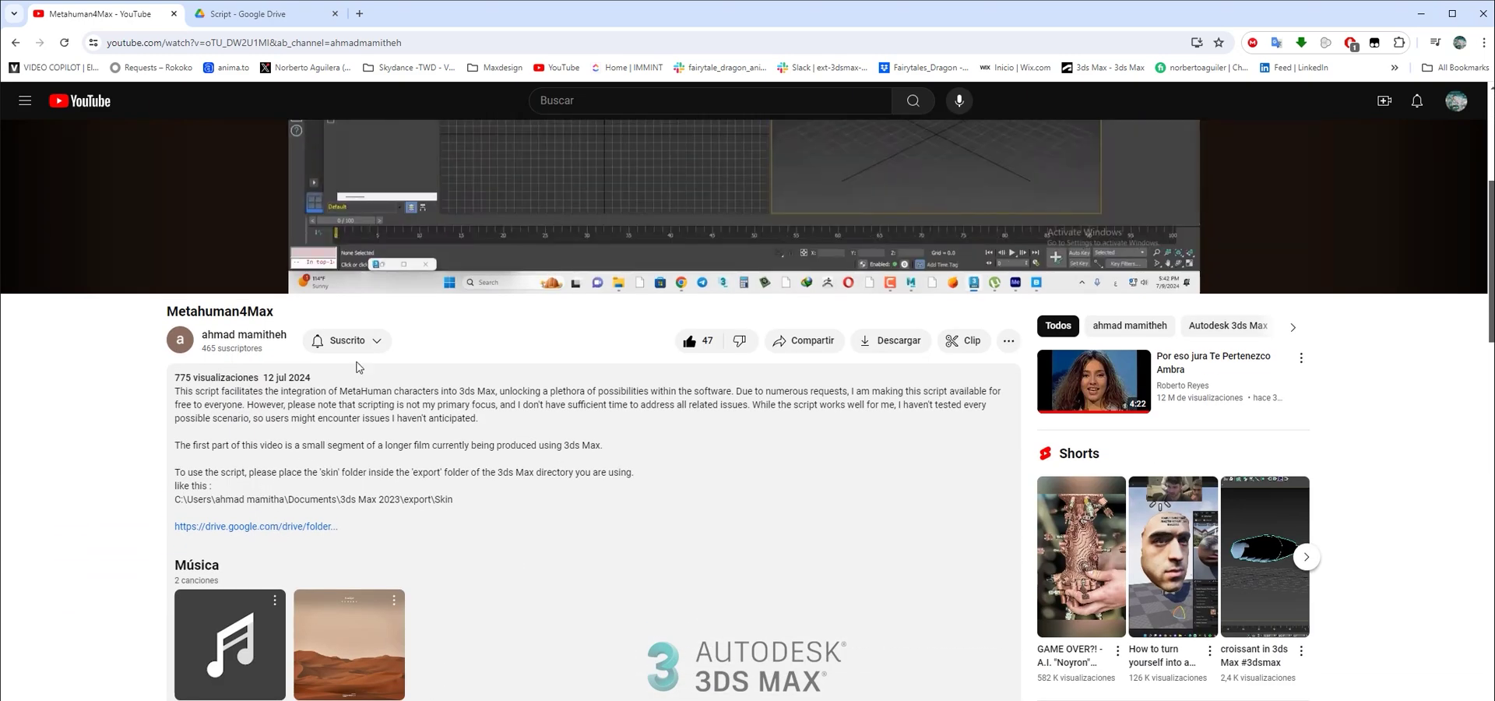
left_click(246, 526)
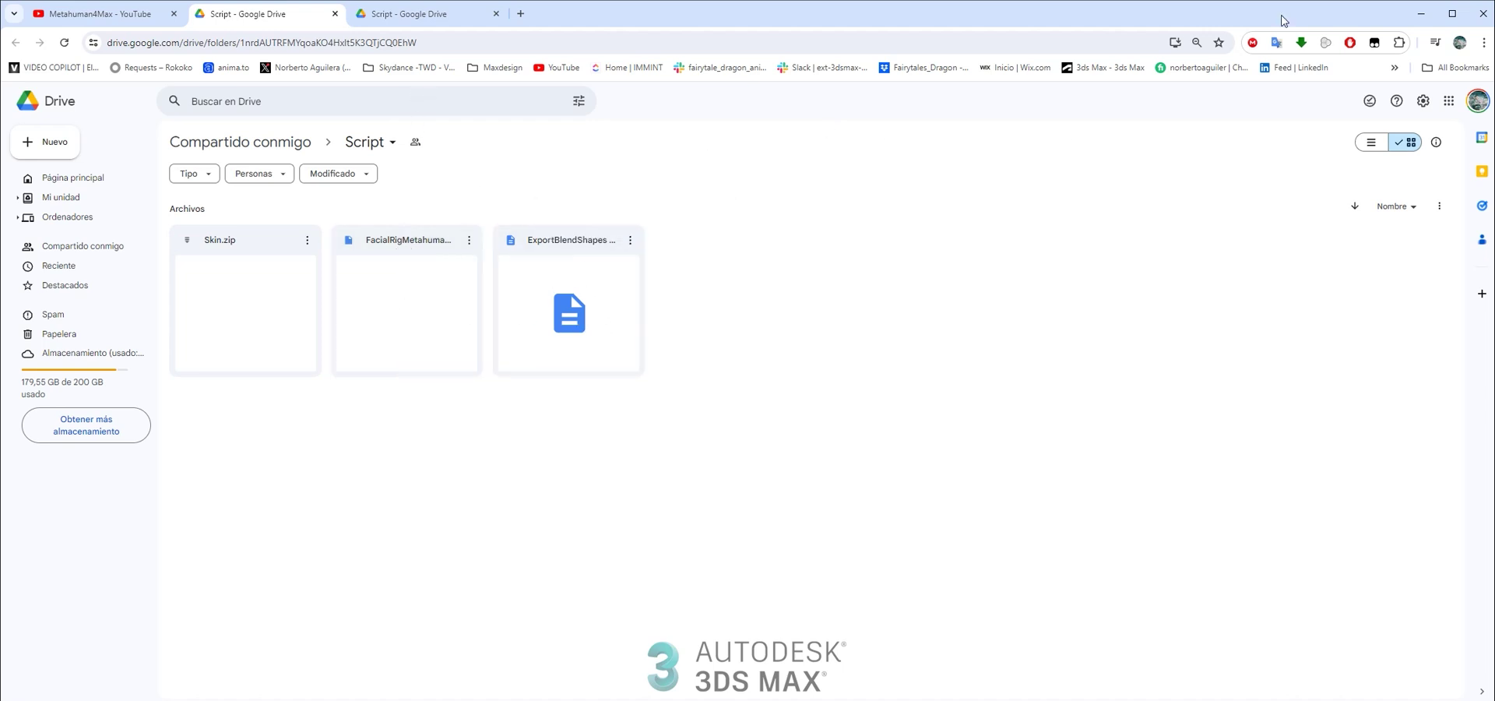
Minimize the browser and shift the Quixel Bridge window slightly right
left_click(1405, 22)
left_click_drag(687, 18, 740, 34)
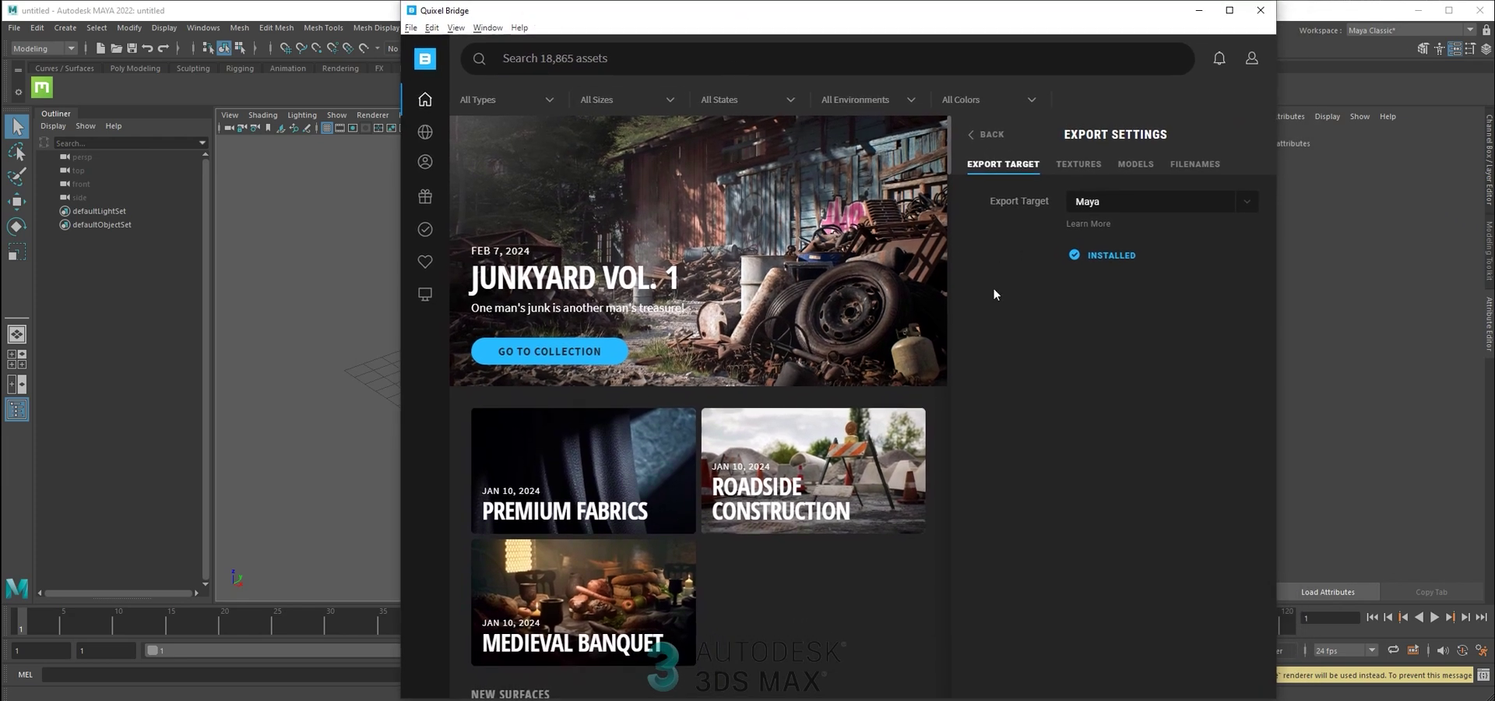
Browse Bridge's local MetaHumans, switch to the My MetaHumans UE4 collection, and stretch the window to full height
left_click(426, 160)
left_click(512, 148)
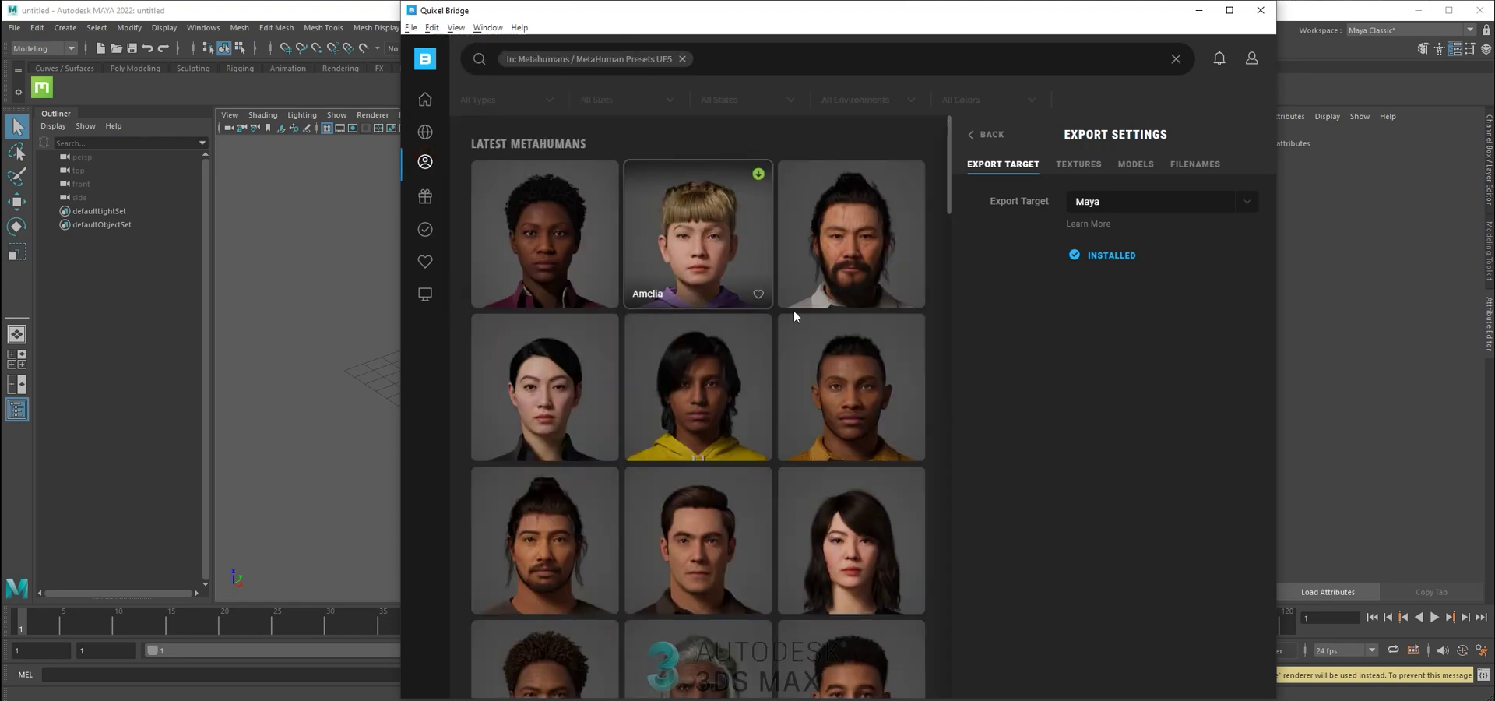
scroll(838, 437, "down", 2)
scroll(838, 437, "up", 6)
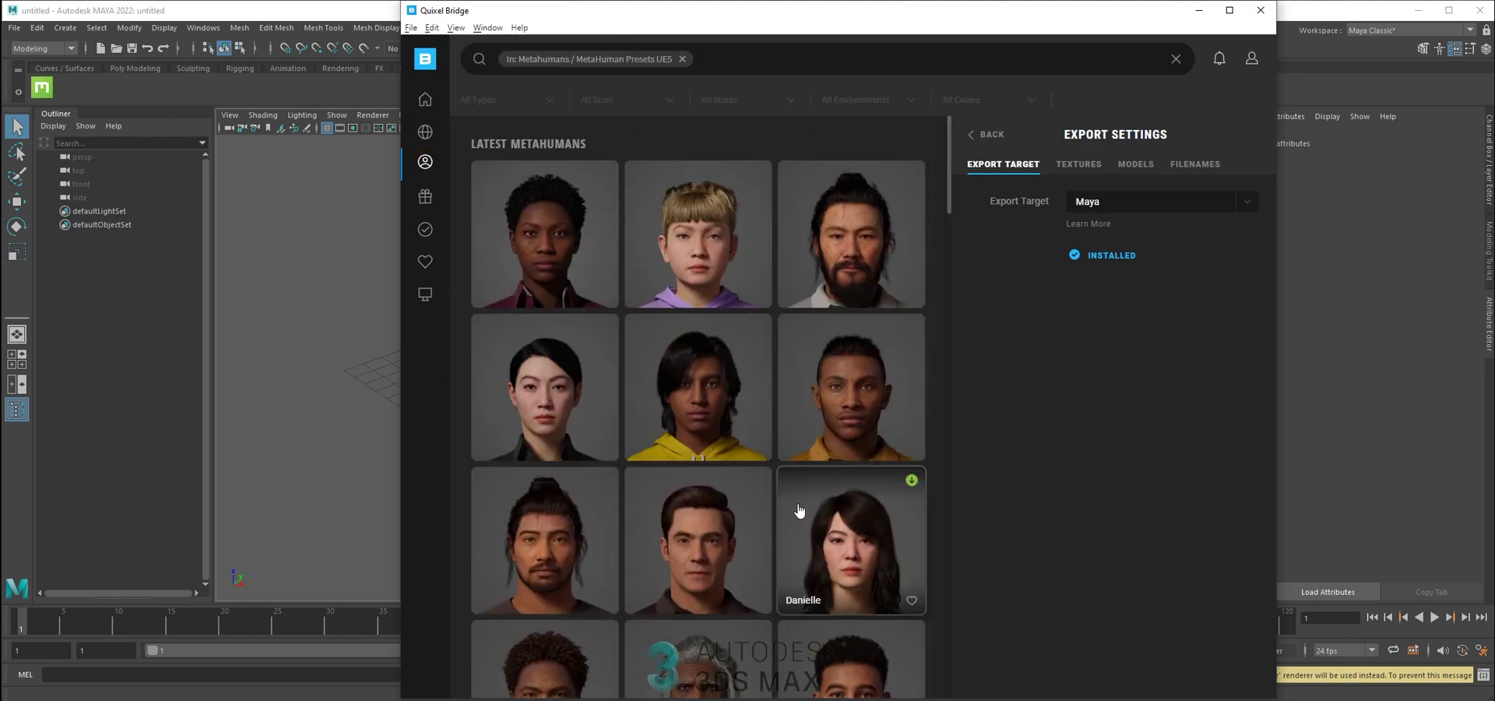
scroll(664, 426, "down", 4)
scroll(664, 426, "down", 3)
scroll(644, 374, "up", 8)
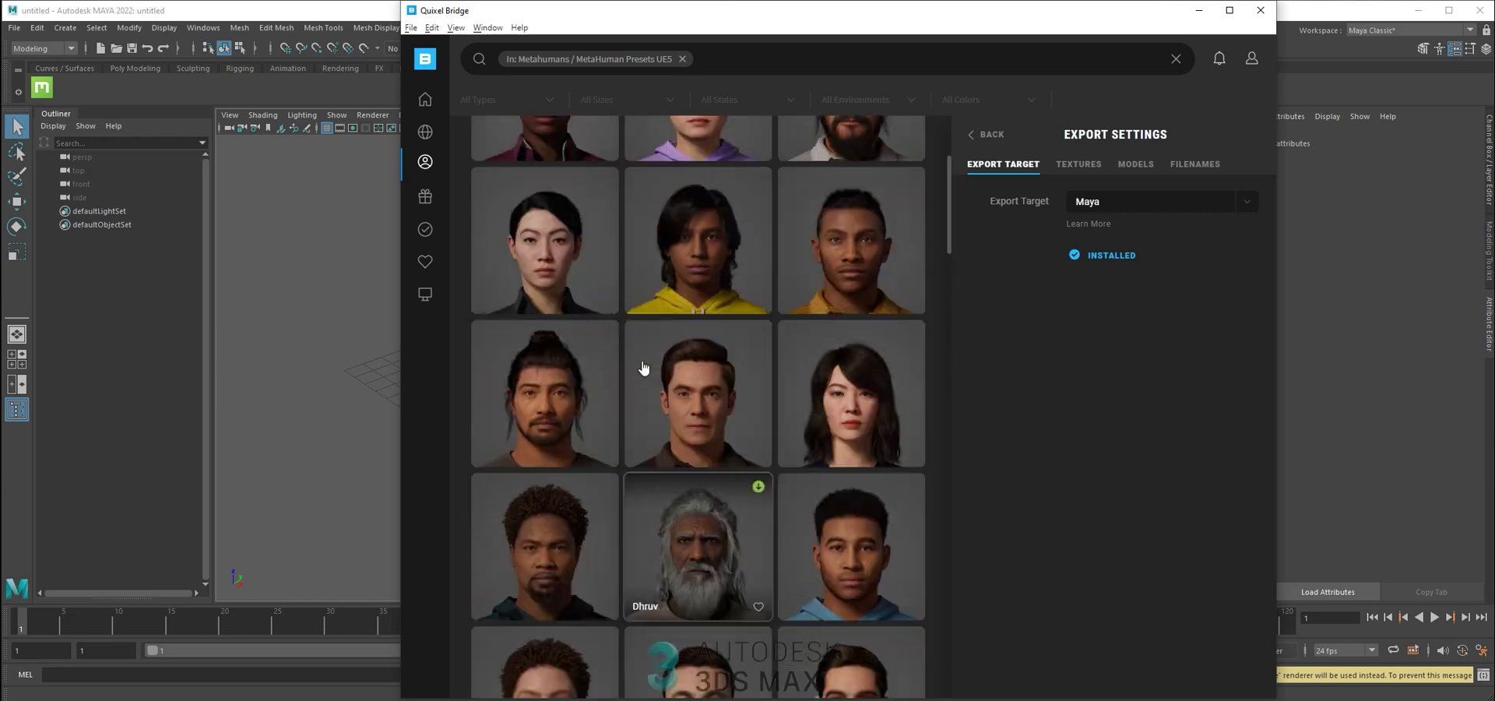
mouse_move(425, 161)
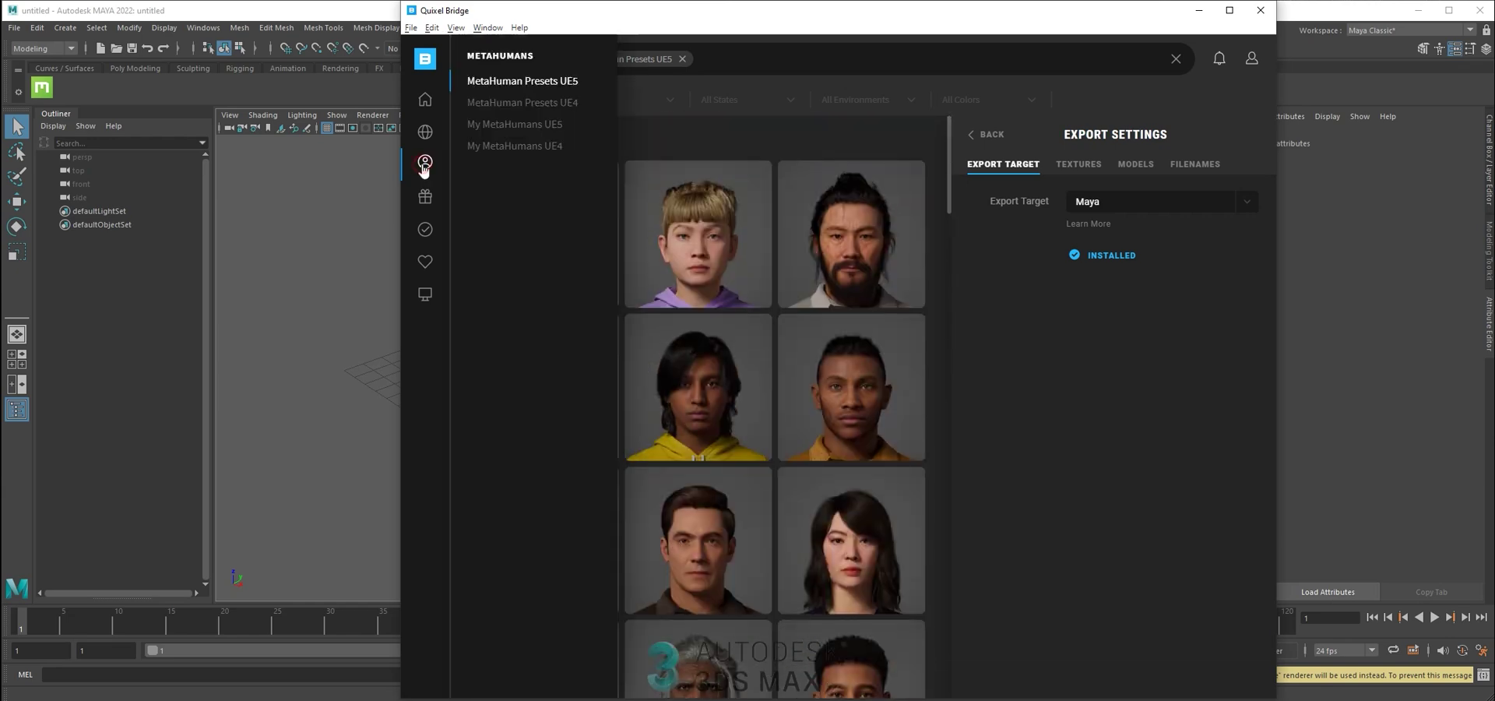
left_click(506, 148)
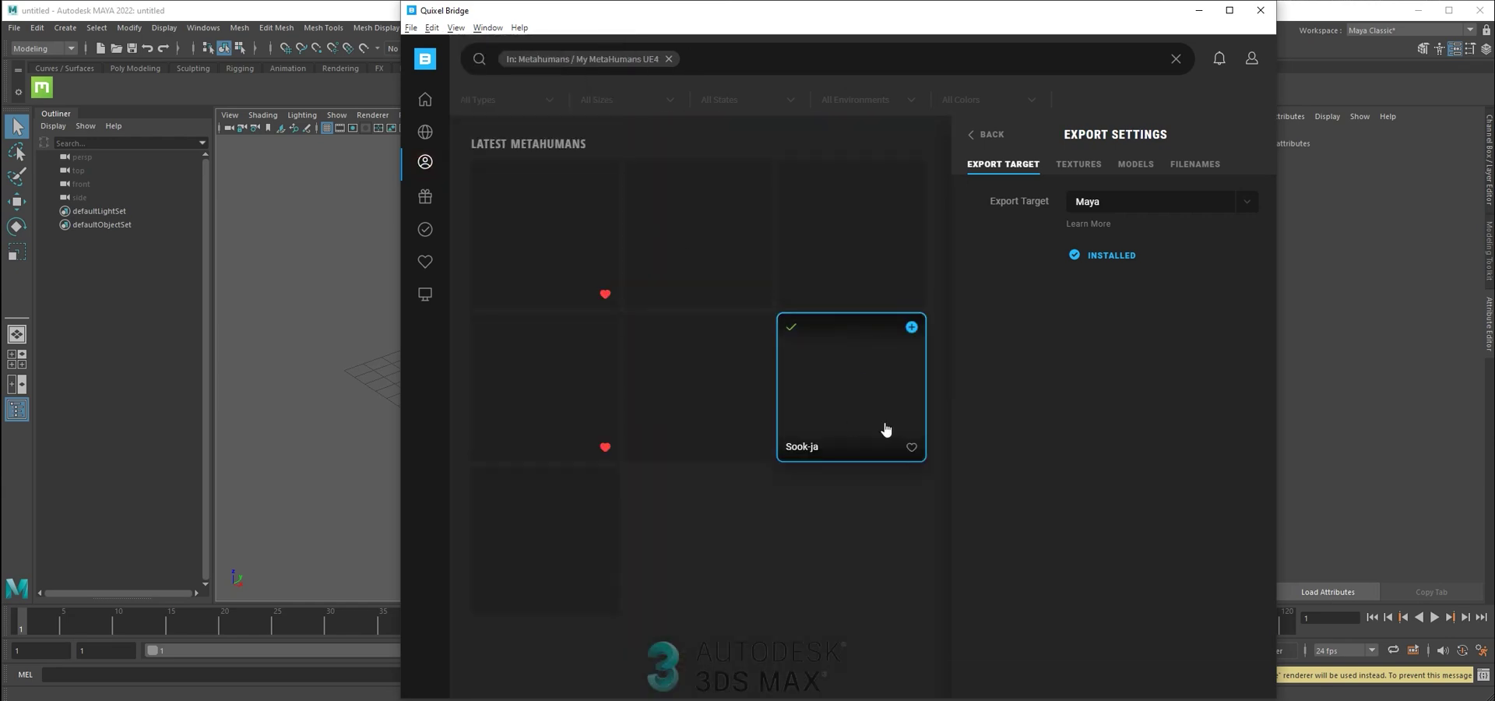
left_click_drag(753, 16, 817, 23)
double_click(822, 11)
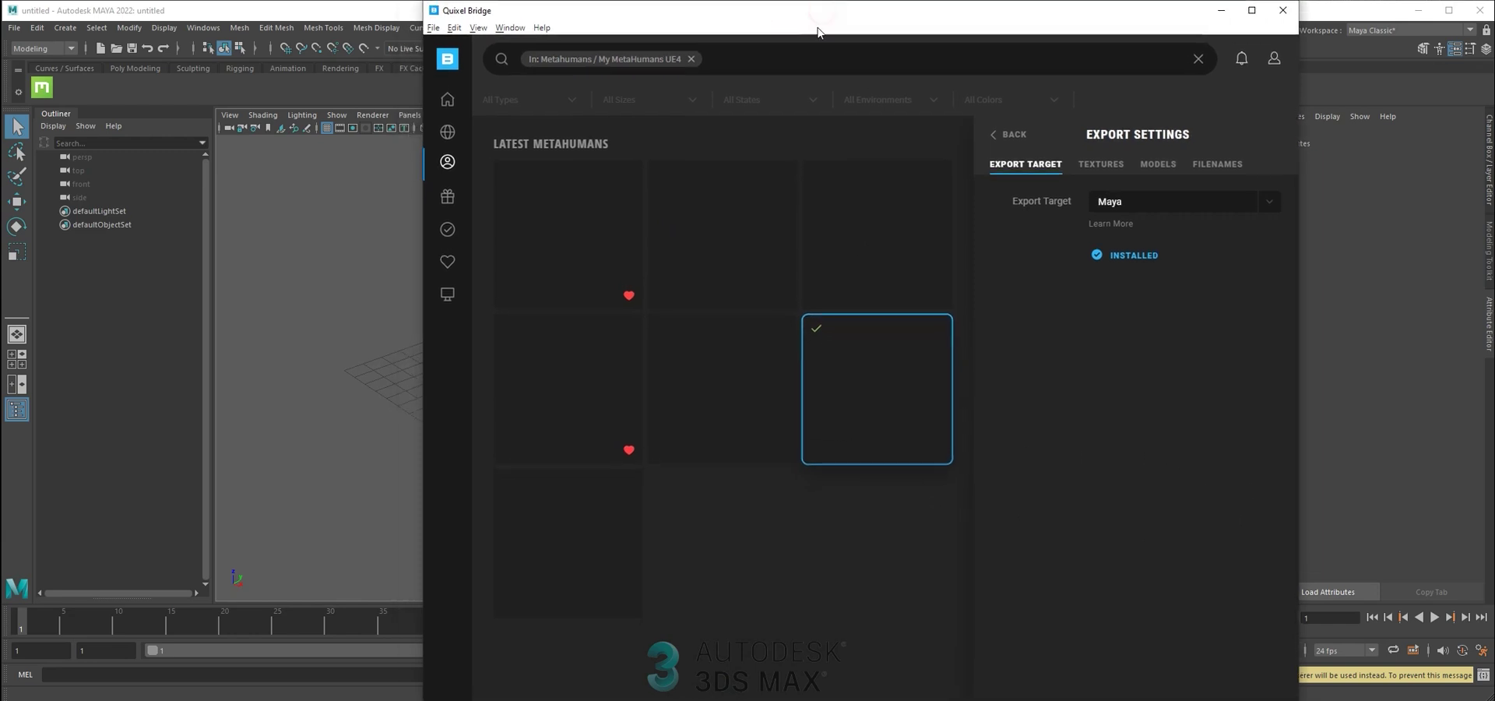
Review Bridge export settings: Maya preset, FBX, and UAsset + Source Asset for MetaHumans
left_click(454, 27)
left_click(490, 200)
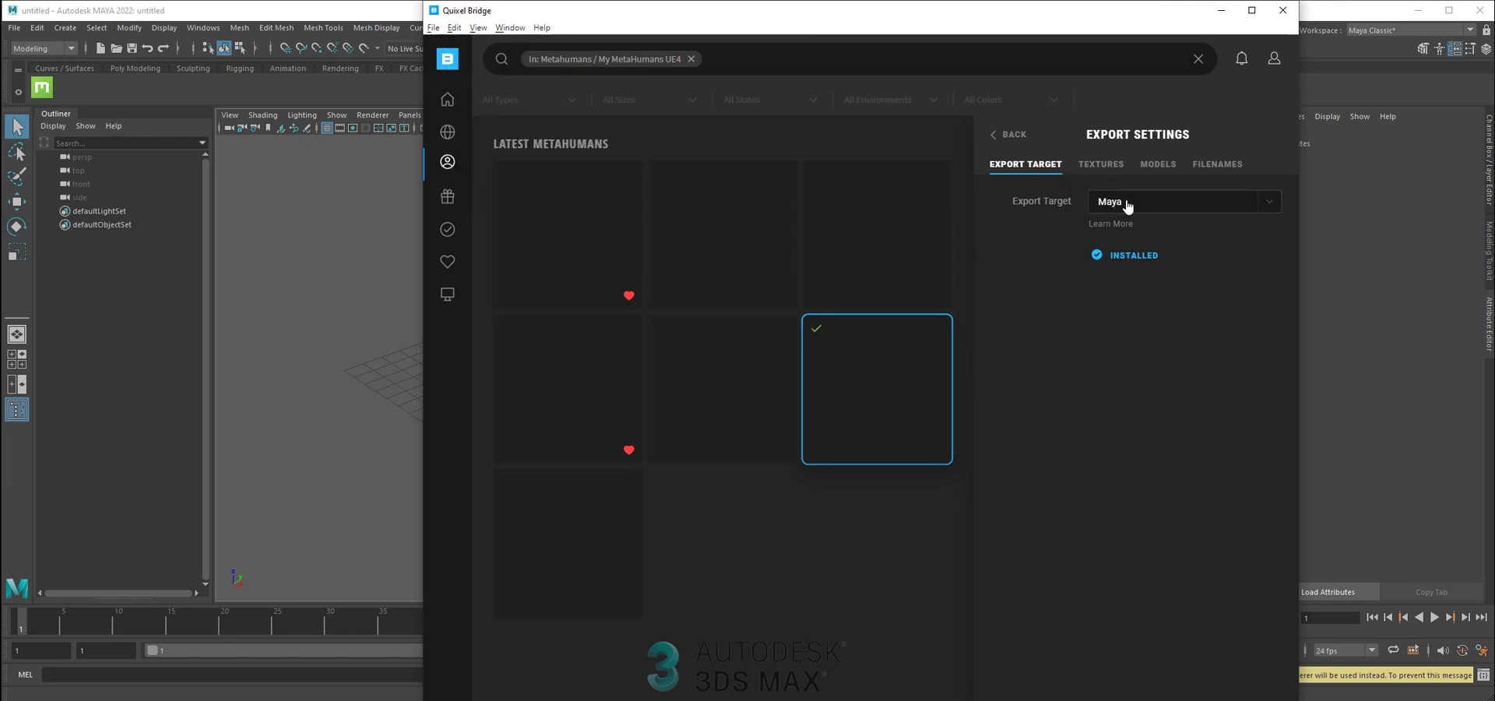
left_click(1103, 167)
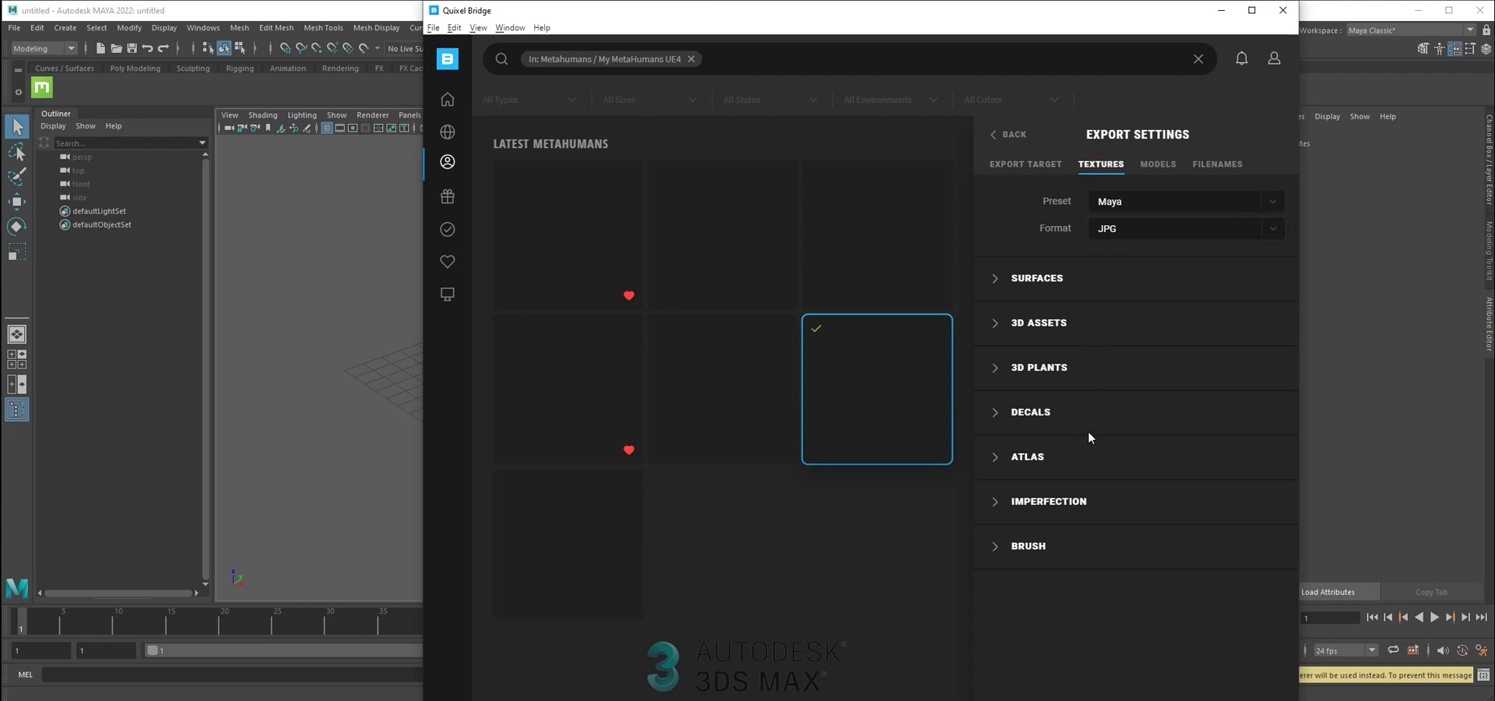
left_click(1157, 167)
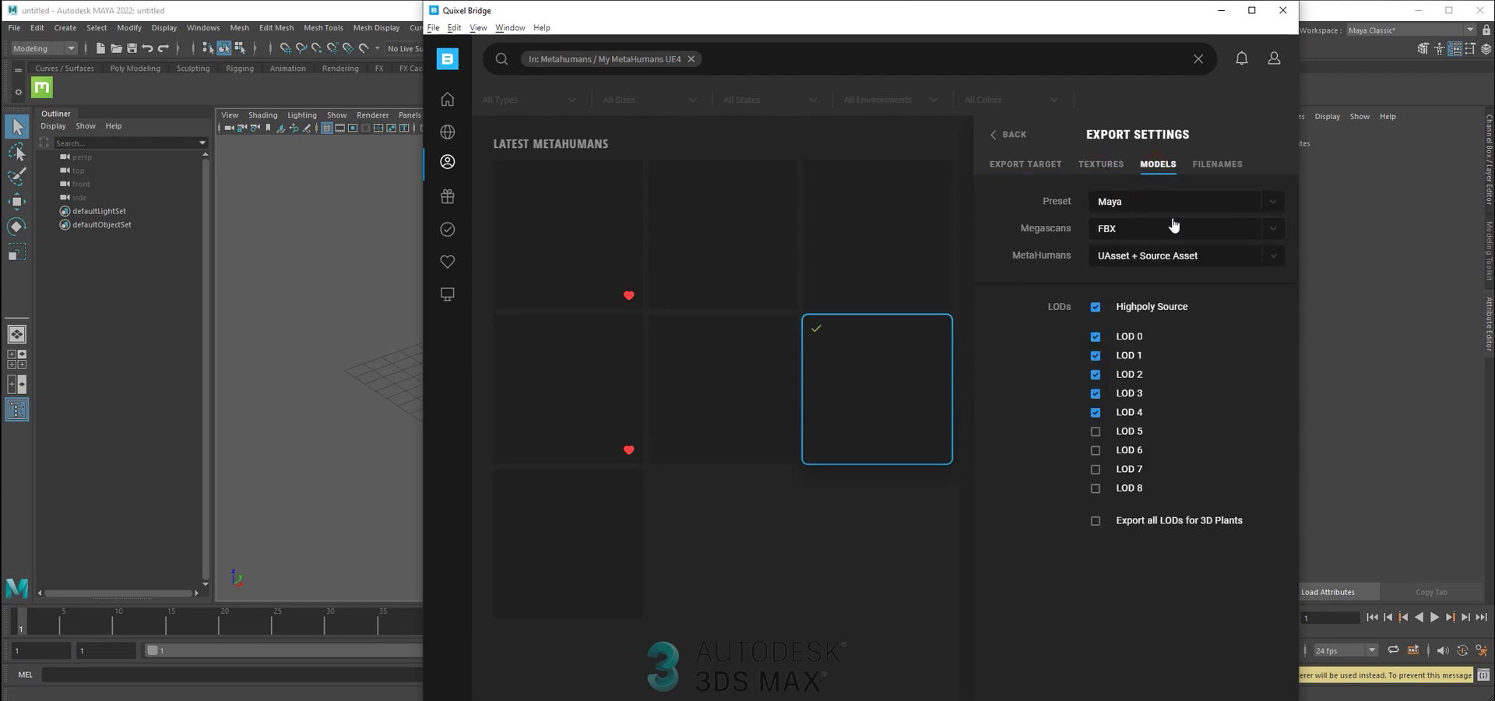
left_click(1214, 261)
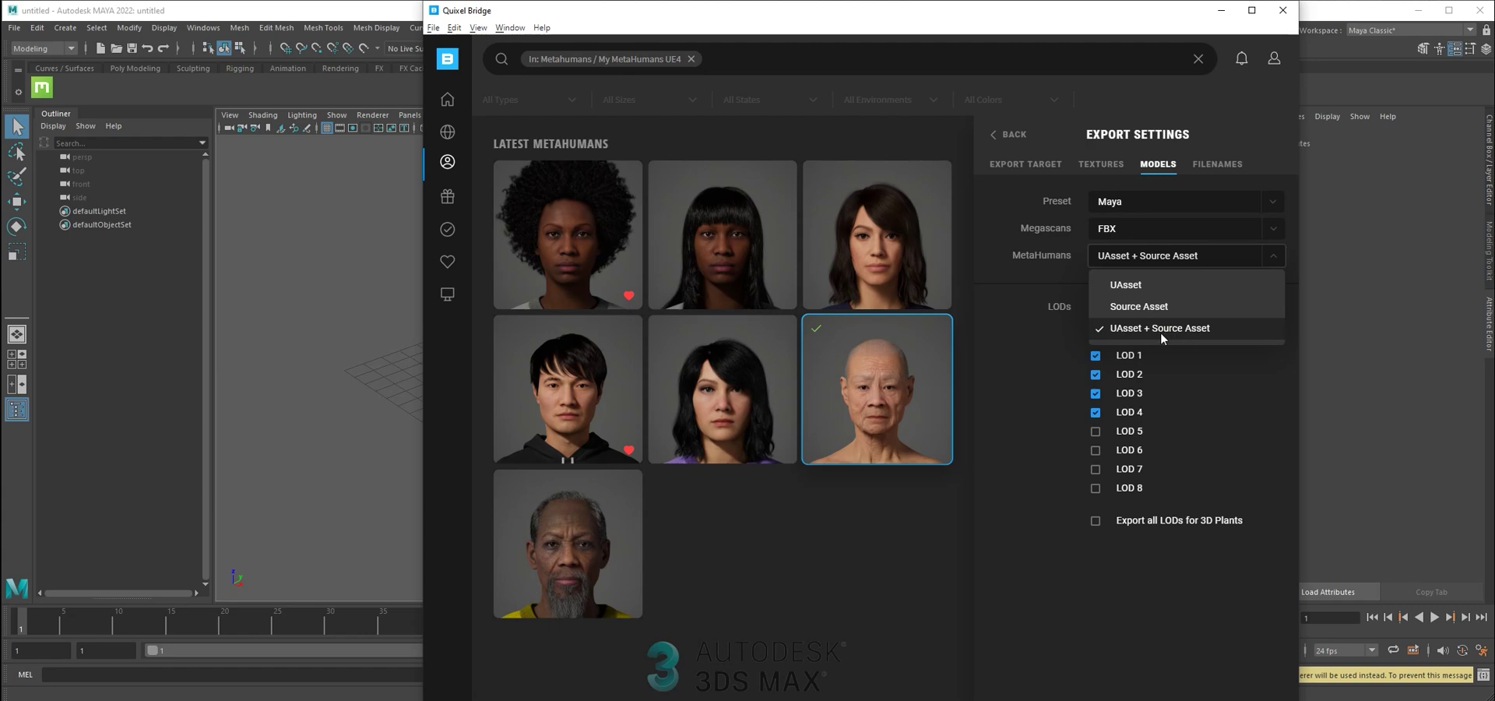
left_click(1228, 376)
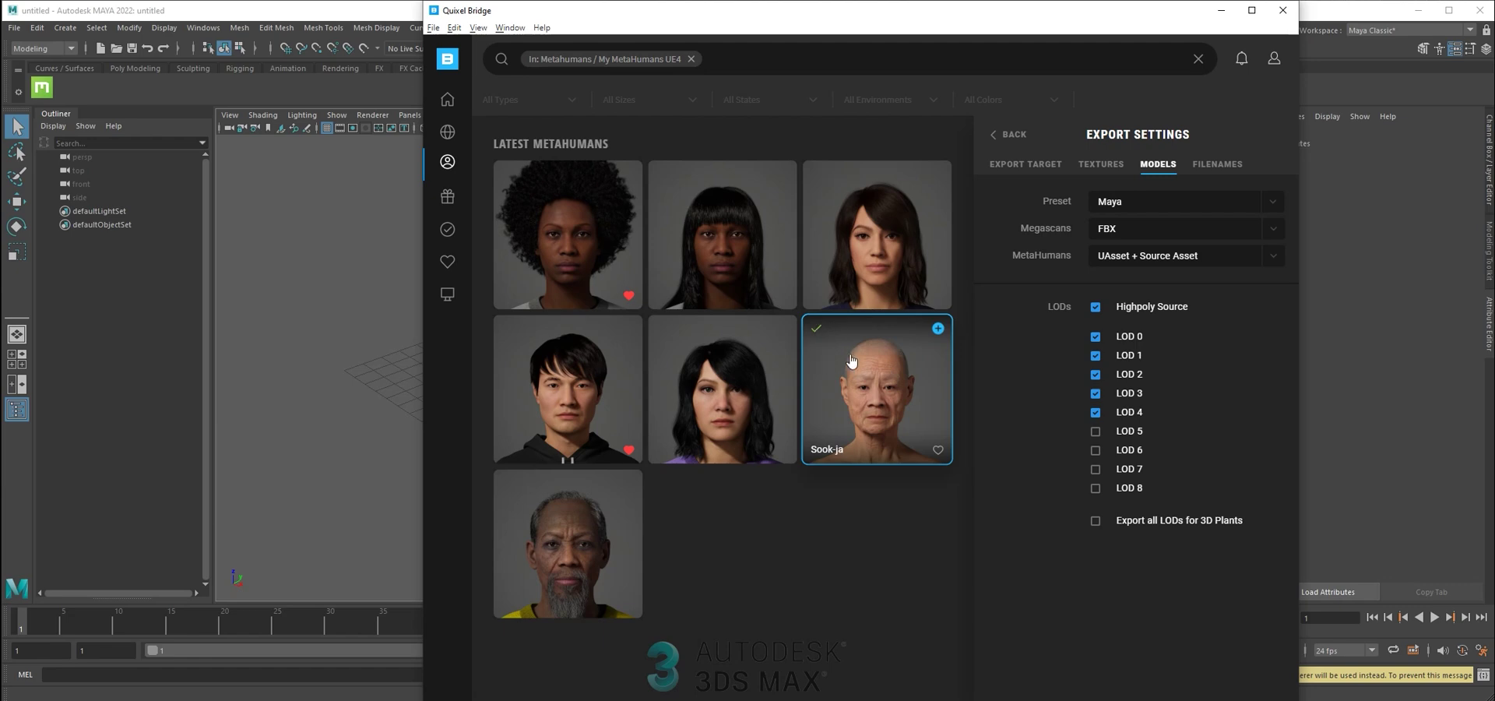
Export Sook-ja from Bridge to Maya and confirm importing the character
left_click(939, 331)
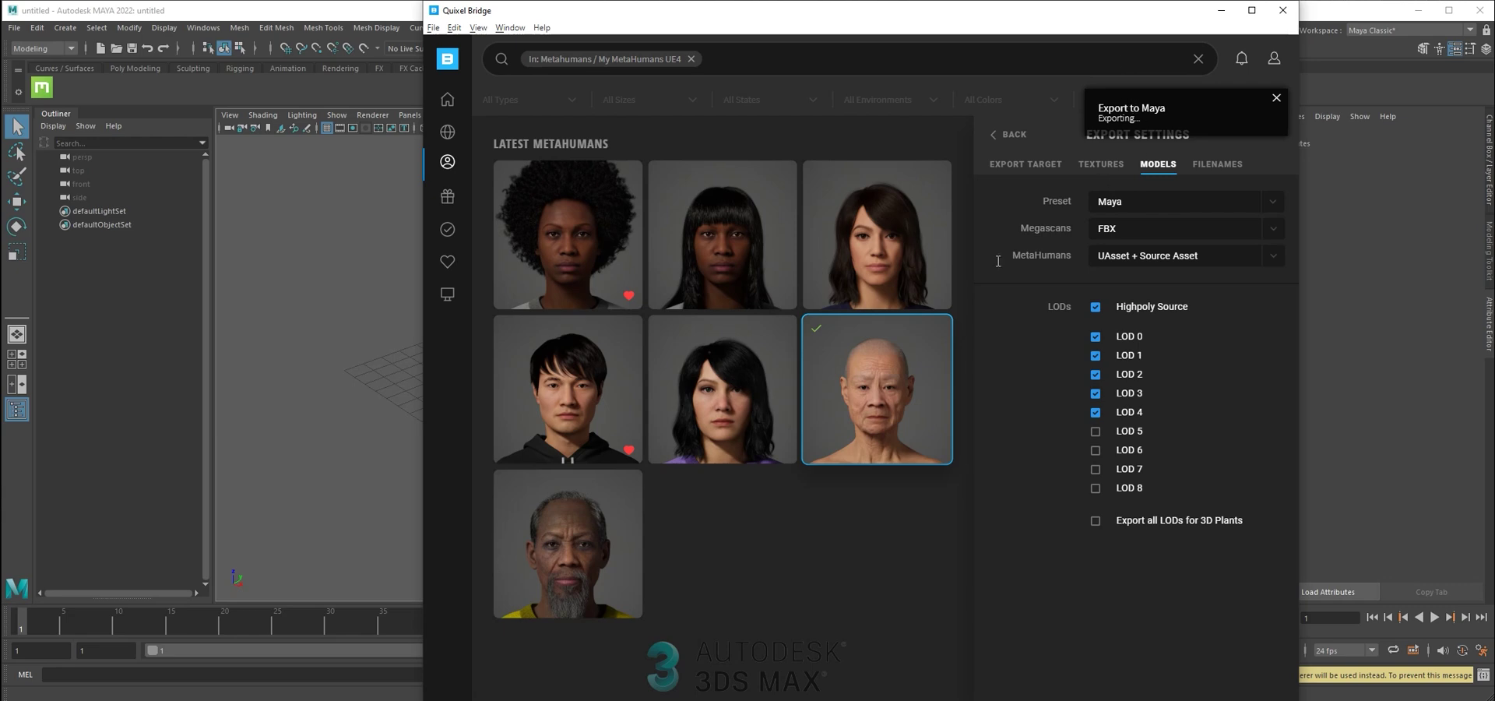
left_click(360, 255)
left_click_drag(1222, 313, 859, 264)
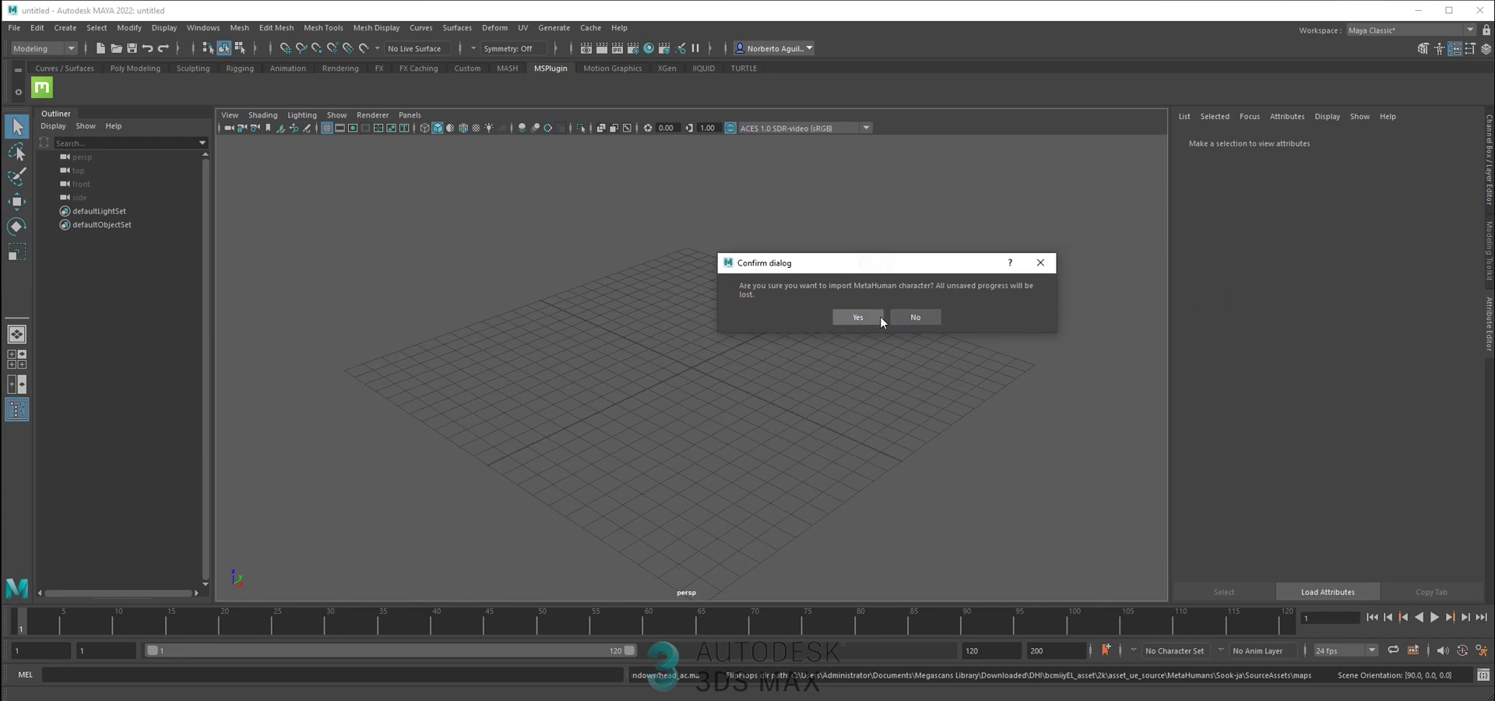
left_click(878, 317)
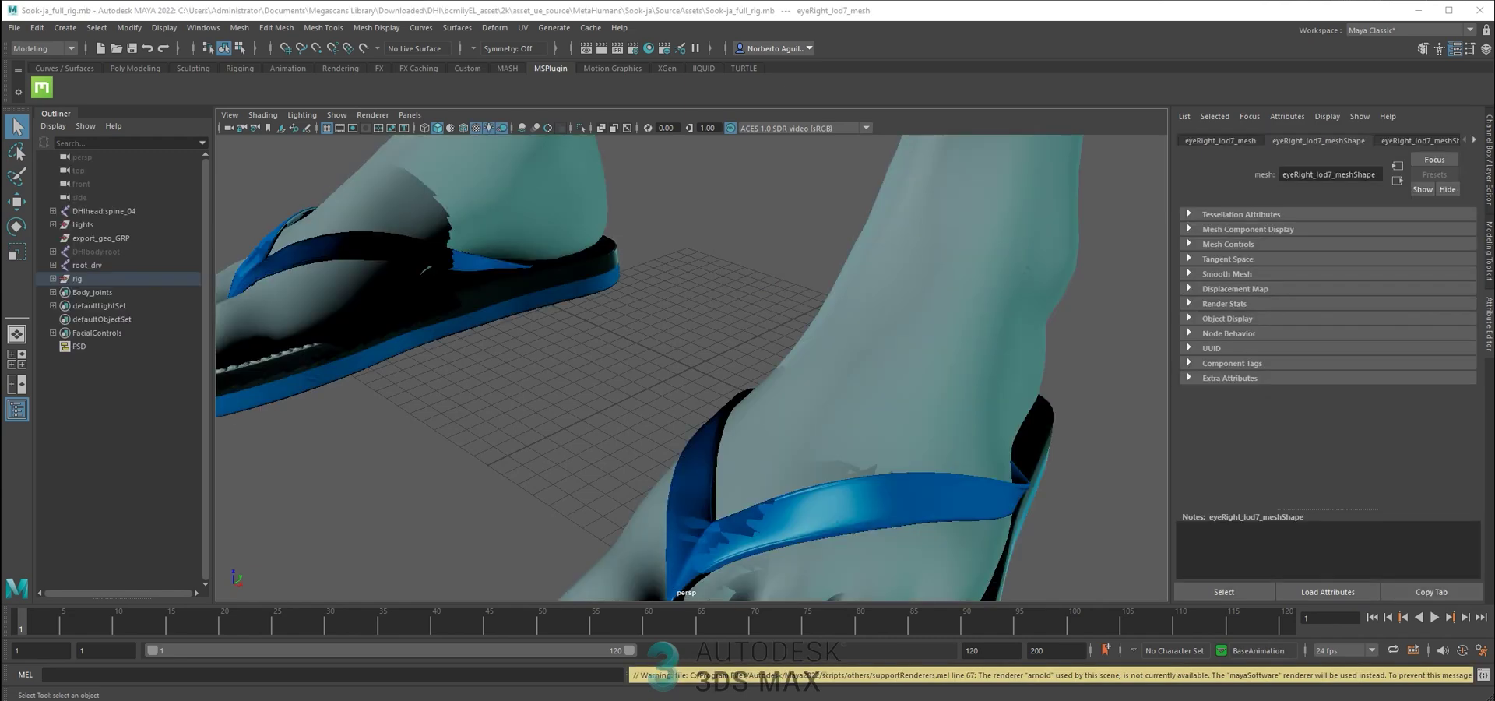
Frame the head and test-move the CTRL_C_eye control with the Move tool
scroll(808, 353, "down", 5)
scroll(855, 290, "down", 10)
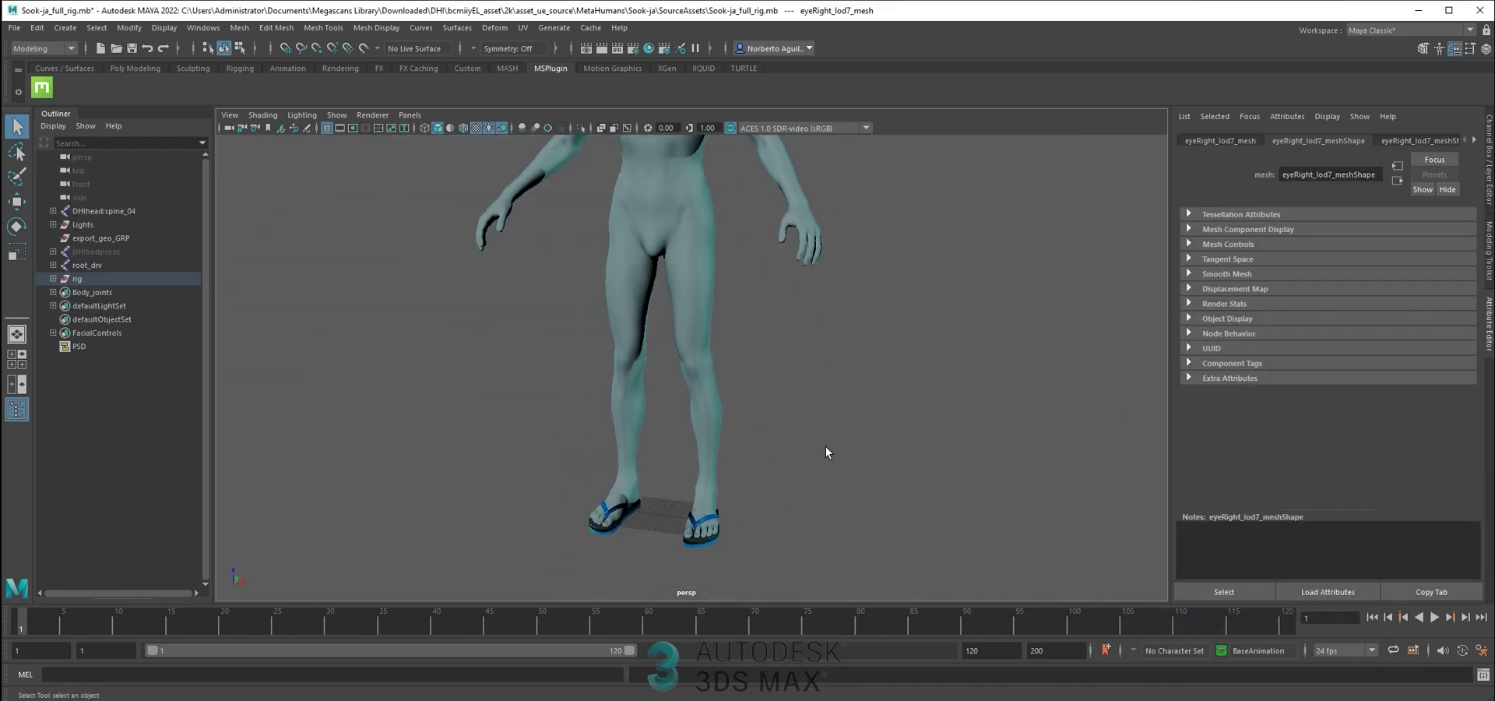
scroll(781, 362, "up", 5)
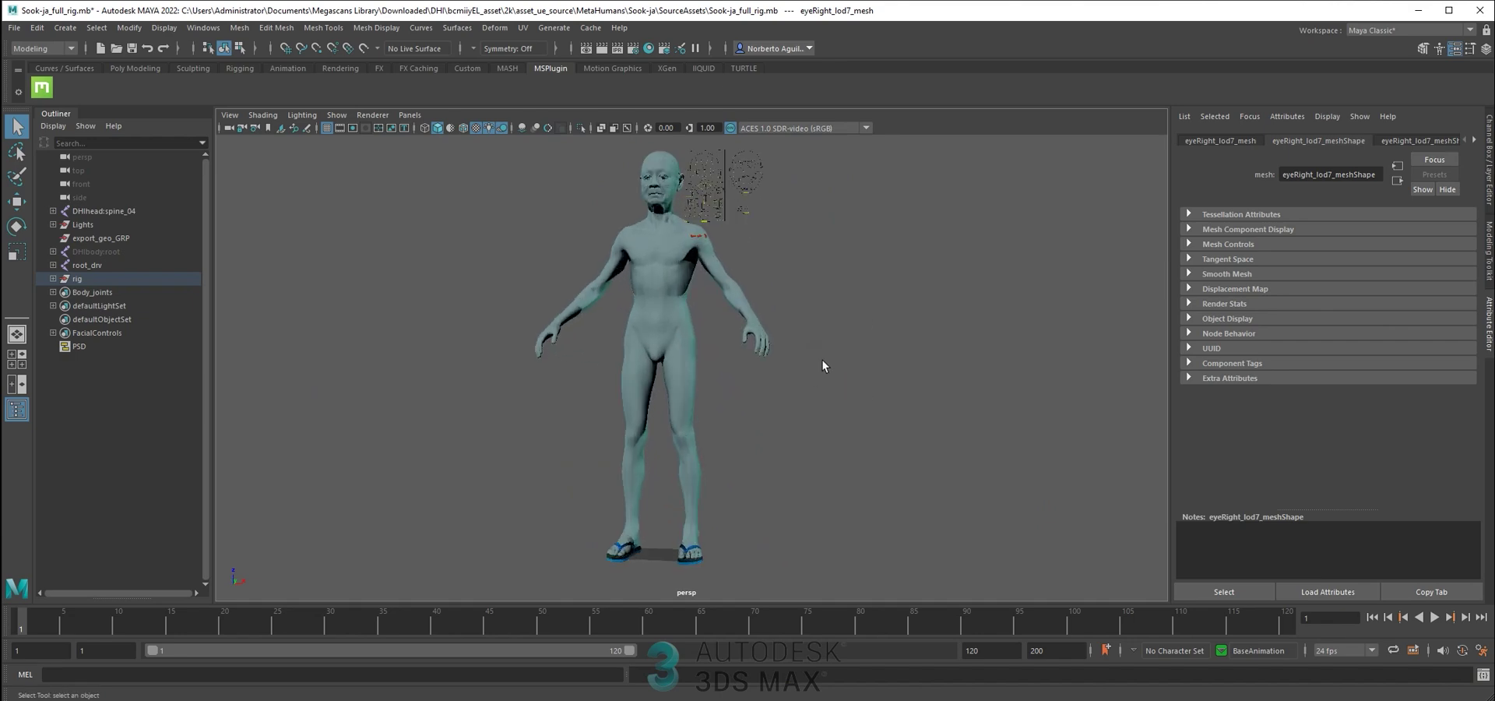
scroll(687, 200, "up", 5)
middle_click_drag(724, 320, 764, 451, "alt")
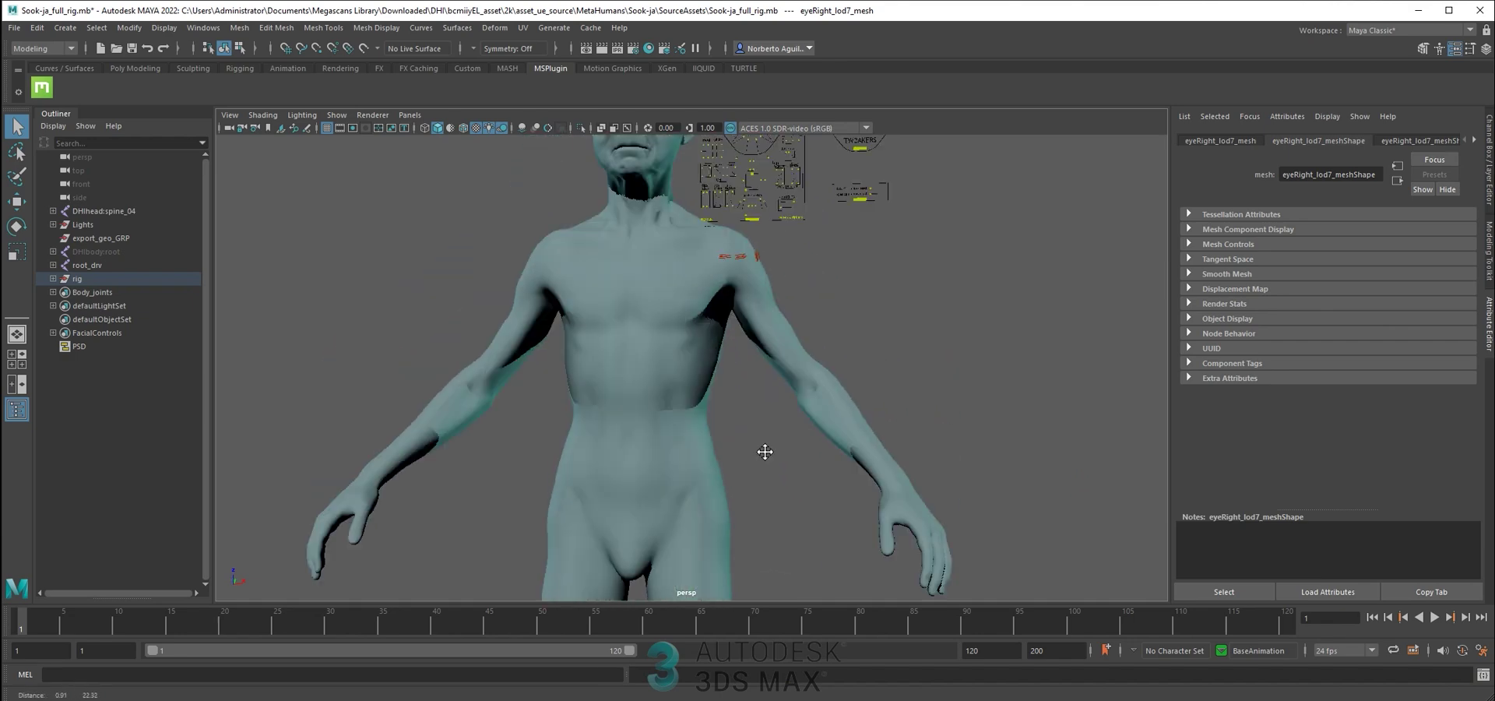
scroll(759, 420, "up", 5)
middle_click_drag(739, 211, 741, 371, "alt")
left_click_drag(741, 371, 894, 348, "alt")
middle_click_drag(894, 348, 851, 374, "alt")
left_click_drag(855, 355, 833, 312, "alt")
key("w")
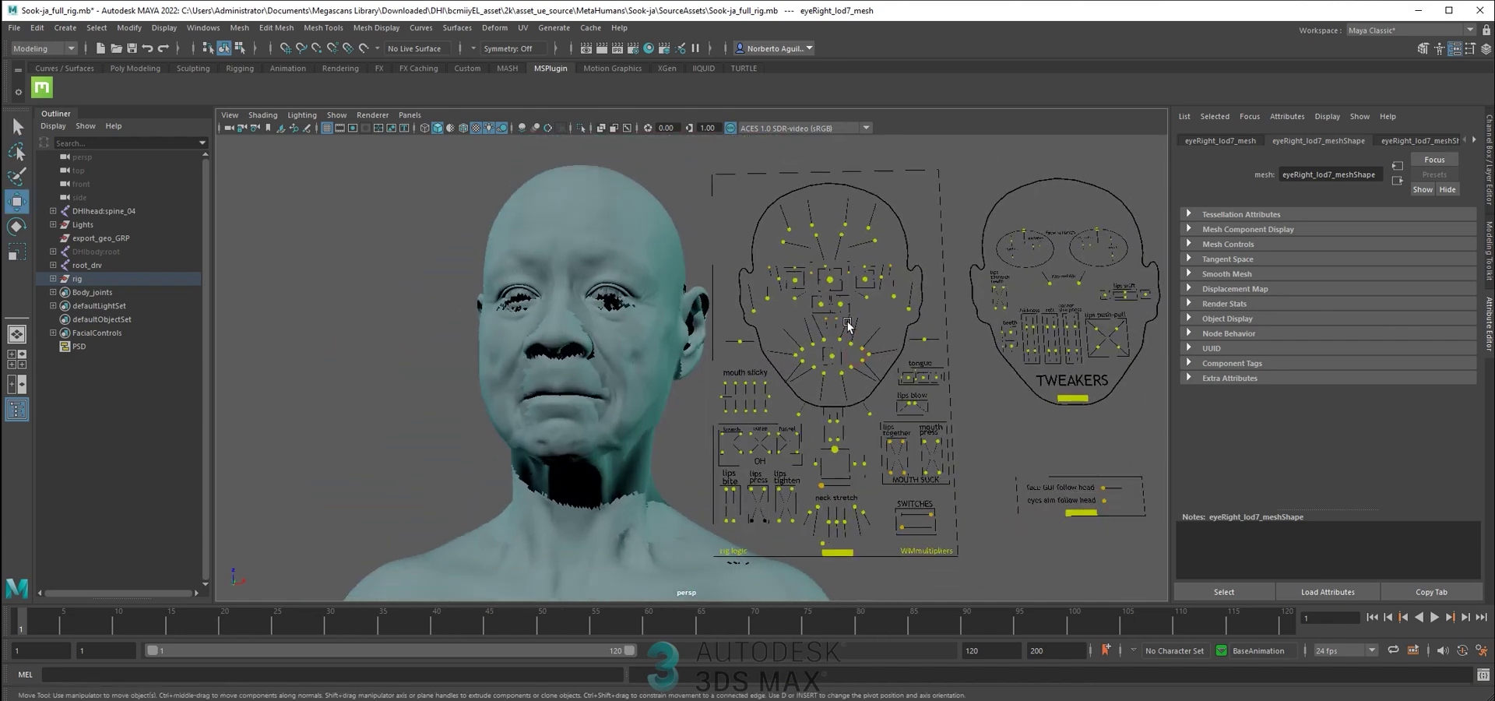
left_click(830, 281)
mouse_move(891, 219)
left_mouse_down()
mouse_move(880, 202)
mouse_move(874, 226)
left_mouse_up()
Reframe the view on the full body and bring up the Script Editor
scroll(880, 326, "down", 10)
left_click_drag(866, 330, 858, 362, "alt")
middle_click_drag(858, 362, 859, 268, "alt")
left_click_drag(859, 269, 878, 366, "alt")
middle_click_drag(878, 366, 881, 317, "alt")
left_click_drag(881, 317, 899, 328, "alt")
middle_click_drag(898, 324, 881, 307, "alt")
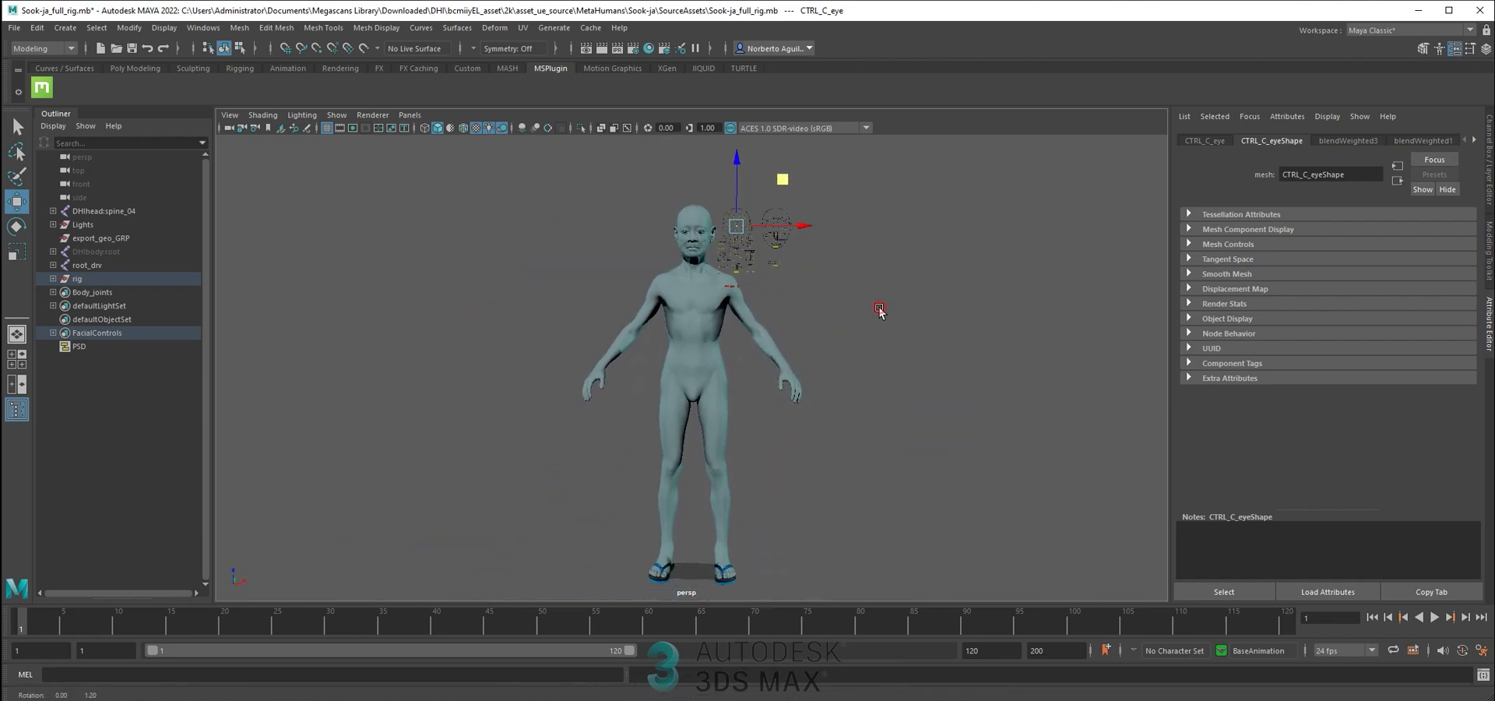
left_click(1482, 675)
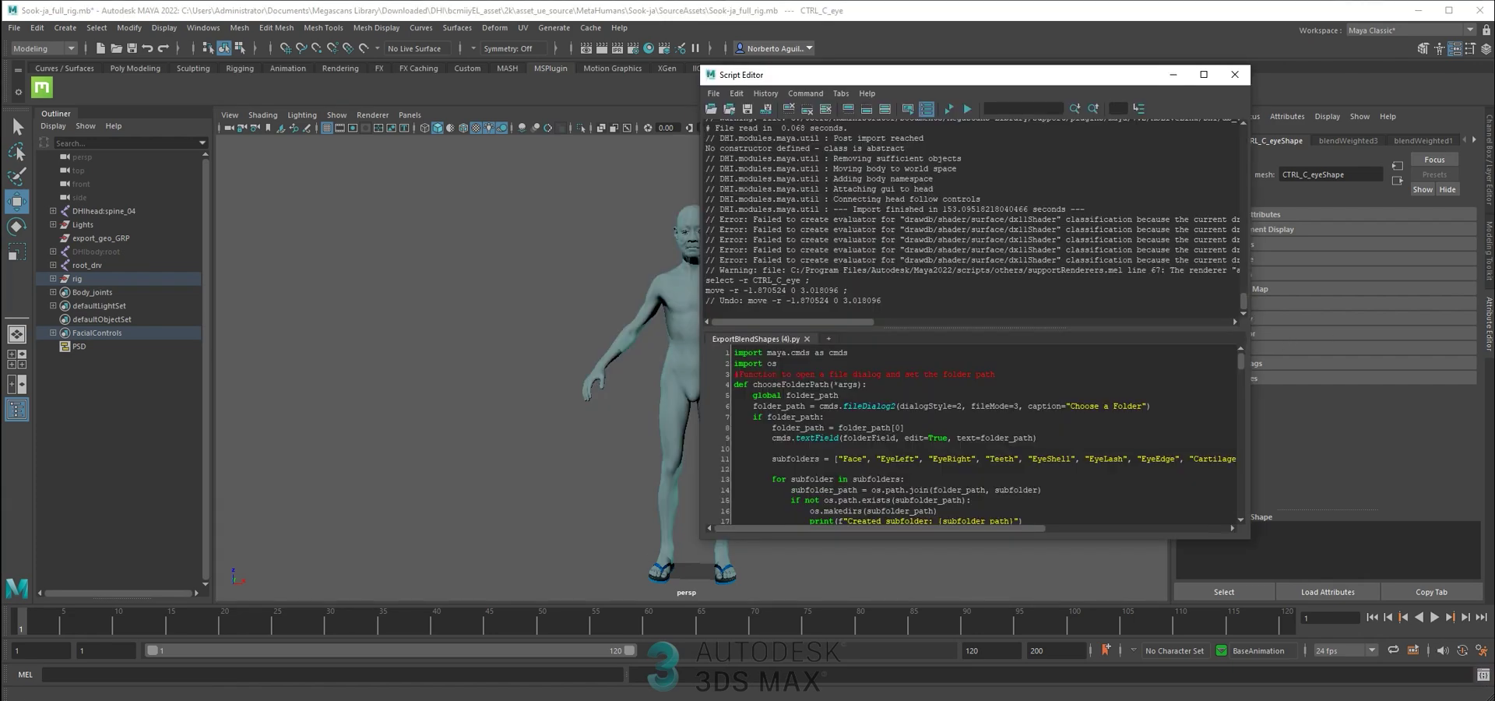
Load the ExportBlendShapes script into the Script Editor and run it
left_click_drag(1494, 327, 1008, 377)
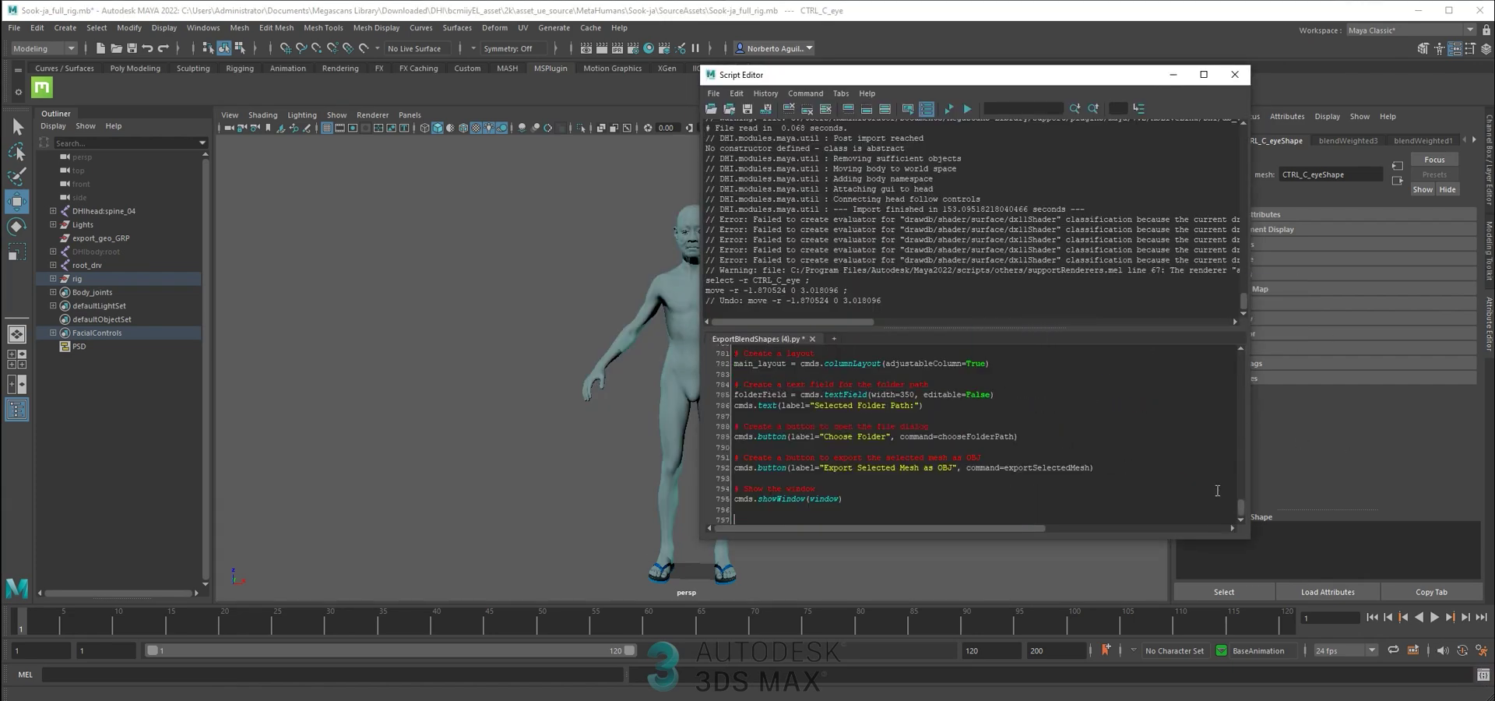
left_click_drag(1241, 508, 1243, 363)
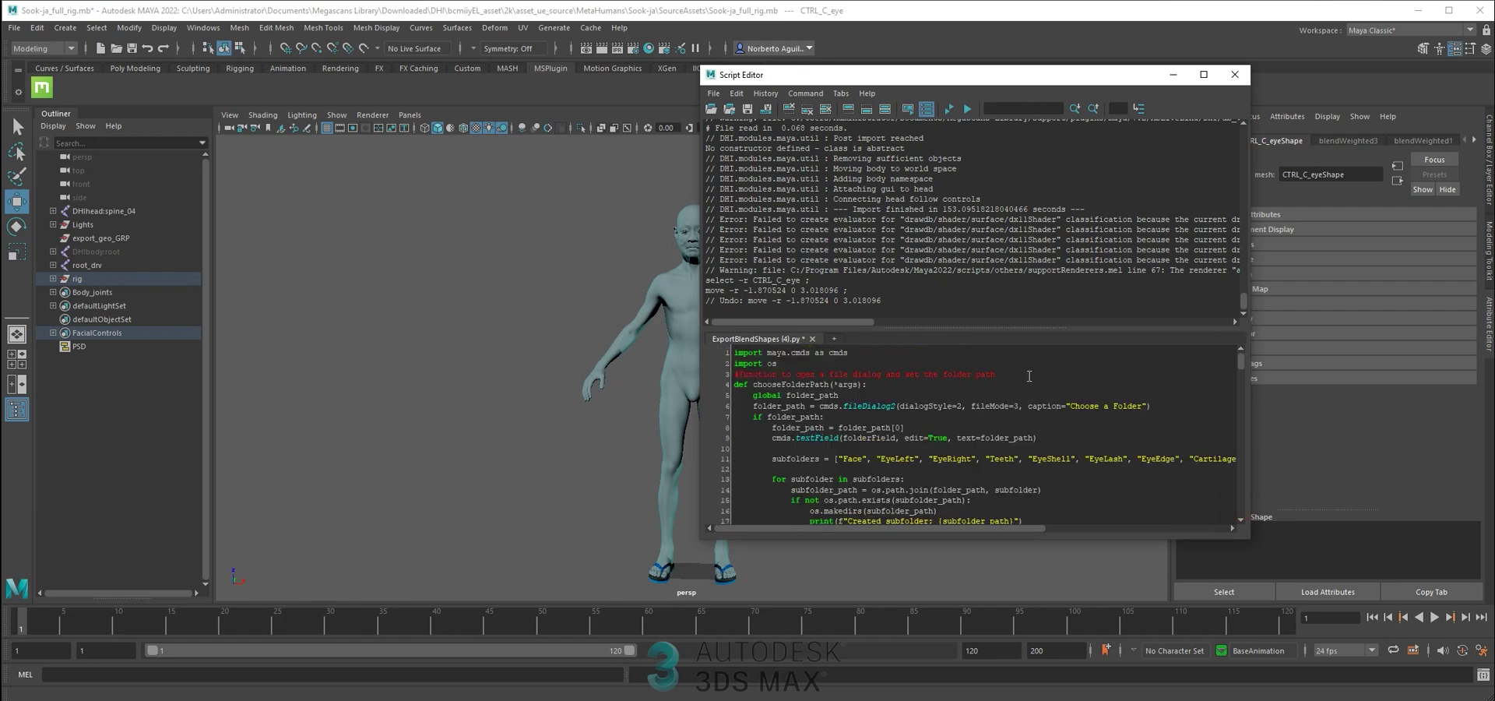
left_click_drag(917, 80, 963, 79)
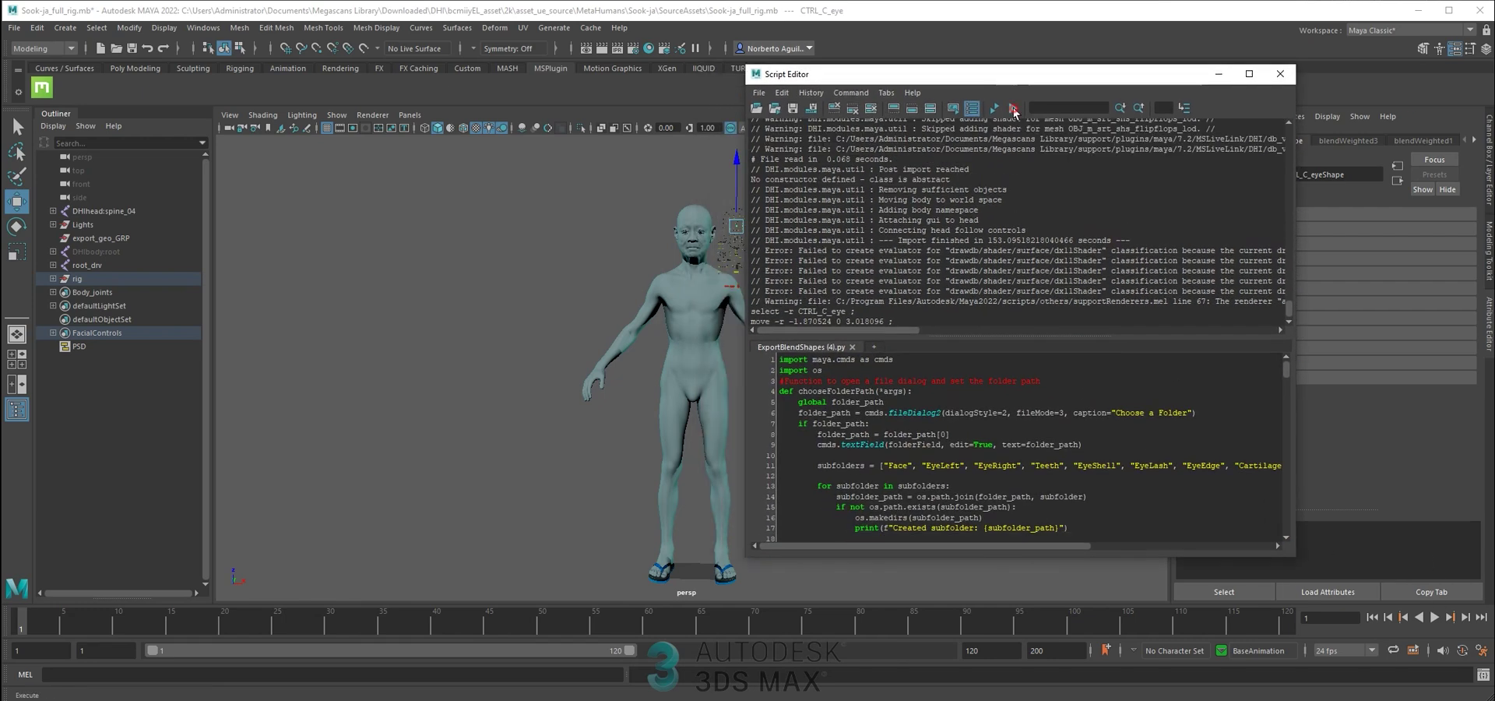
left_click(1012, 109)
left_click_drag(1033, 241, 999, 244)
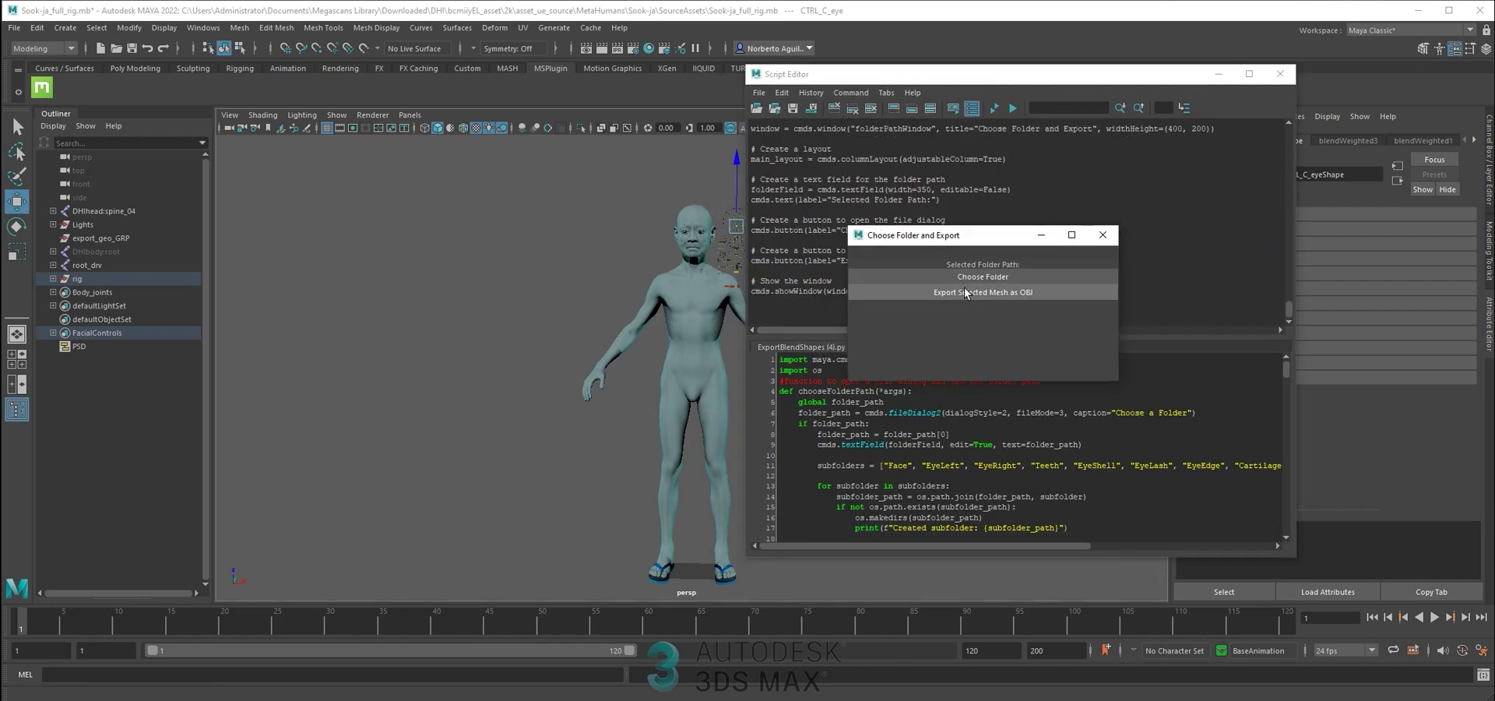
Export the selected mesh to the SourceAssets OLD folder and close the Script Editor
left_click(983, 277)
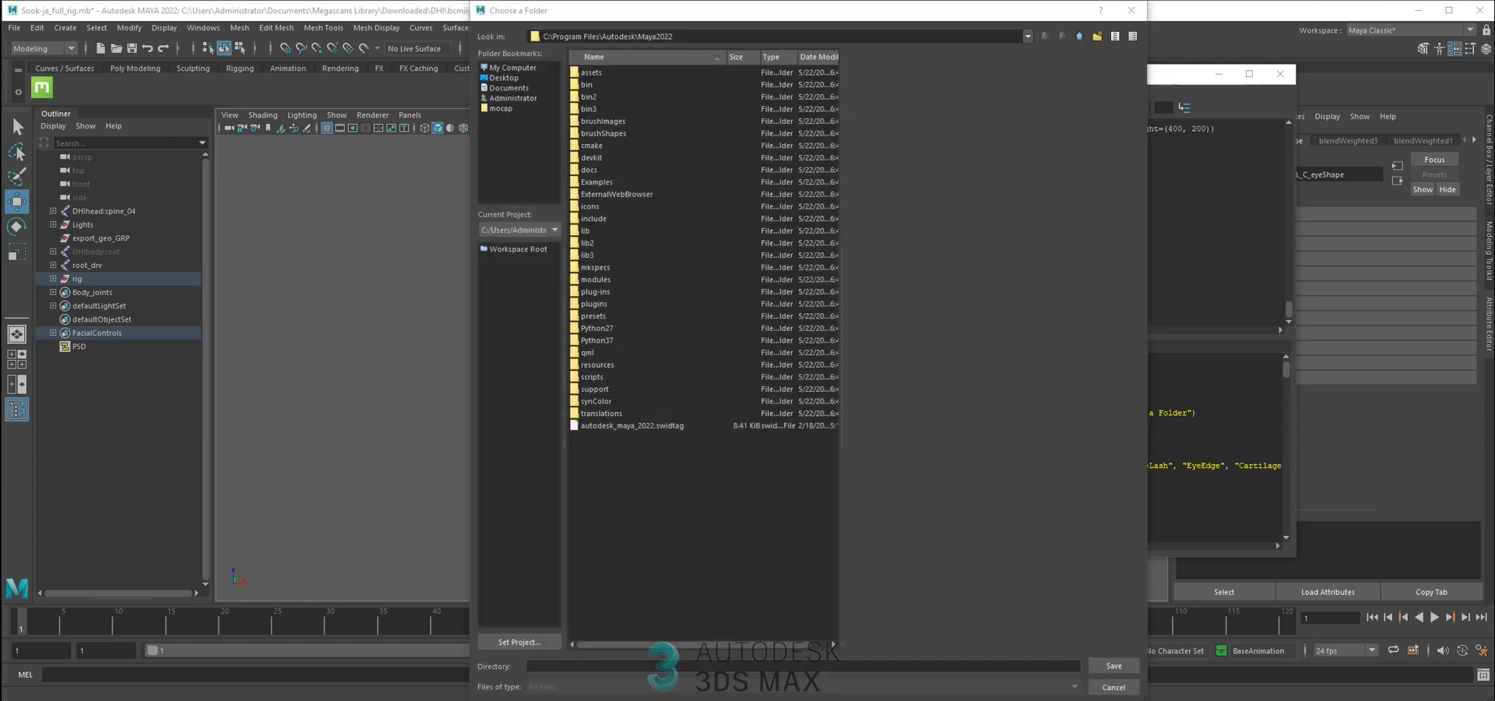
triple_click(704, 35)
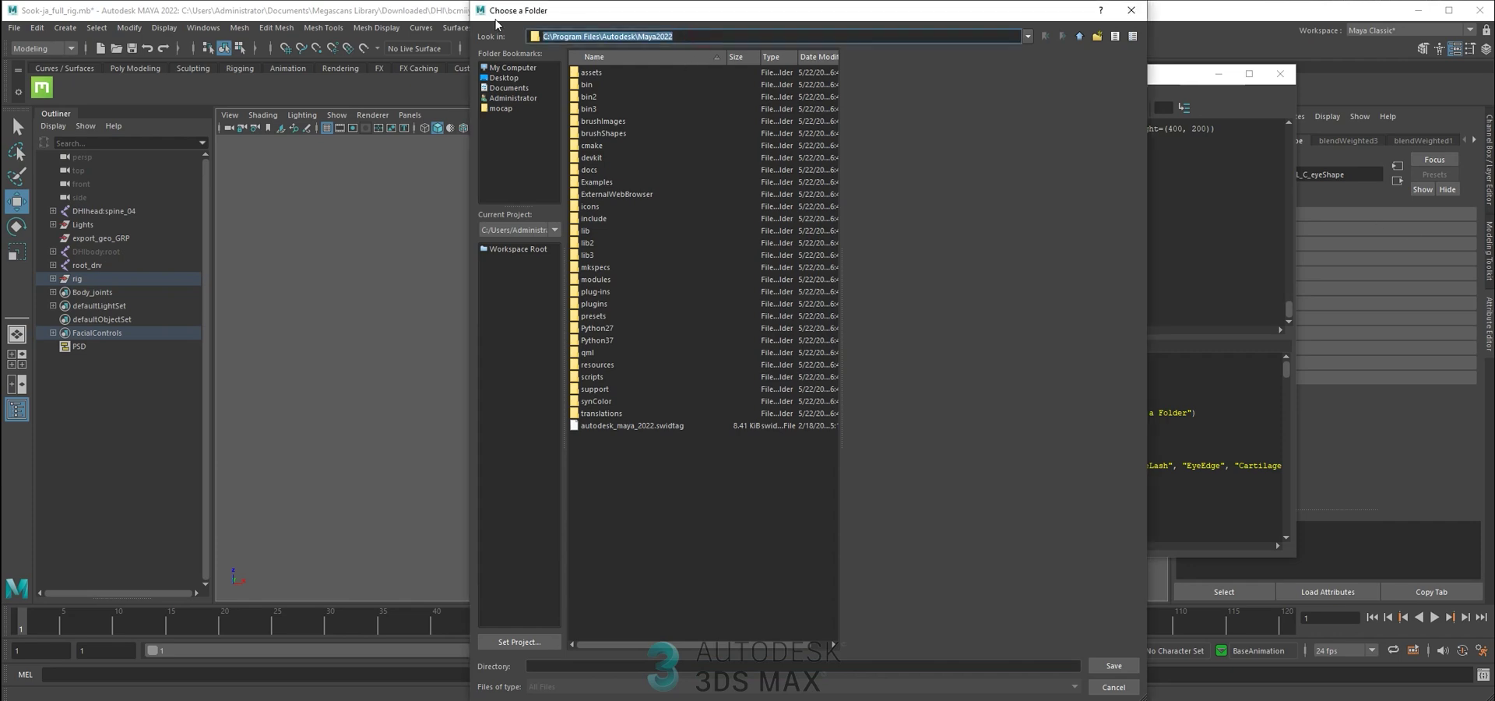
type("C:\\Users\\Administrator\\Documents\\Megascans Library\\Downloaded\\DHI\\bcmiiyEL_asset\\2k\\asset_ue_source\\MetaHumans\\Sook-ja\\SourceAssets\\OLD")
key("Return")
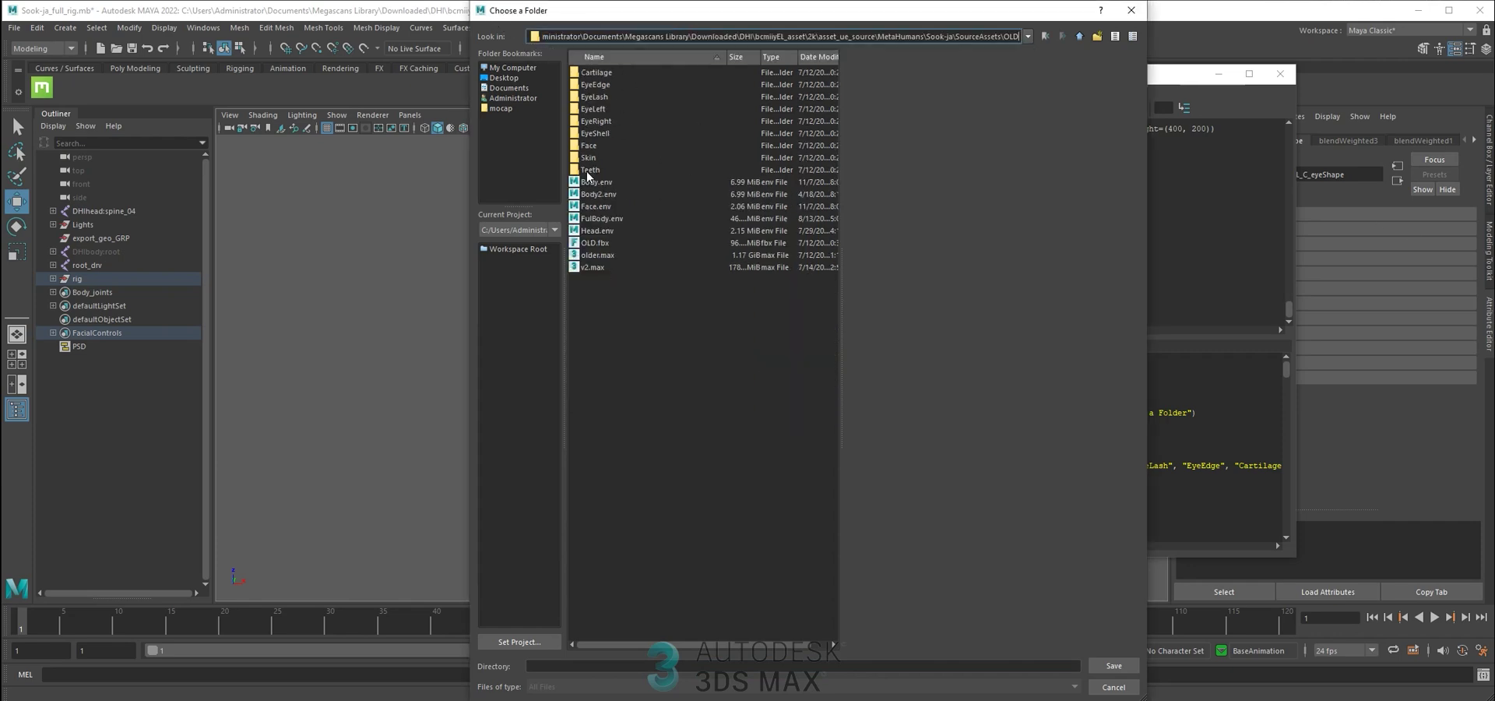
left_click(1098, 664)
left_click(976, 296)
left_click(1280, 74)
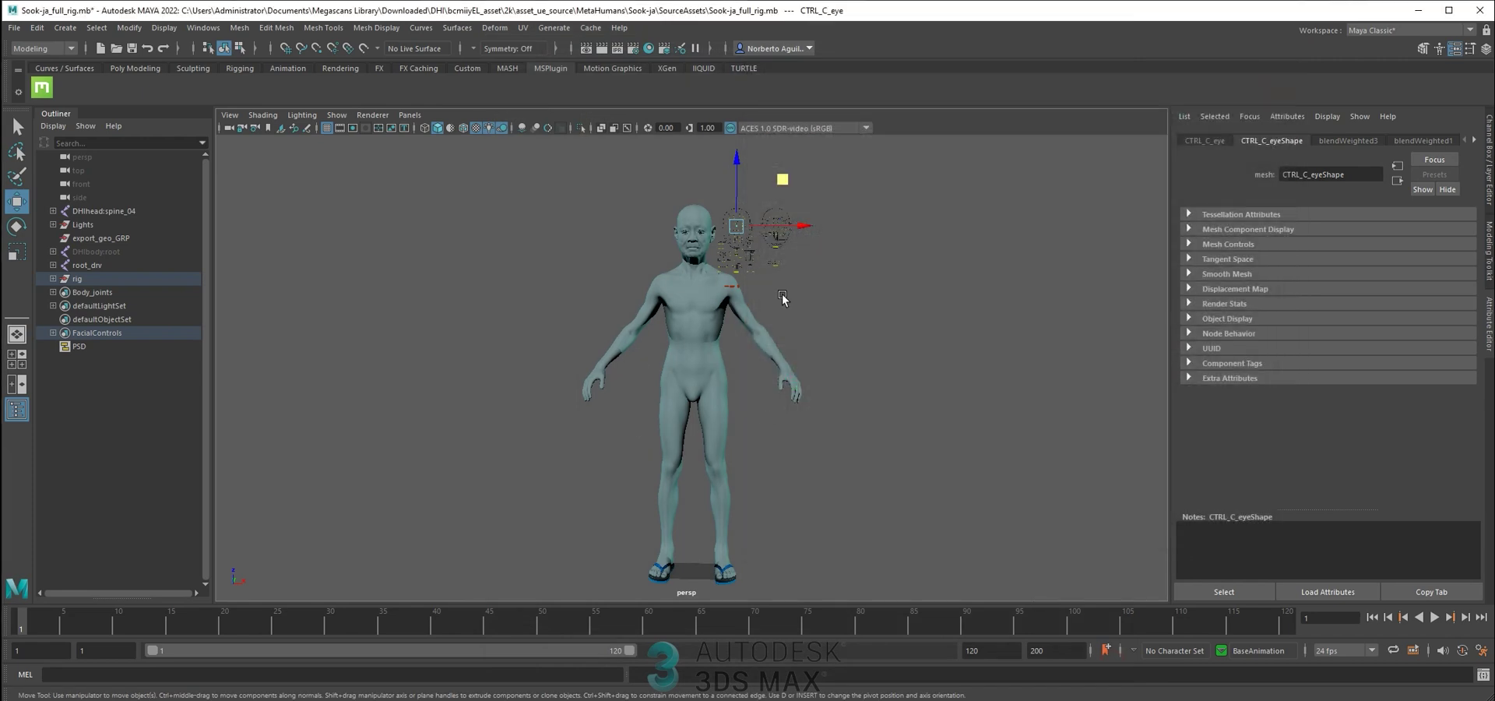
Export All the scene as OLD.fbx in the OLD folder, then deselect and bring in Explorer
left_click(14, 27)
mouse_move(36, 28)
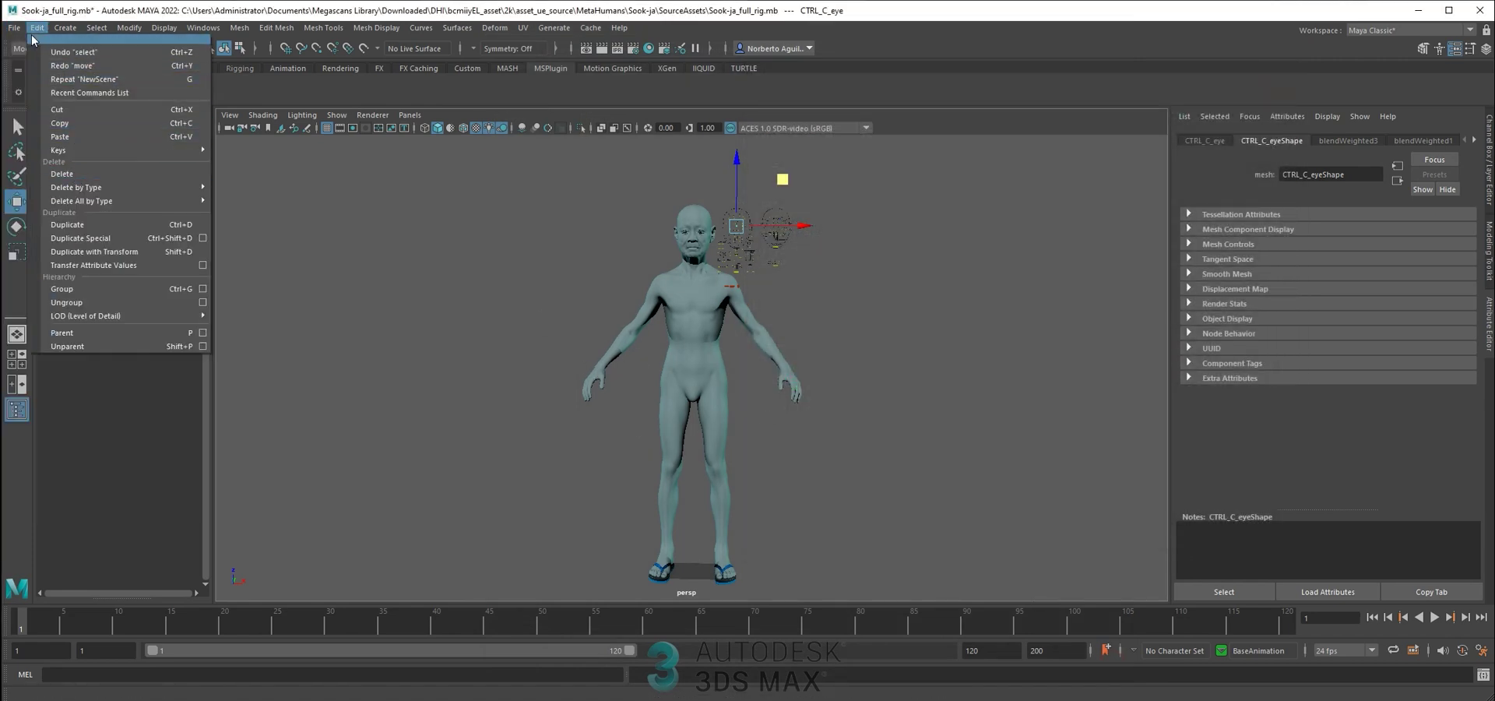
left_click(82, 205)
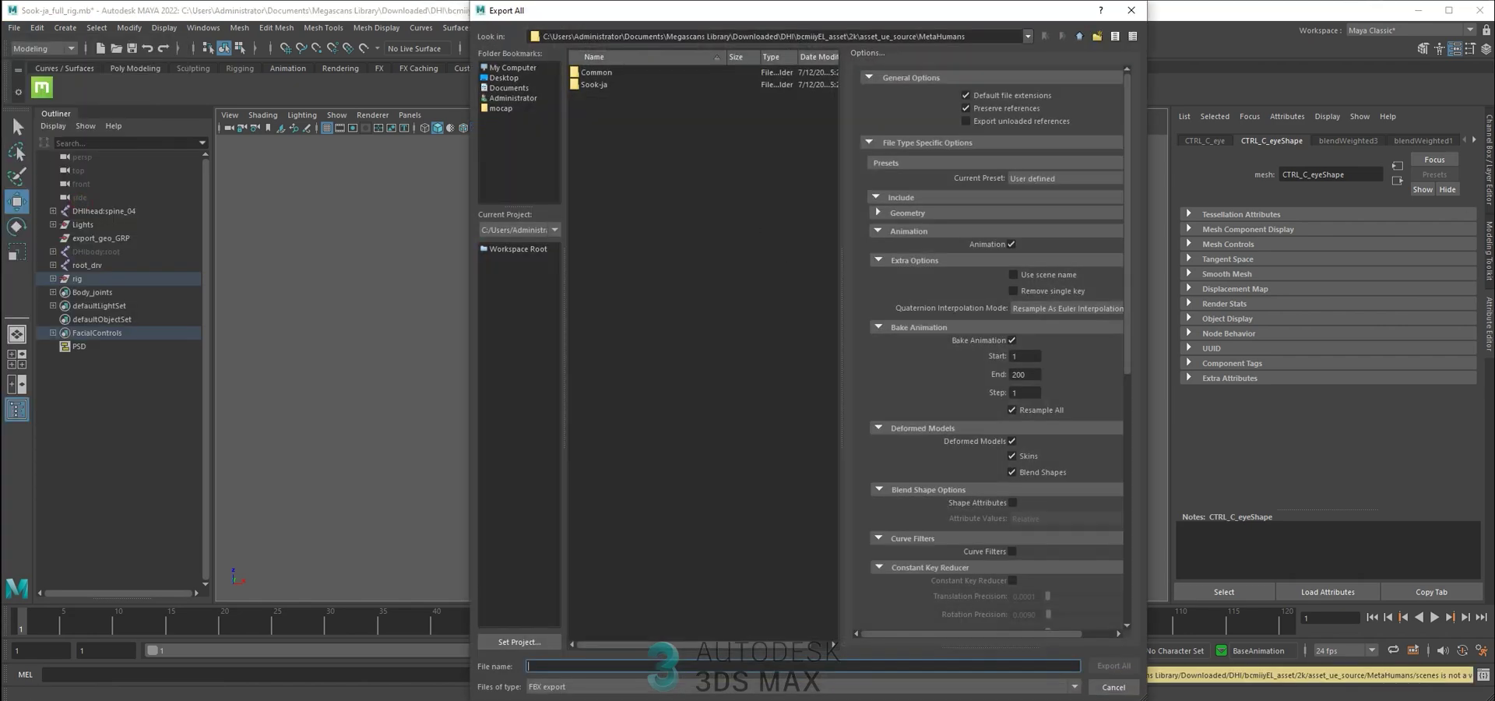
left_click_drag(990, 39, 434, 23)
type("C:\\Users\\Administrator\\Documents\\Megascans Library\\Downloaded\\DHI\\bcmiiyEL_asset\\2k\\asset_ue_source\\MetaHumans\\Sook-ja\\SourceAssets\\OLD")
key("Return")
left_click(596, 183)
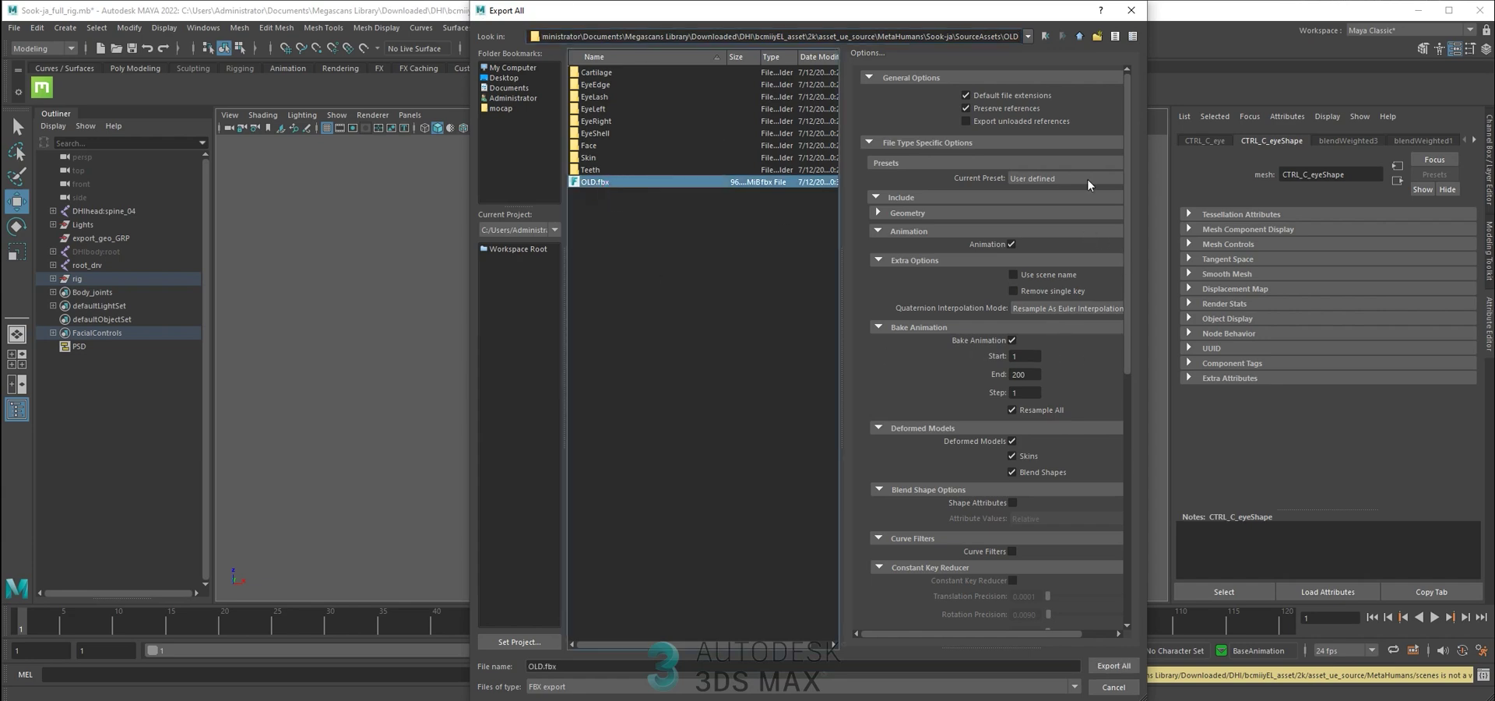
left_click_drag(1129, 143, 1109, 433)
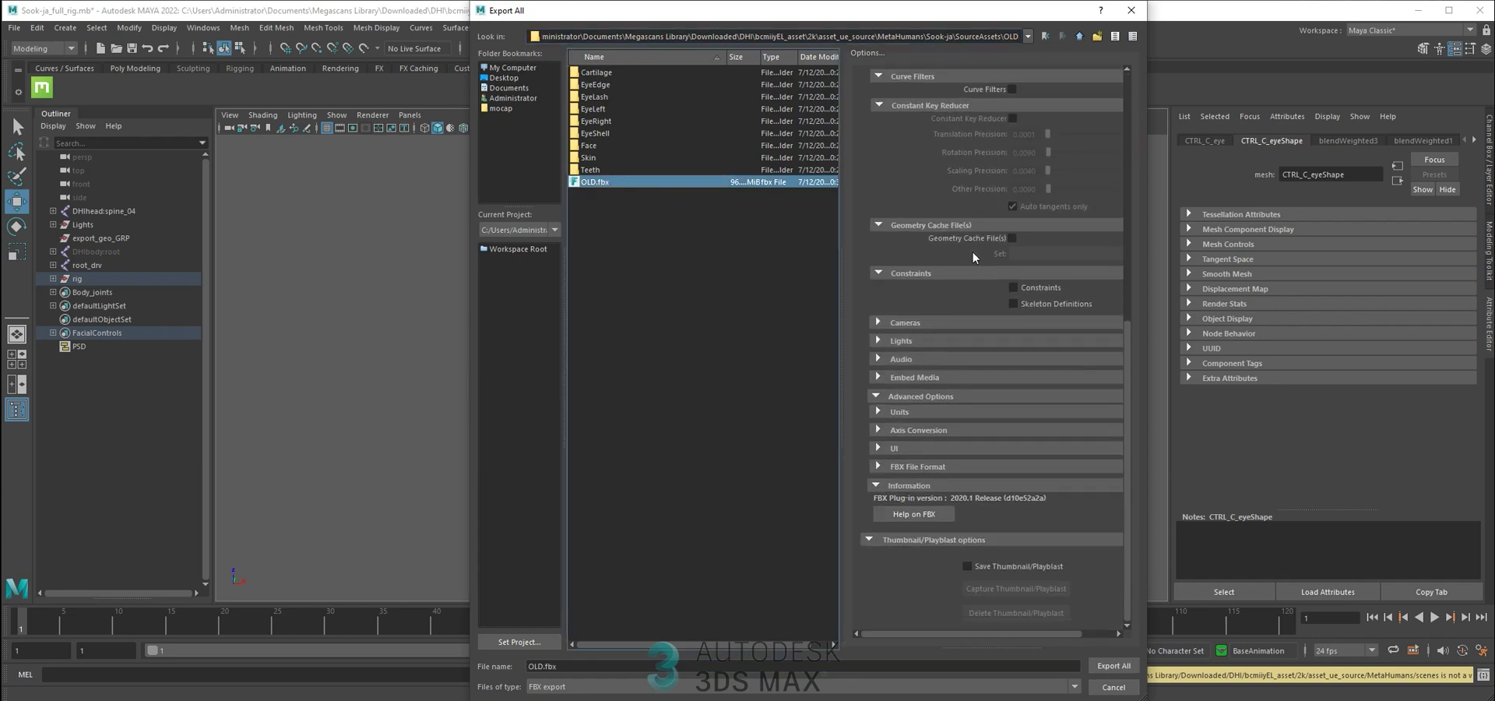
left_click(1112, 674)
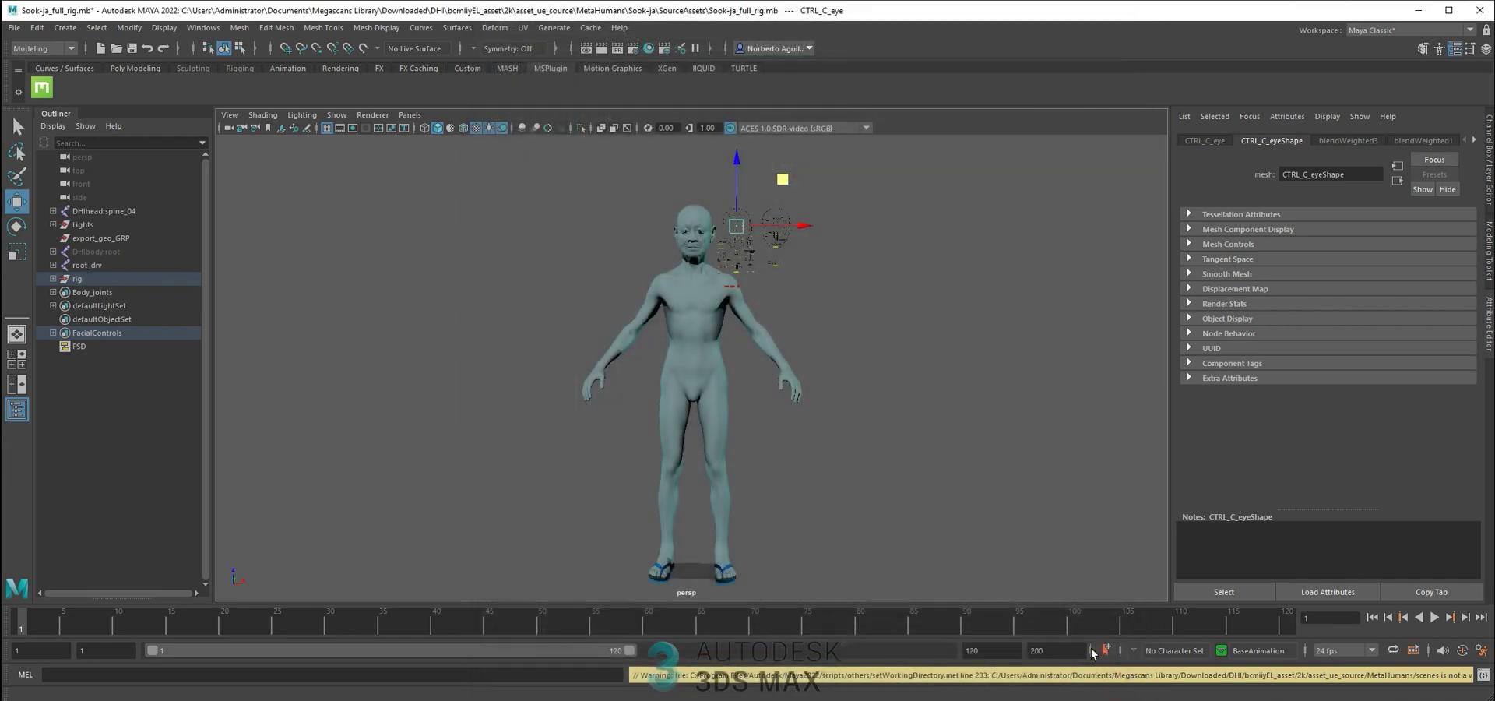
left_click(740, 475)
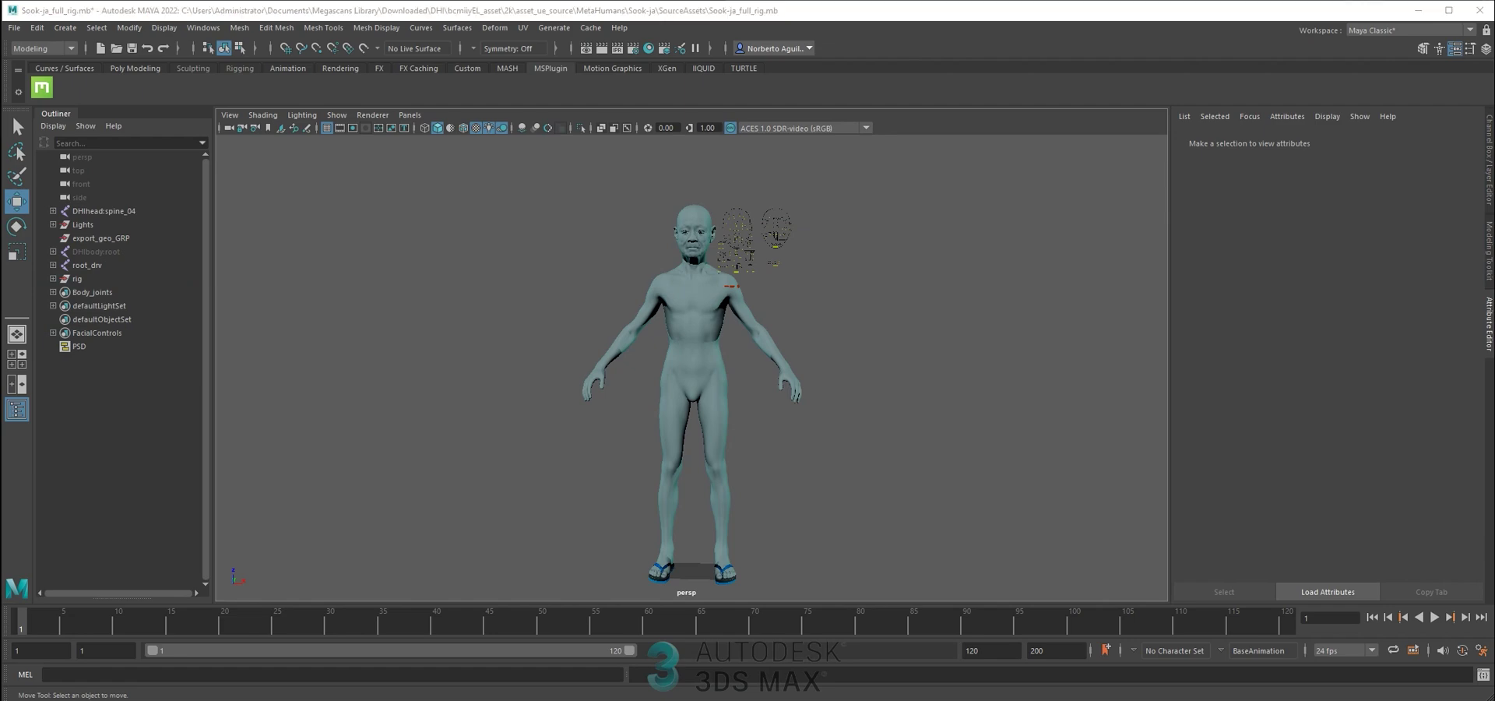
left_click_drag(1494, 59, 805, 18)
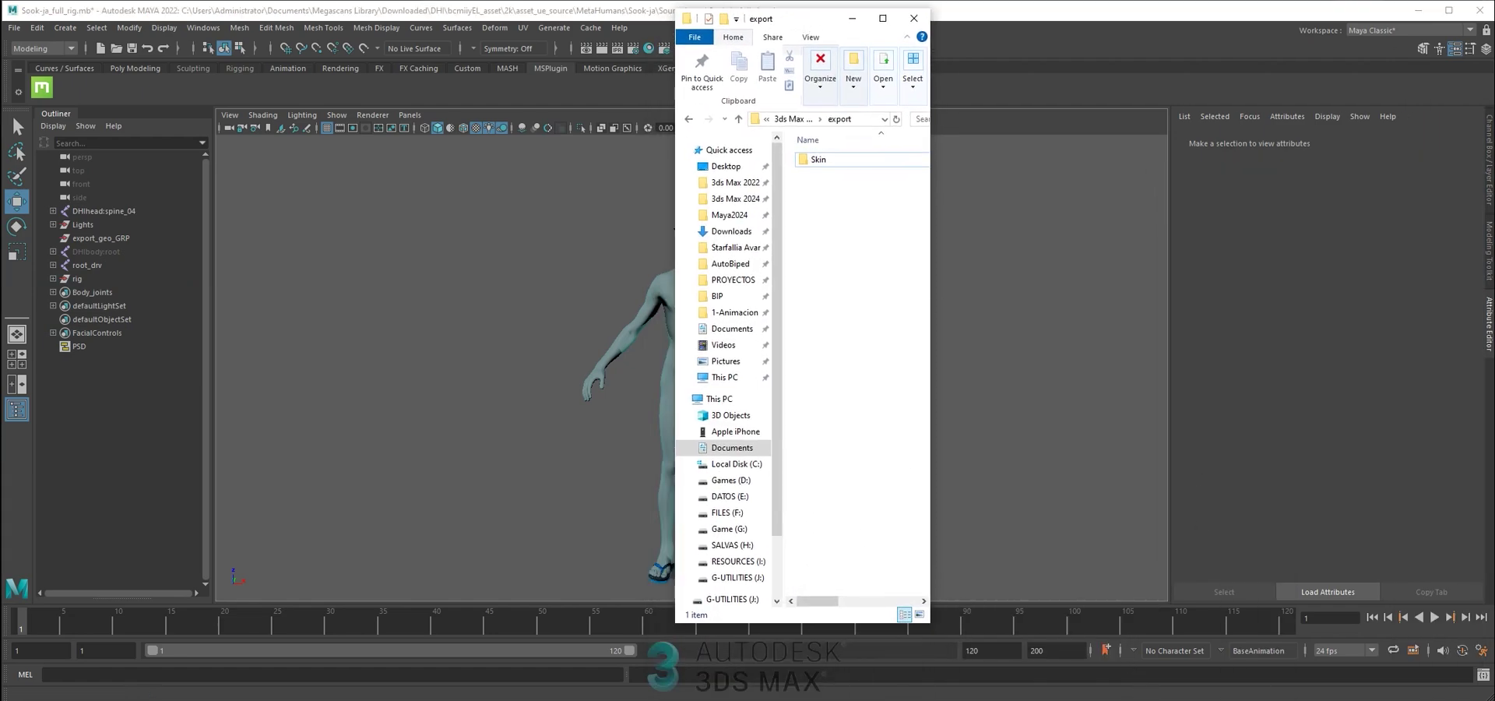
Widen Explorer, inspect the Skin folder's .env files, return to export, and maximise the window height
left_click_drag(929, 213, 1460, 217)
left_click(1003, 121)
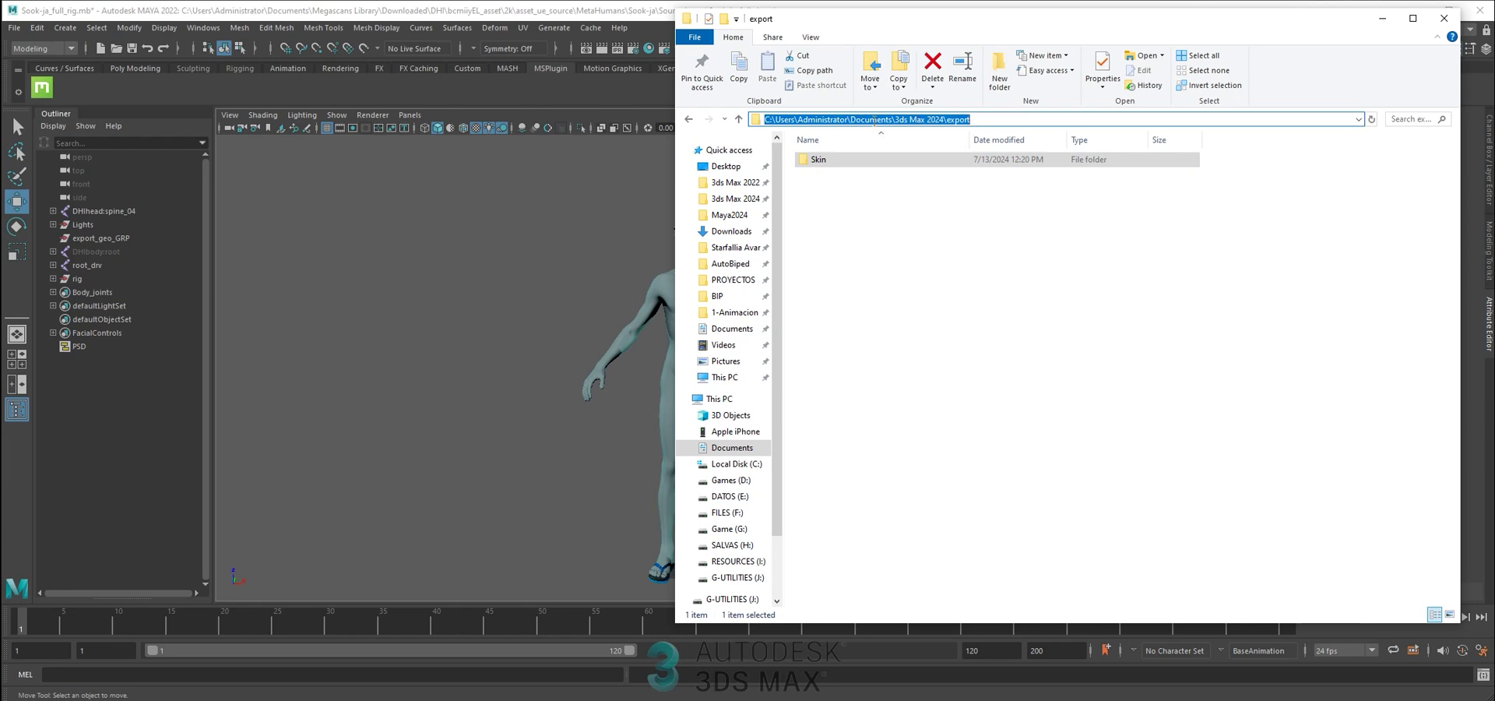
left_click(868, 195)
left_click(826, 158)
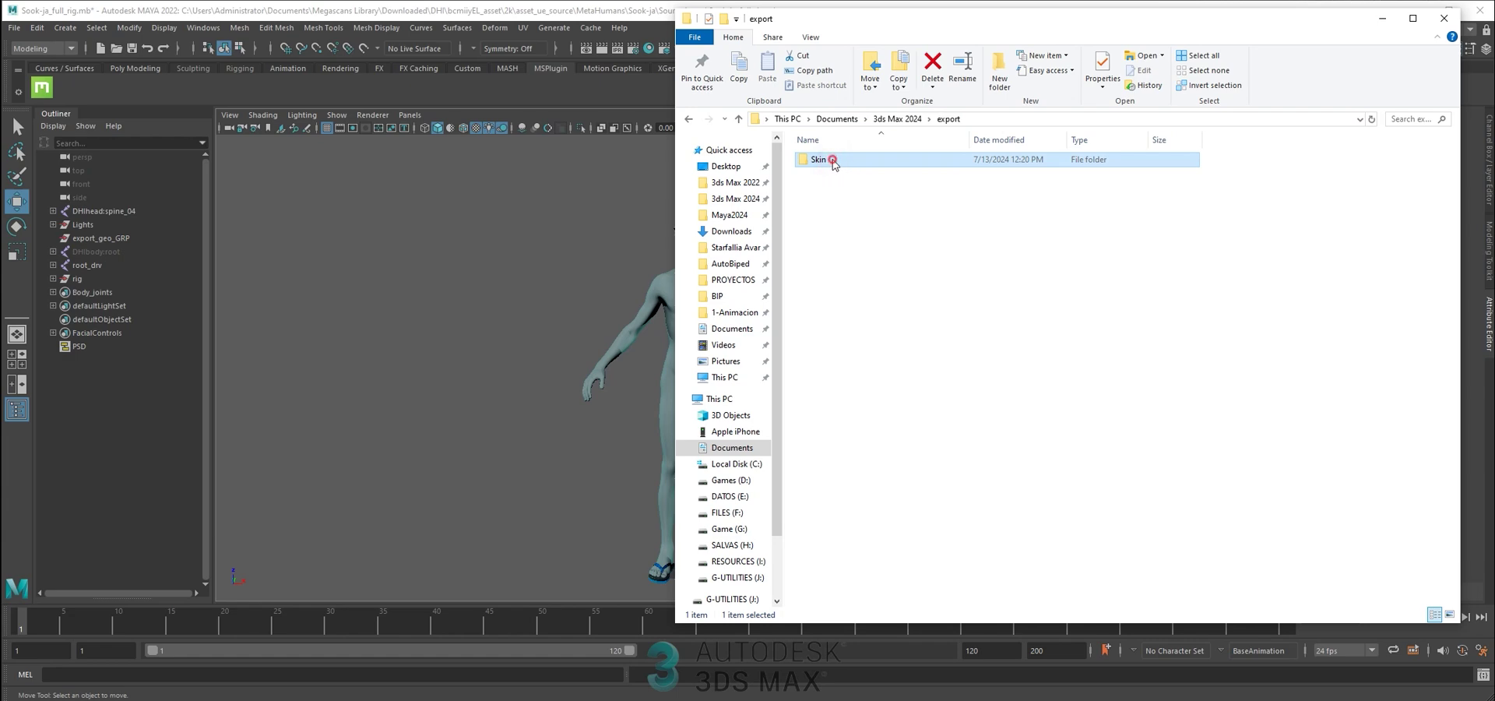
double_click(833, 160)
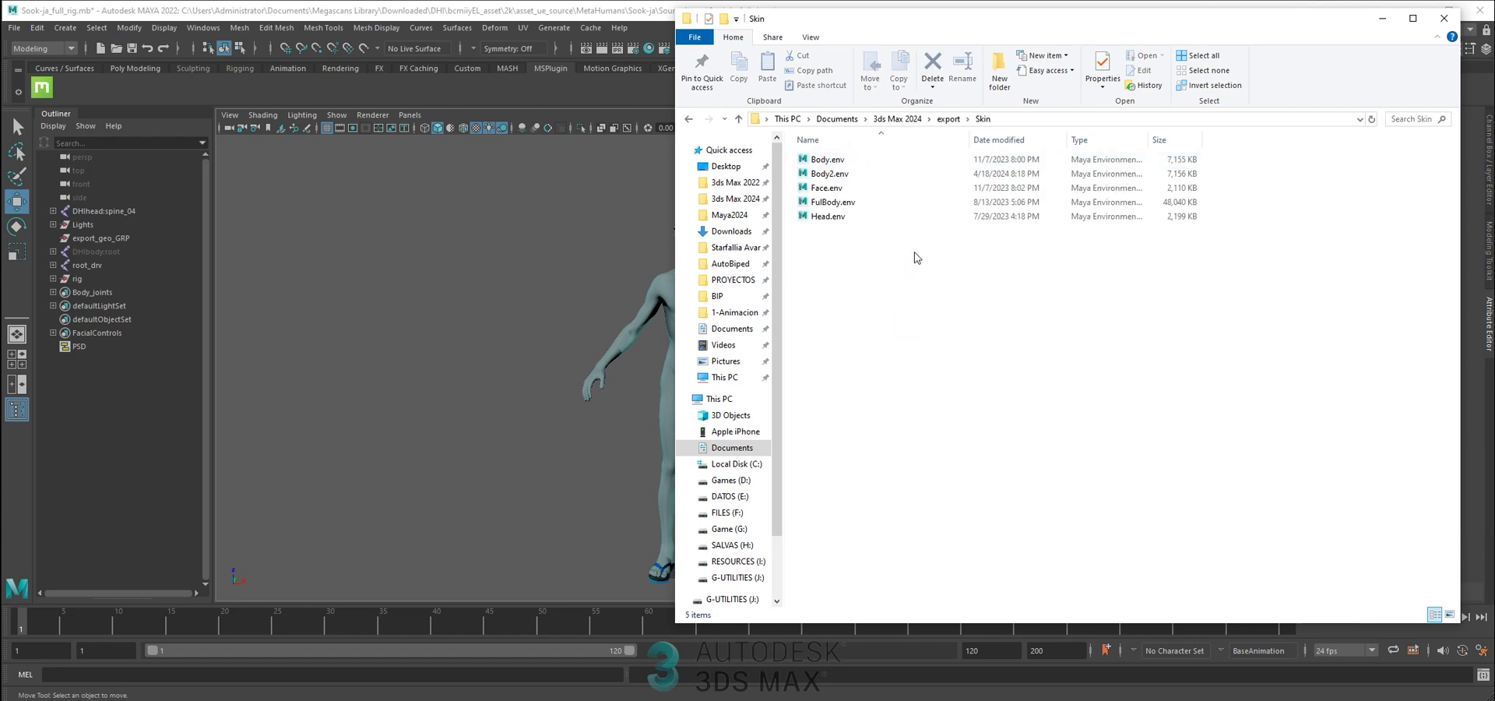
left_click(949, 118)
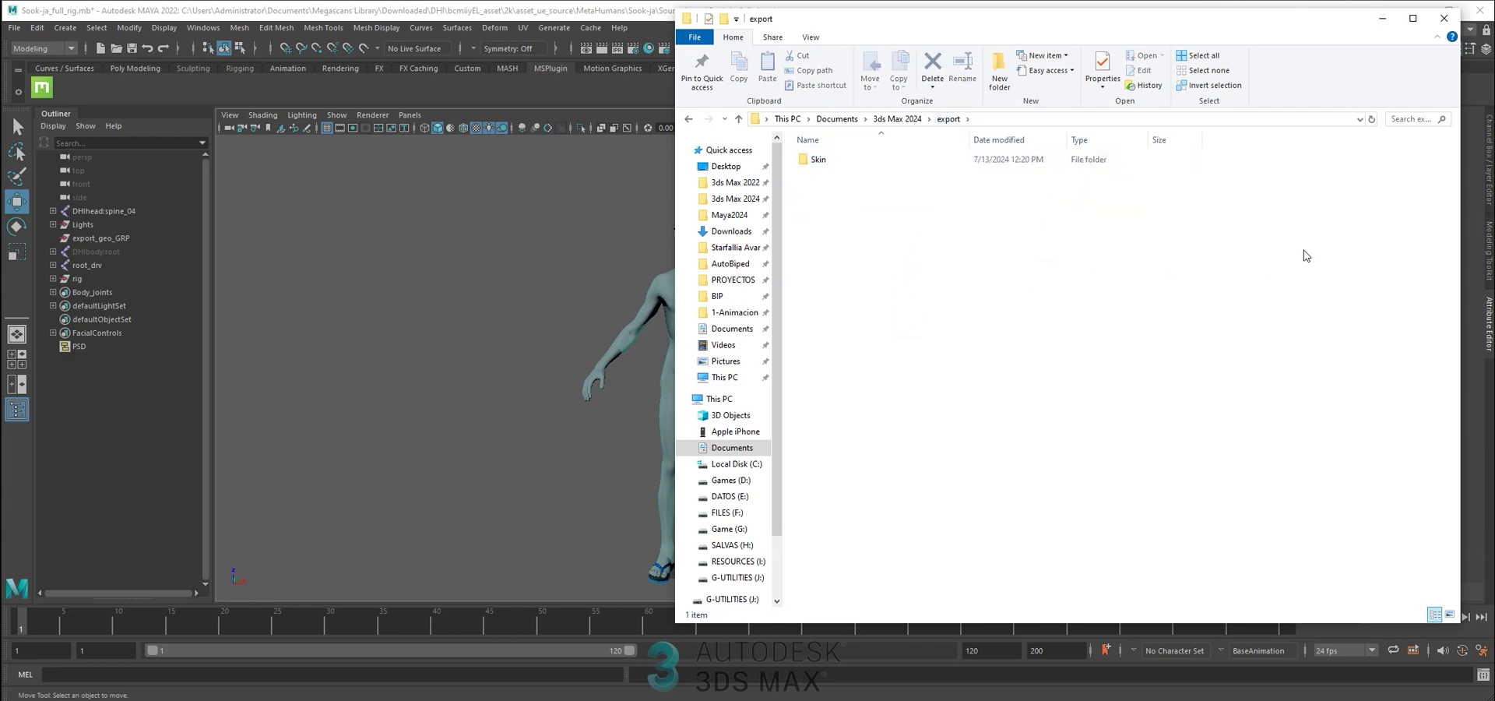
left_click_drag(1289, 16, 1305, 48)
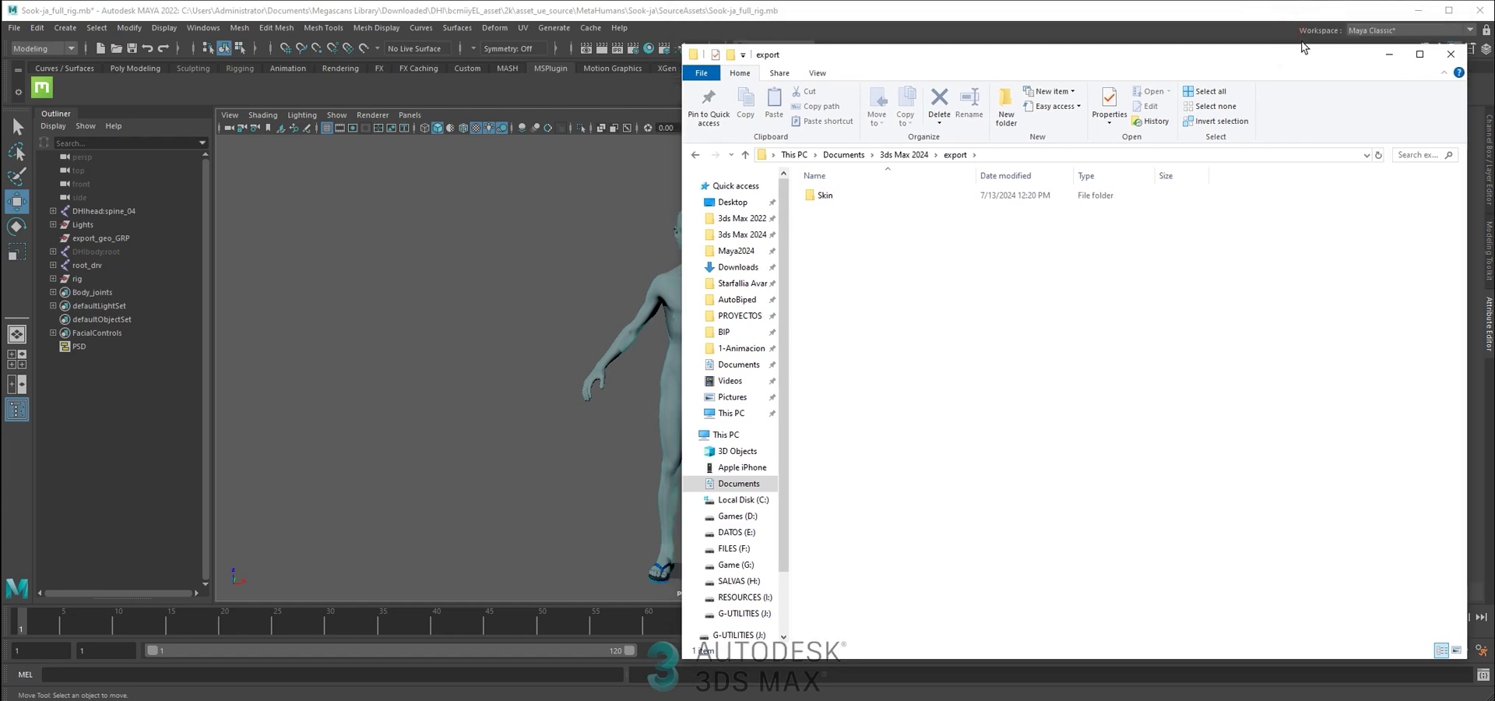
double_click(1302, 41)
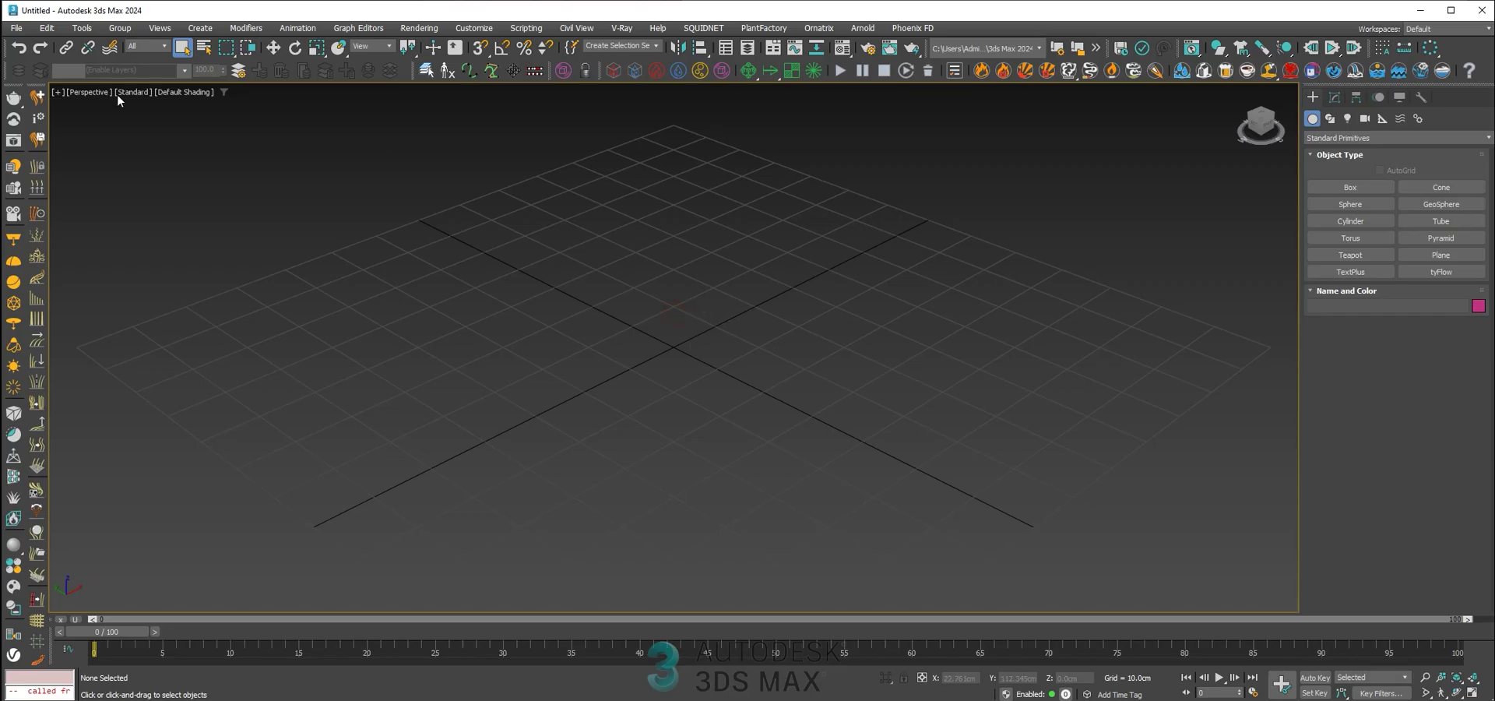
Import OLD.fbx into 3ds Max with the FBX Import defaults and dismiss the BindPose warnings
left_click(17, 30)
mouse_move(72, 230)
left_click(187, 228)
left_click(116, 209)
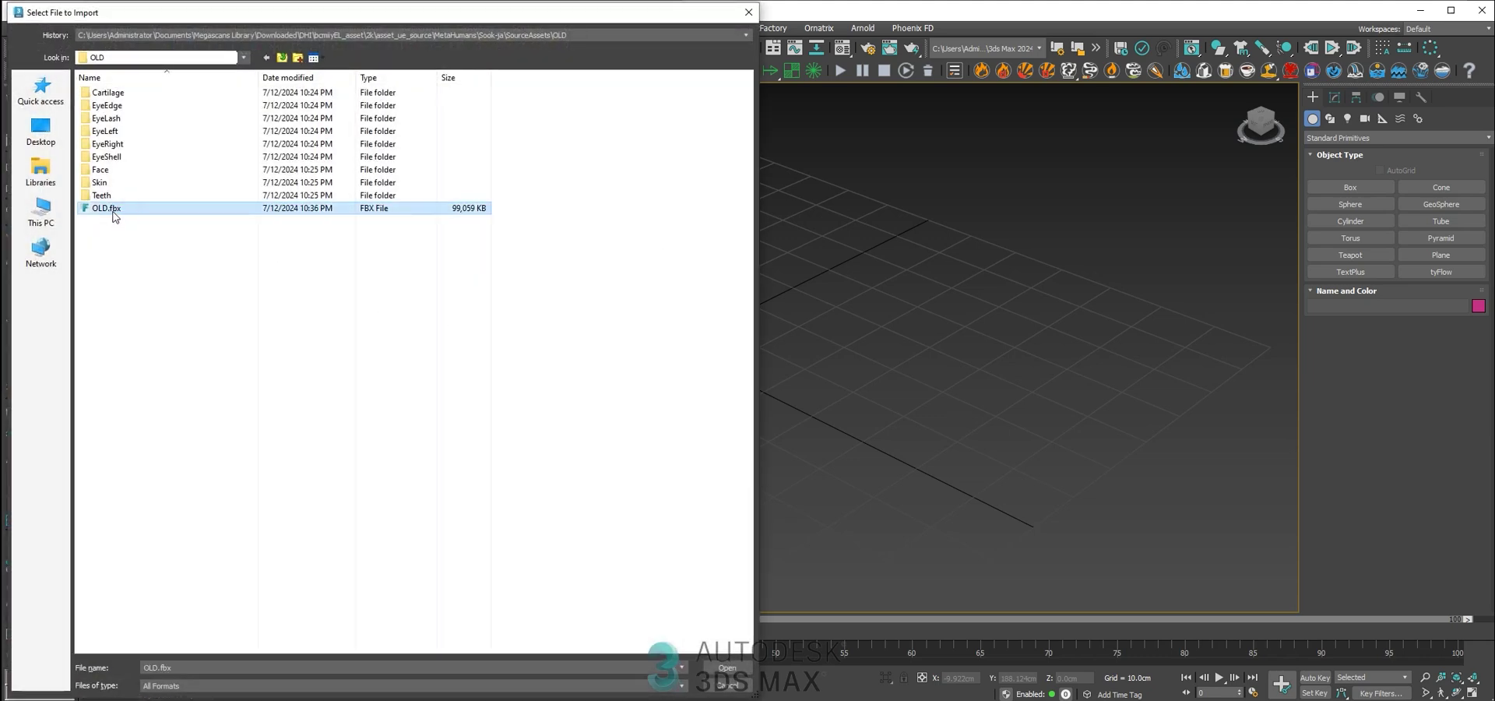
double_click(119, 210)
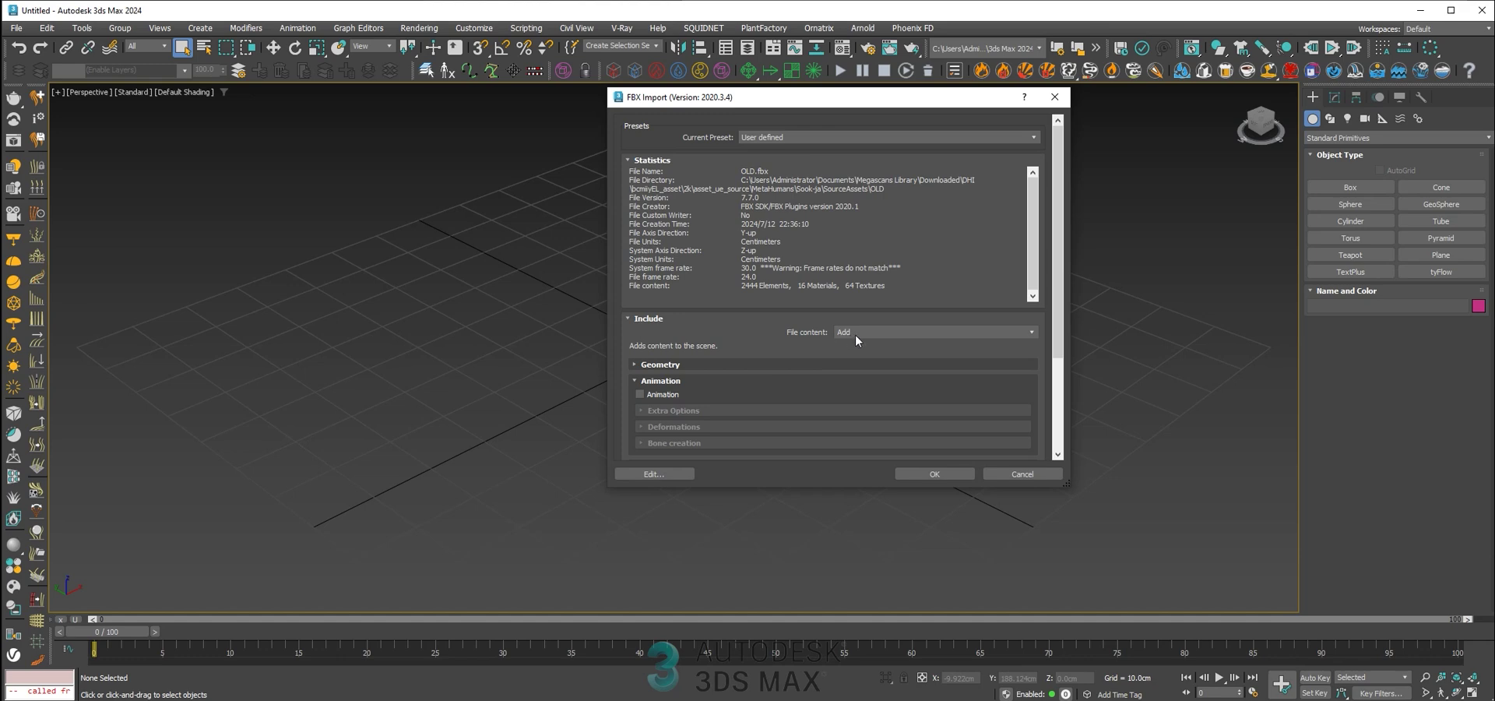
scroll(1046, 315, "down", 3)
scroll(1046, 314, "up", 3)
left_click(937, 475)
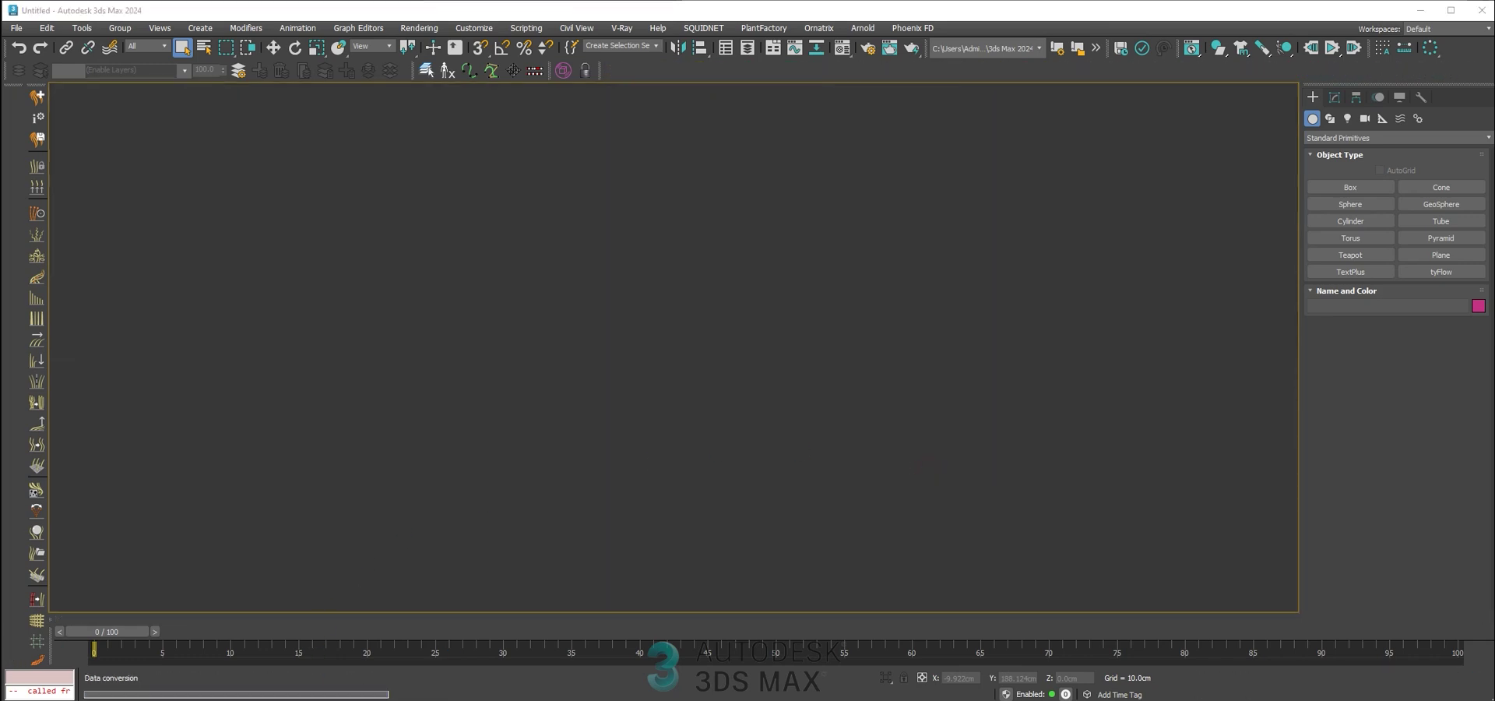
left_click(943, 570)
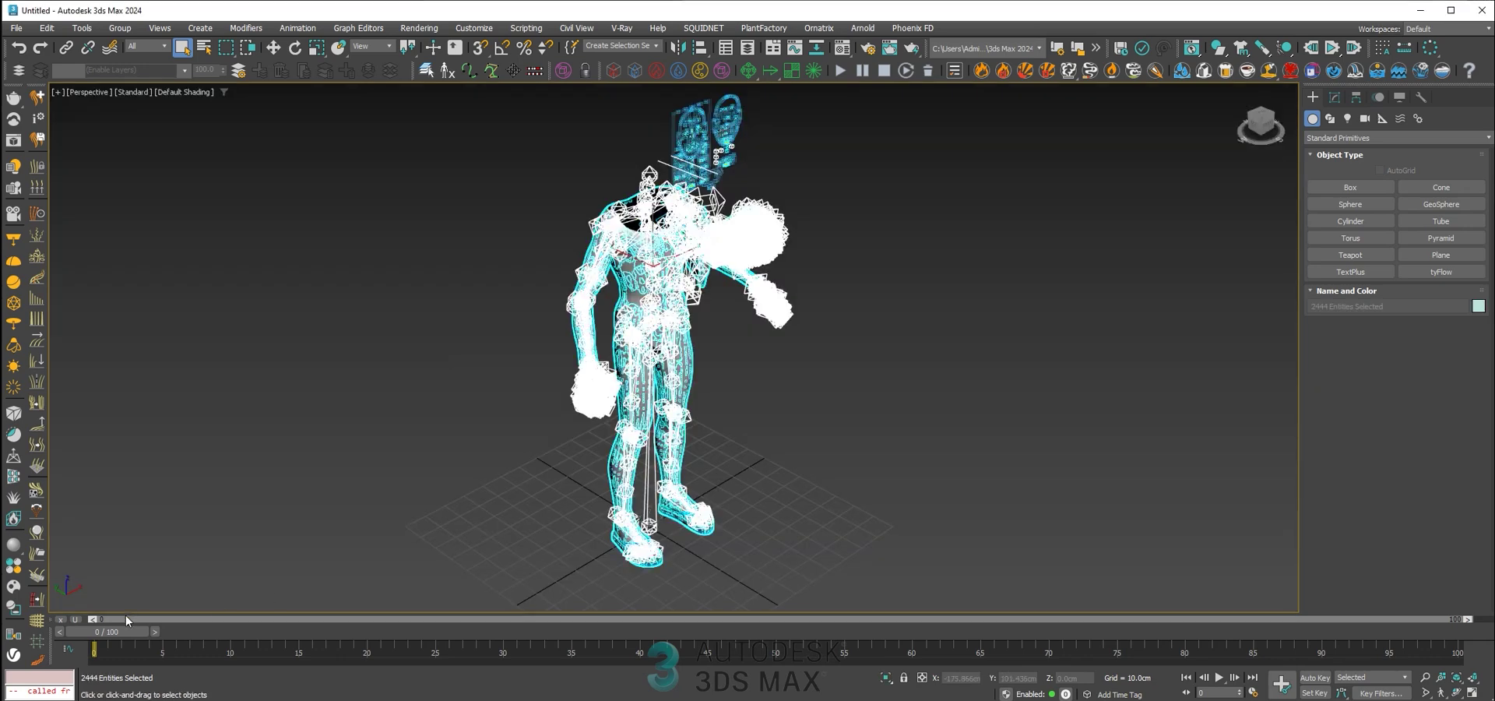
Frame the imported MetaHuman rig, then drag the MetahumanForMax script into the viewport to run it
left_click_drag(129, 631, 97, 615)
middle_click_drag(897, 403, 920, 452)
middle_click_drag(847, 424, 964, 417, "alt")
left_click(911, 427)
scroll(794, 278, "up", 5)
scroll(795, 278, "up", 3)
middle_click_drag(794, 278, 807, 304, "alt")
scroll(817, 281, "down", 3)
scroll(805, 340, "down", 3)
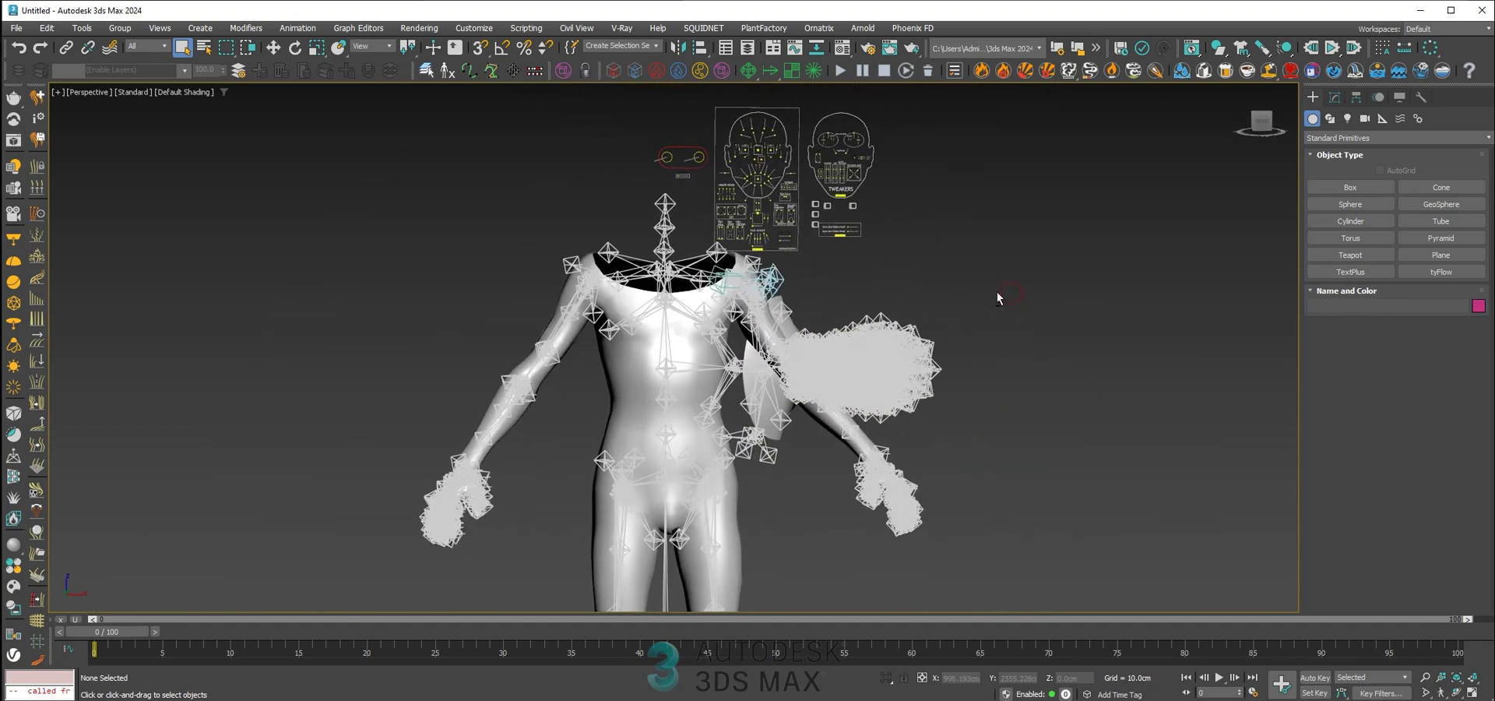
middle_click_drag(998, 296, 1015, 310, "alt")
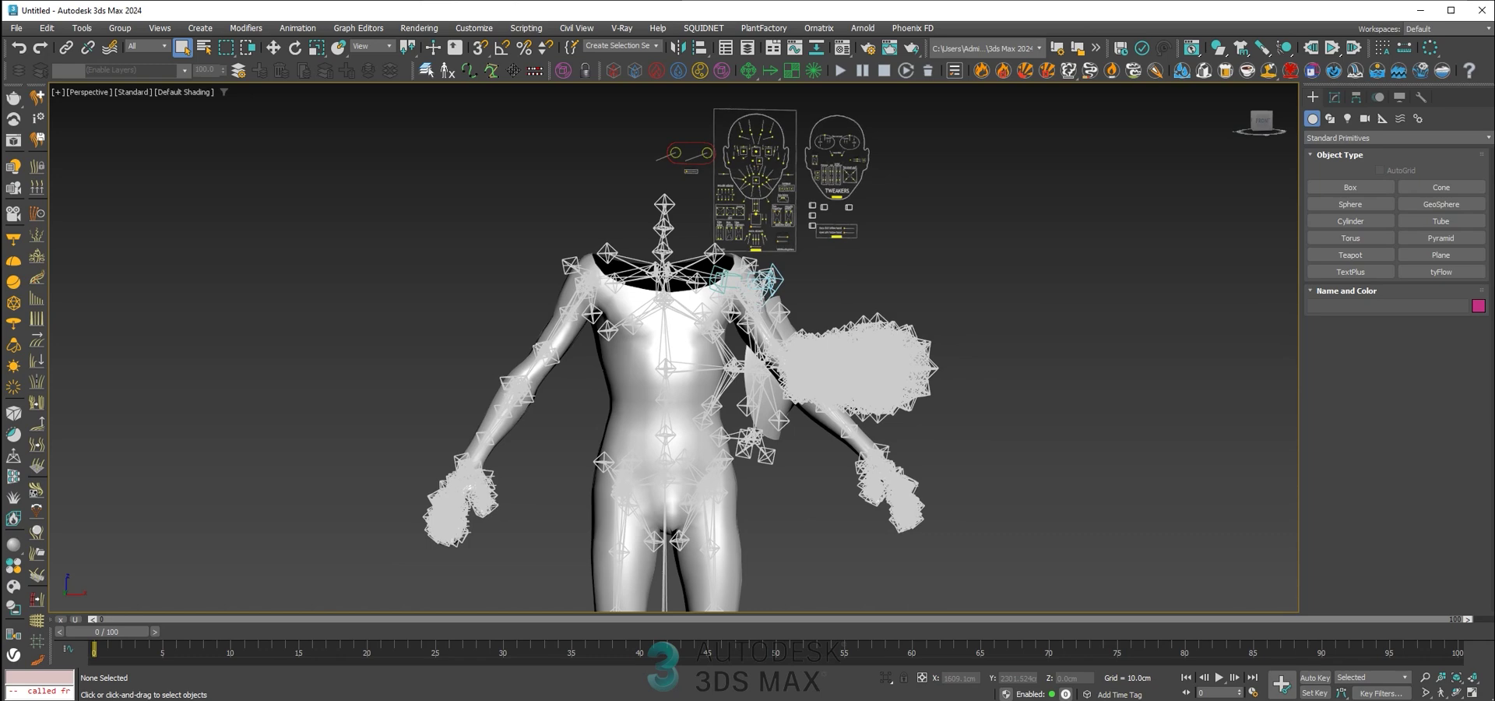
left_click_drag(1386, 253, 1049, 228)
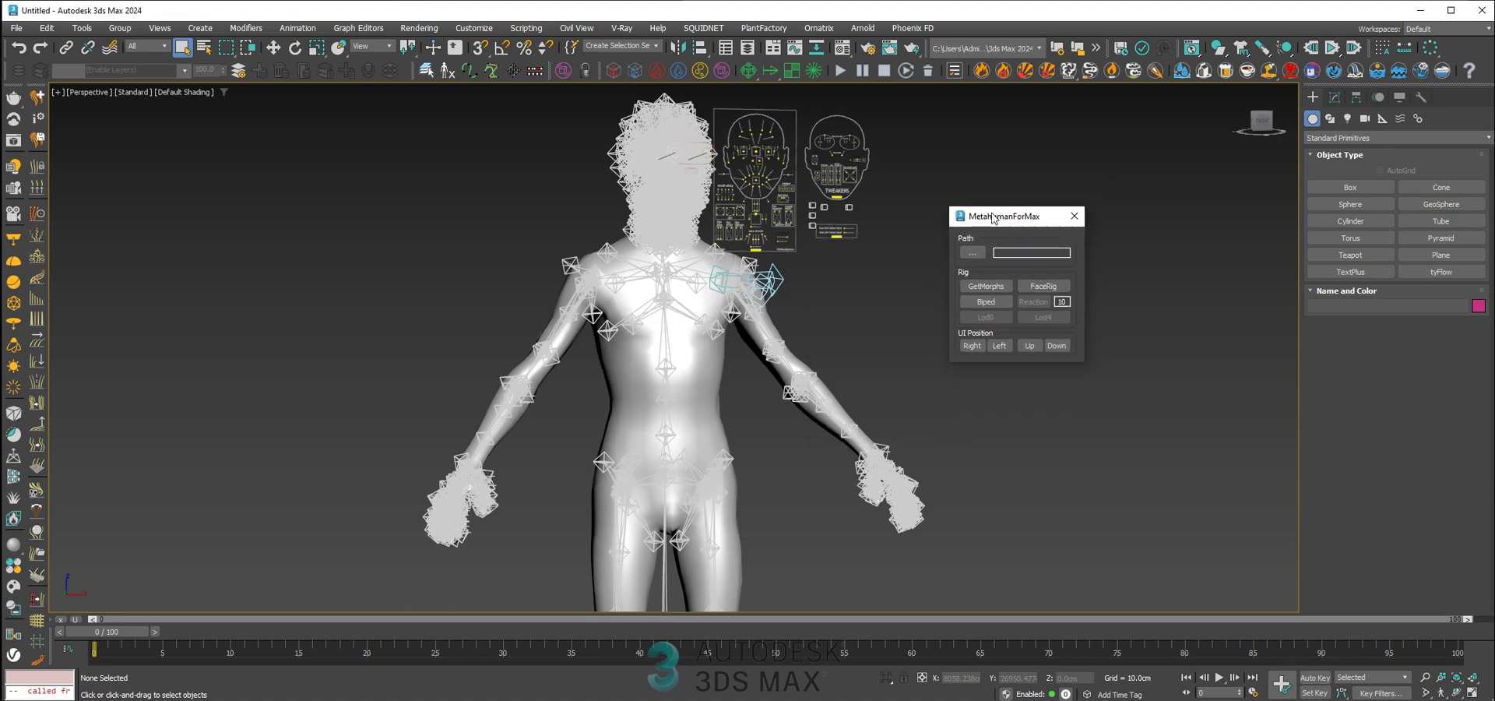
Move the MetahumanForMax window to the right and centre the view on the face
left_click_drag(991, 215, 1000, 218)
scroll(670, 265, "up", 10)
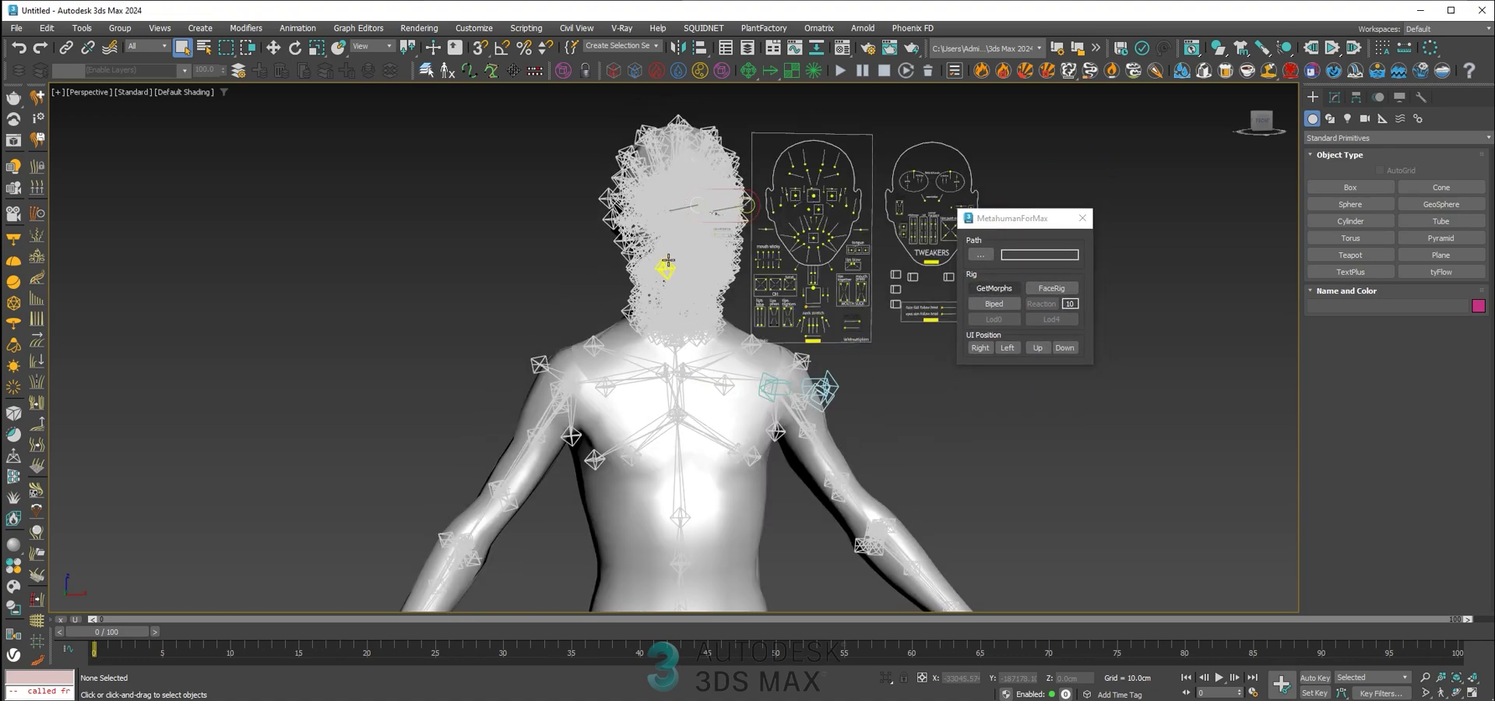
middle_click_drag(674, 272, 677, 312)
left_click_drag(1012, 219, 1095, 229)
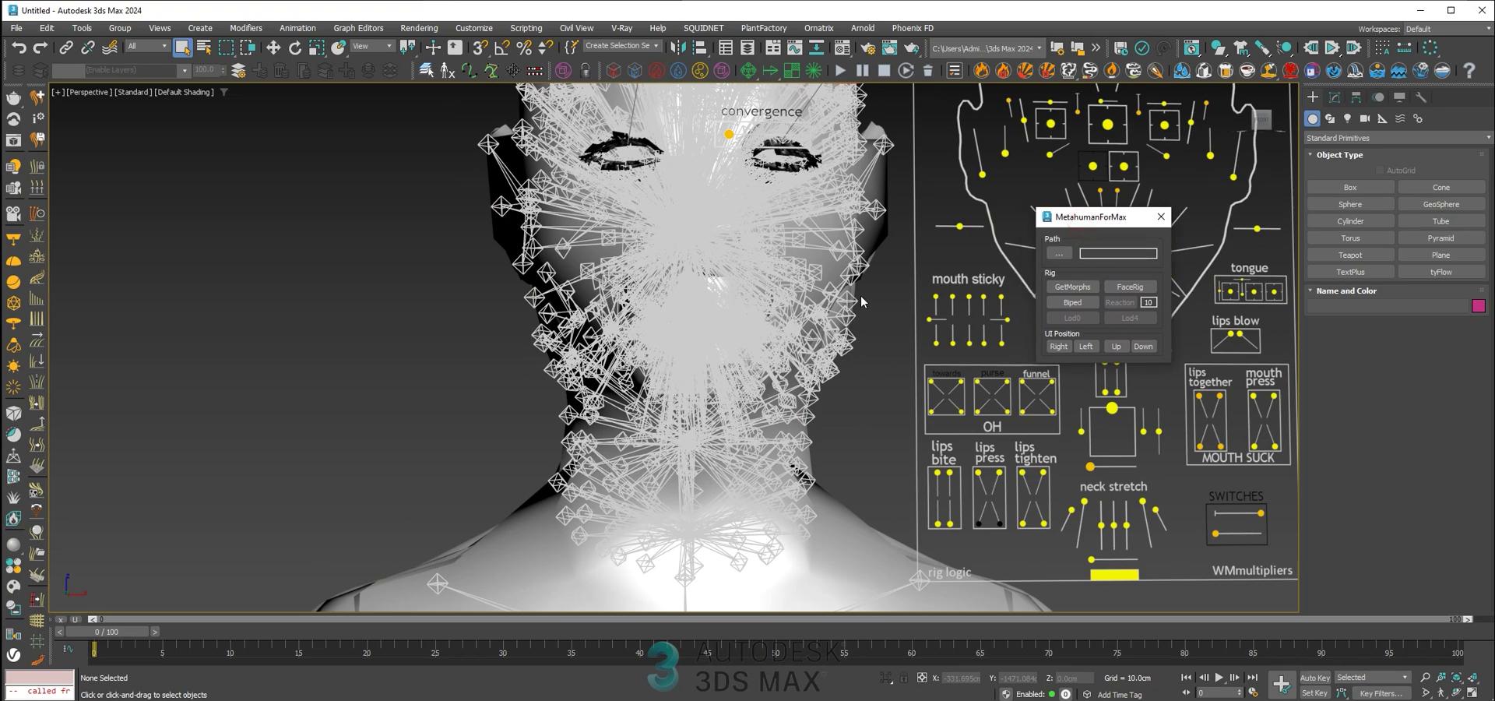
scroll(732, 327, "down", 3)
scroll(740, 335, "down", 5)
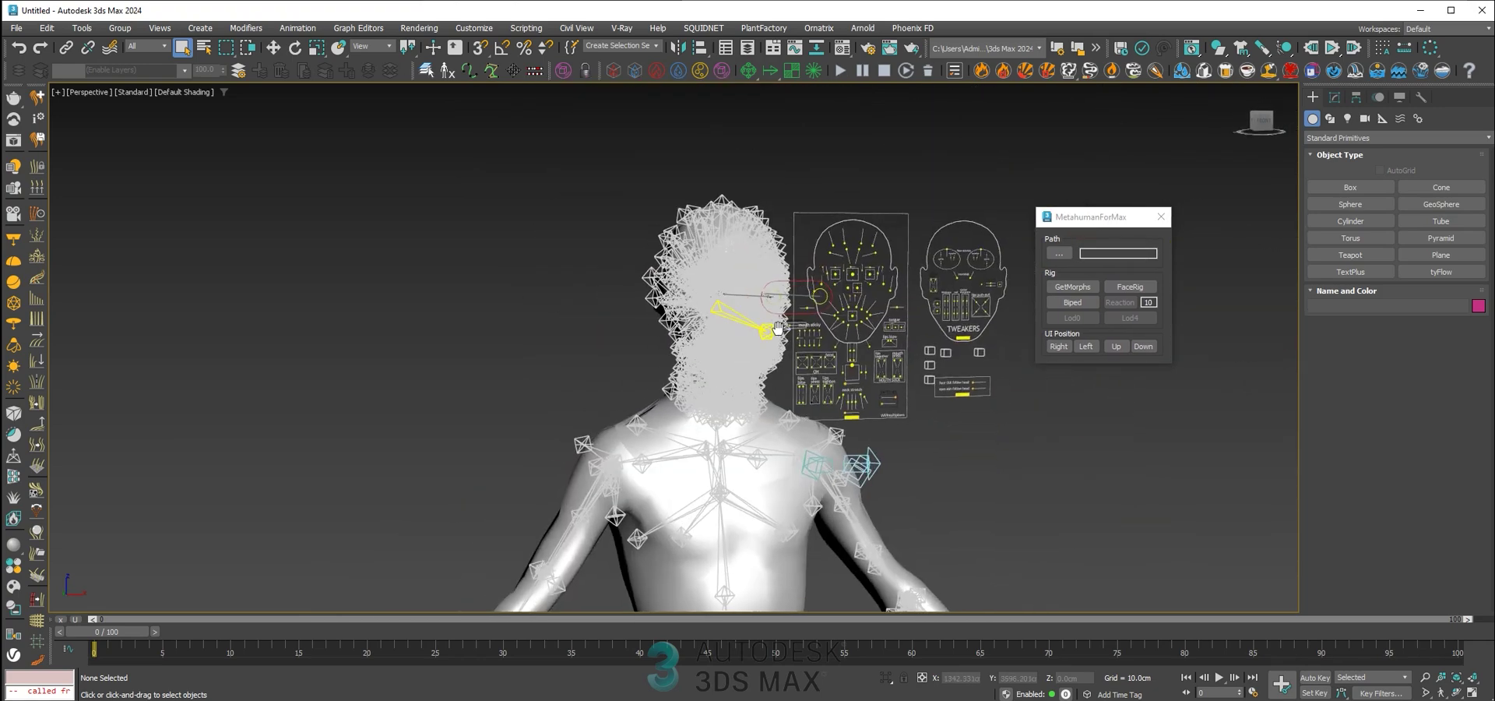
left_click_drag(1045, 227, 1098, 232)
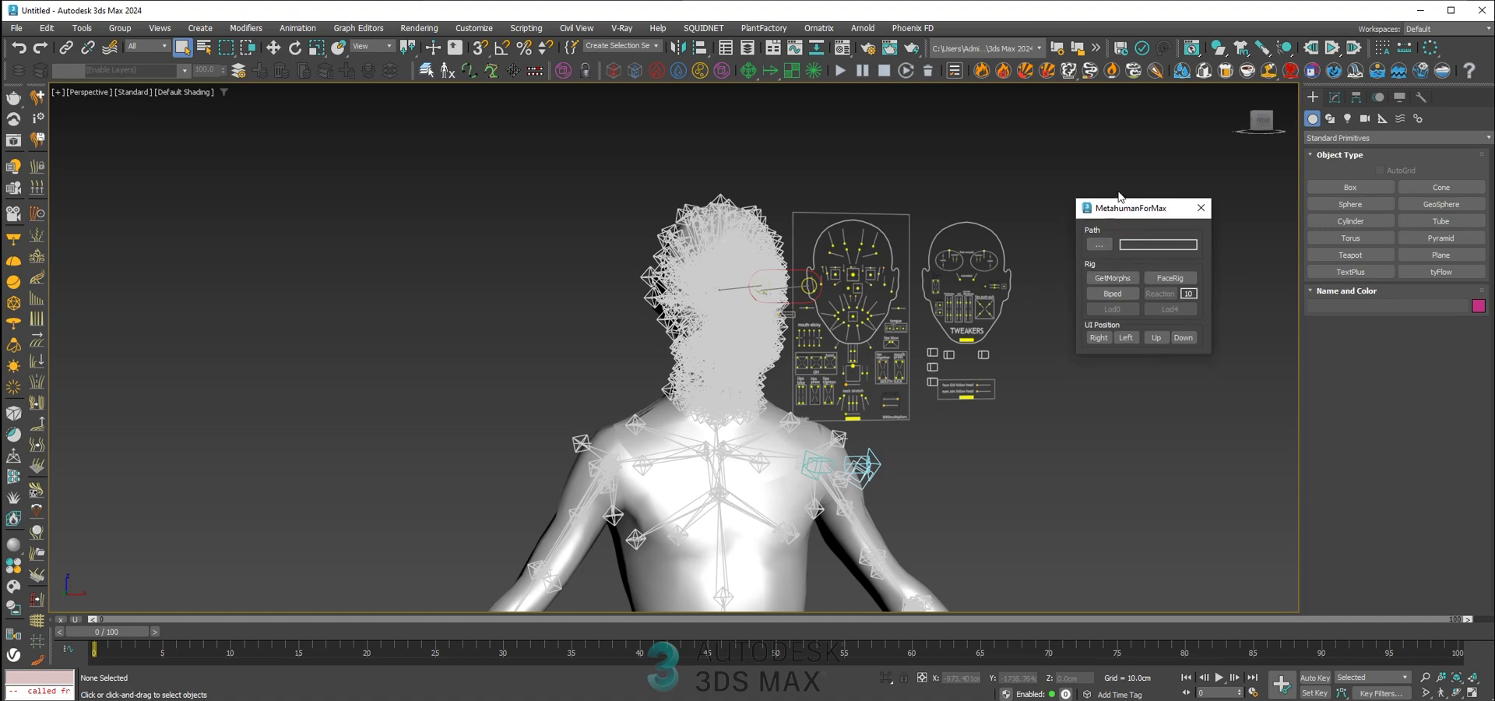
left_click_drag(1124, 226, 1119, 199)
Run GetMorphs and open the Path '...' folder browser for the MetaHuman assets
scroll(742, 366, "up", 3)
scroll(743, 366, "down", 8)
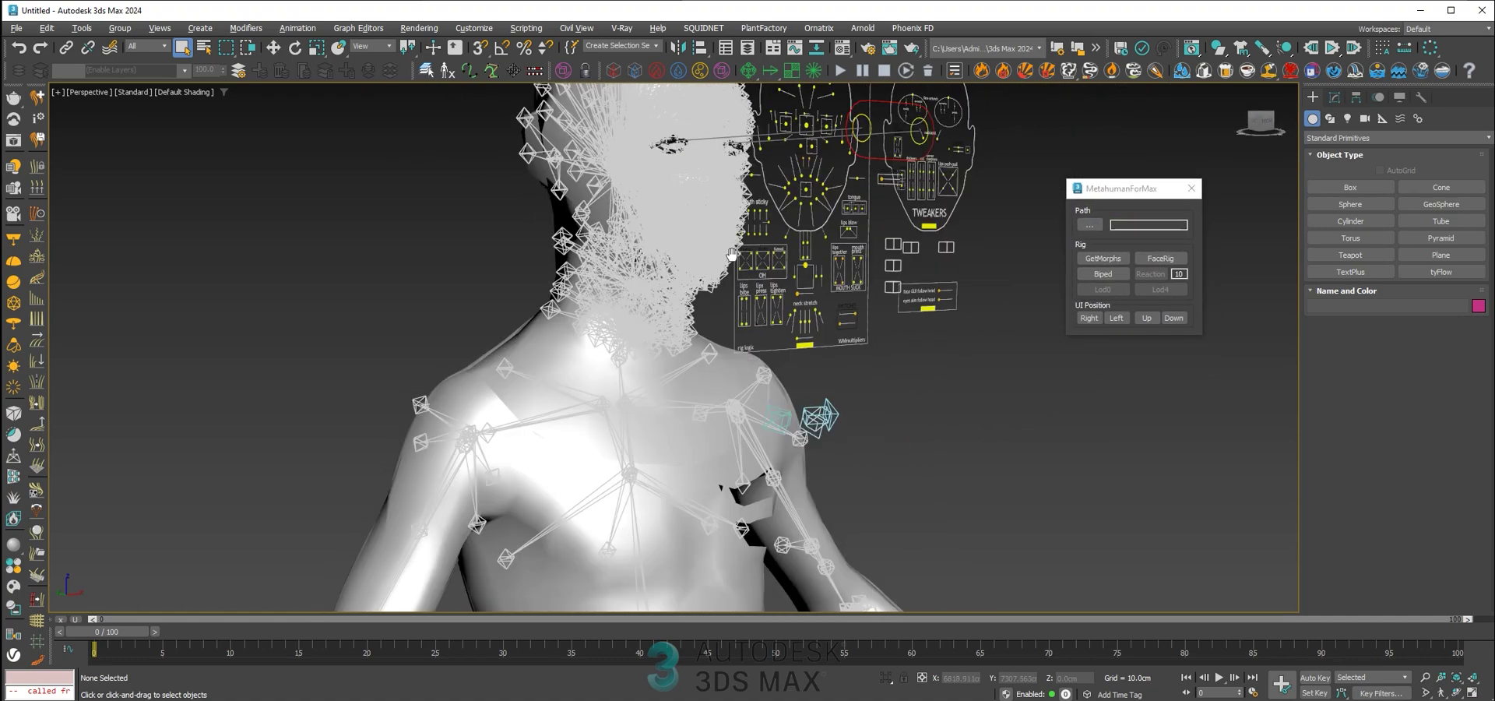
middle_click_drag(791, 321, 848, 336, "alt")
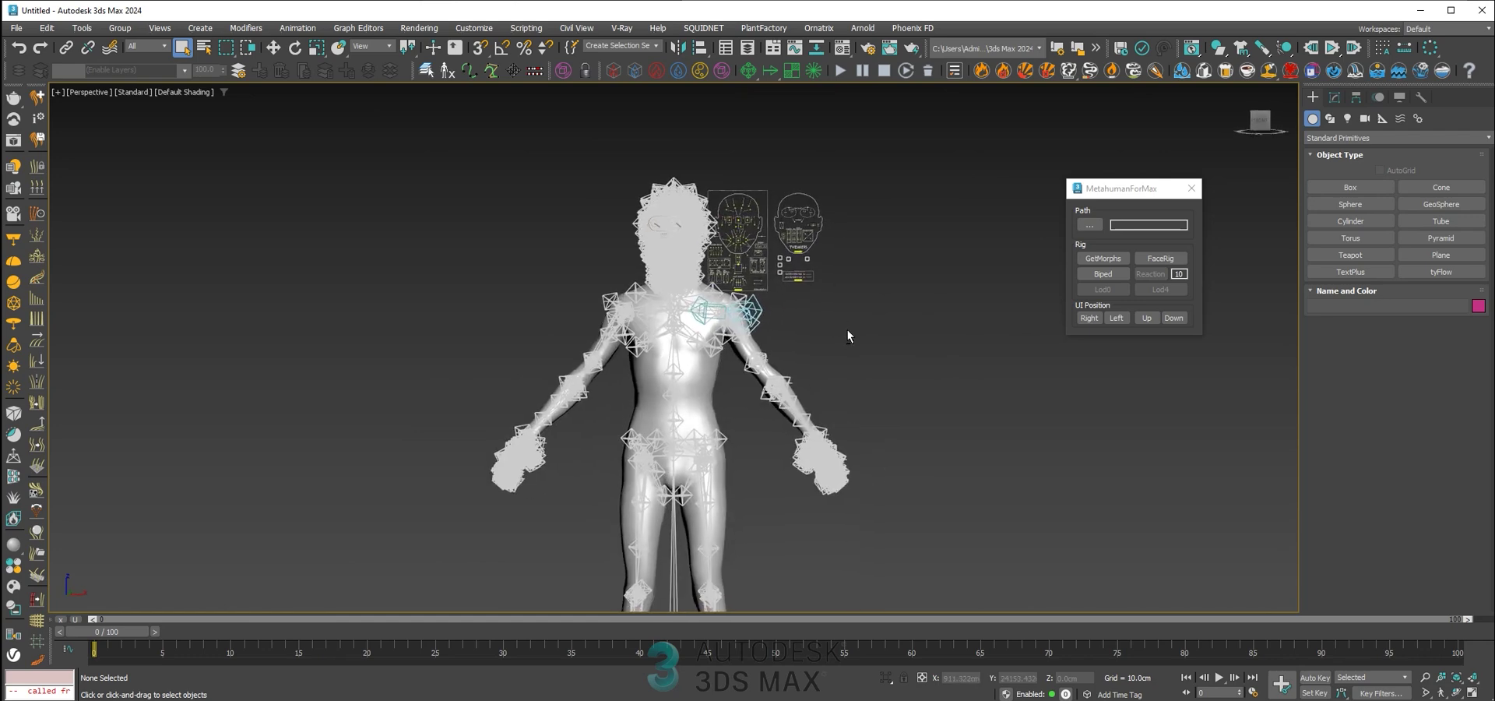
left_click(1102, 261)
left_click(1090, 225)
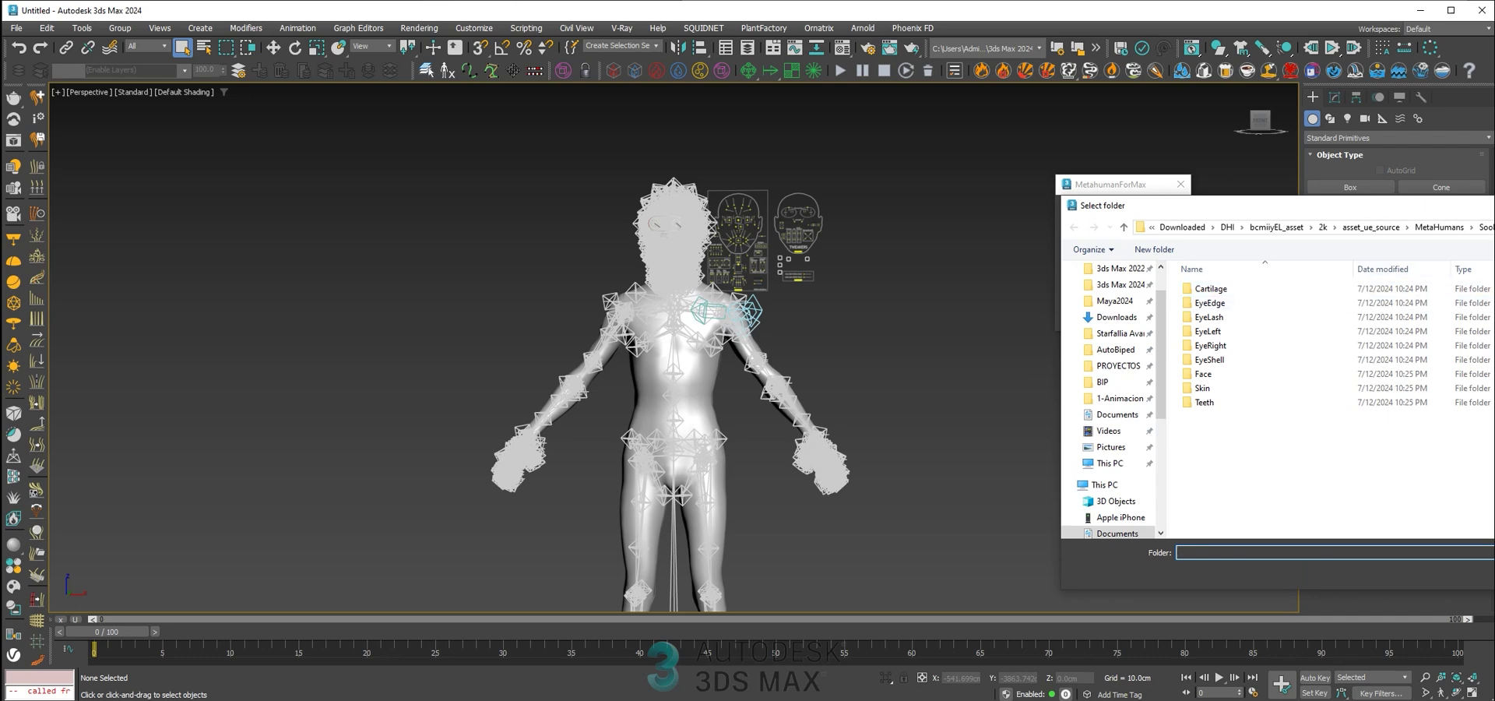
Point the MetahumanForMax path at the MetaHumans asset folder and import its morphs with GetMorphs
left_click(1492, 228)
left_click(1492, 573)
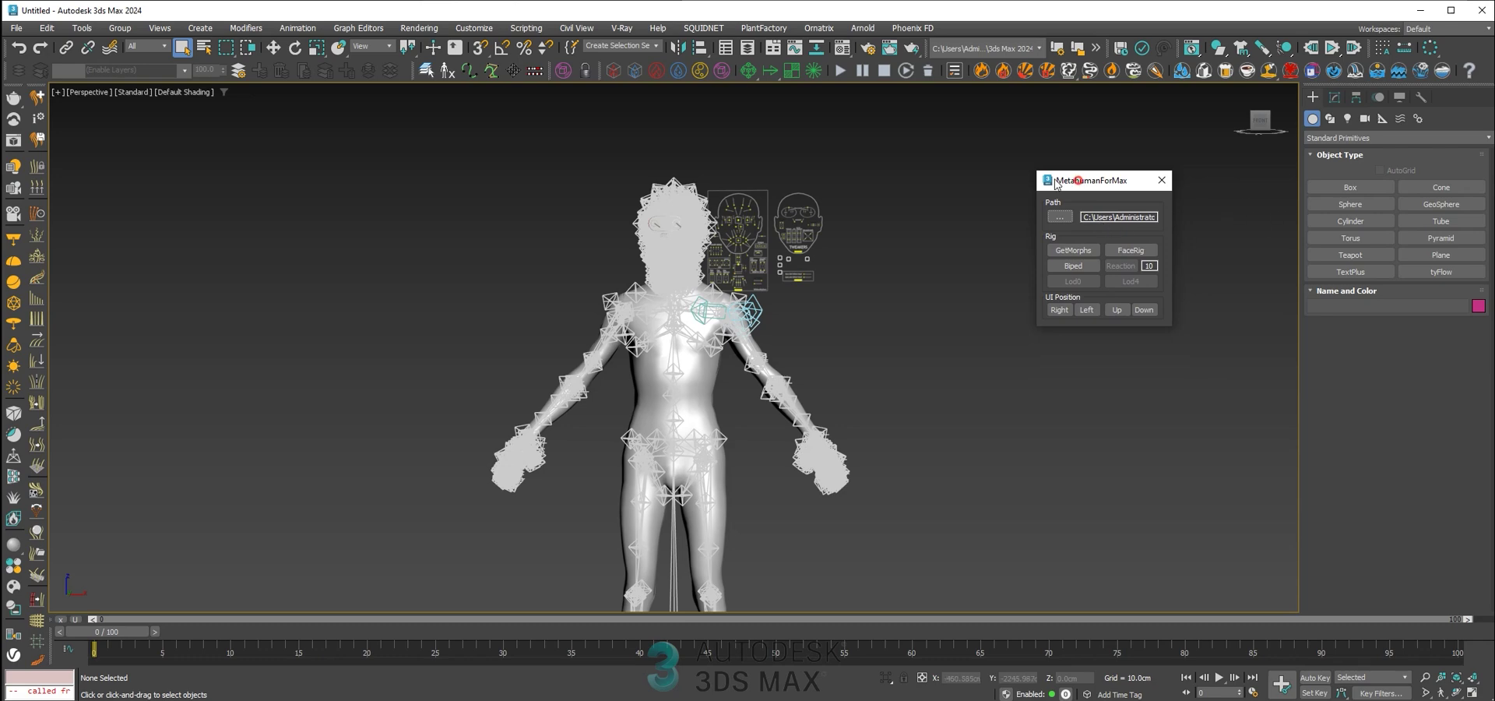
left_click_drag(1079, 184, 1047, 180)
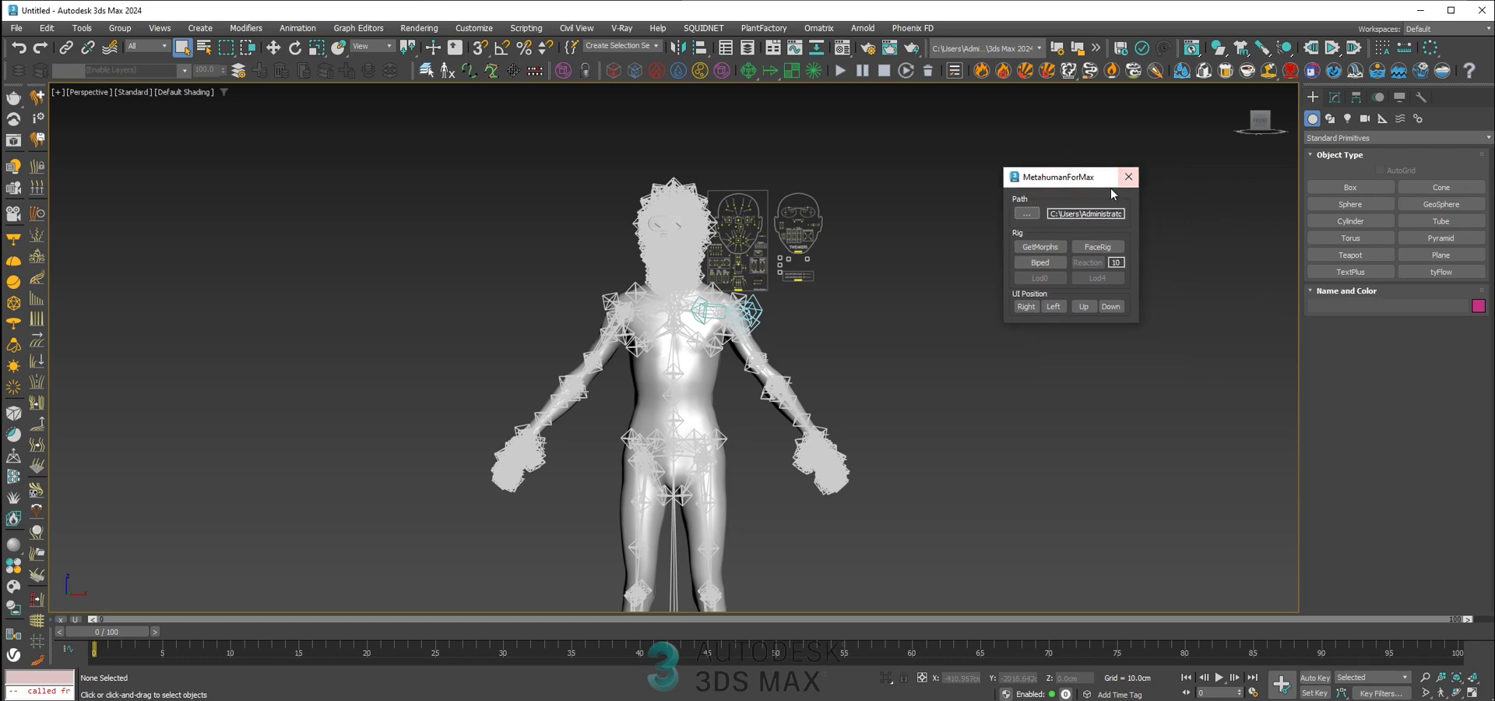
left_click(1036, 250)
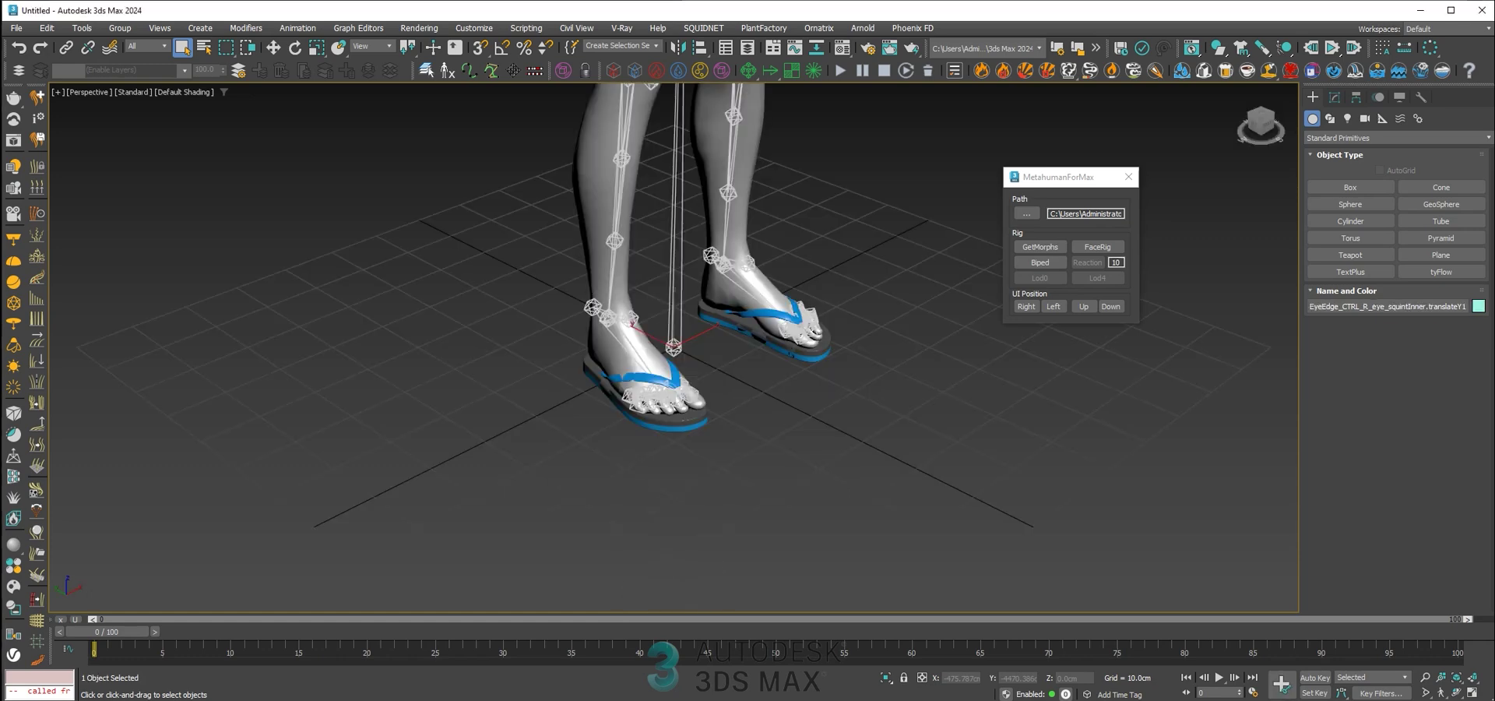
scroll(791, 402, "down", 6)
middle_click_drag(839, 327, 845, 448)
middle_click_drag(845, 448, 820, 312, "alt")
middle_click_drag(819, 312, 771, 292)
scroll(830, 325, "up", 3)
scroll(769, 291, "down", 5)
middle_click_drag(751, 346, 790, 317)
Open the Scene Explorer from the Tools menu and clear the layer selection
left_click(81, 28)
left_click(98, 51)
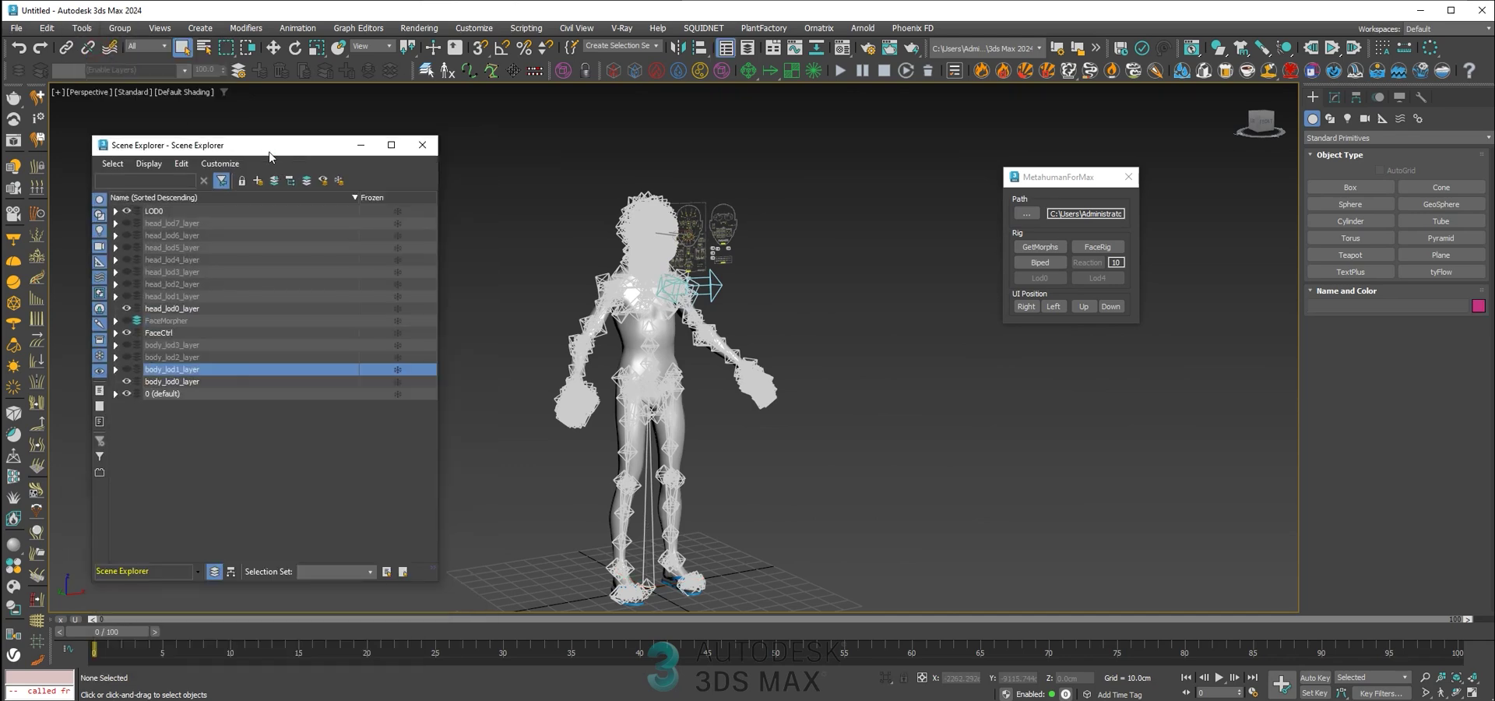
left_click(133, 428)
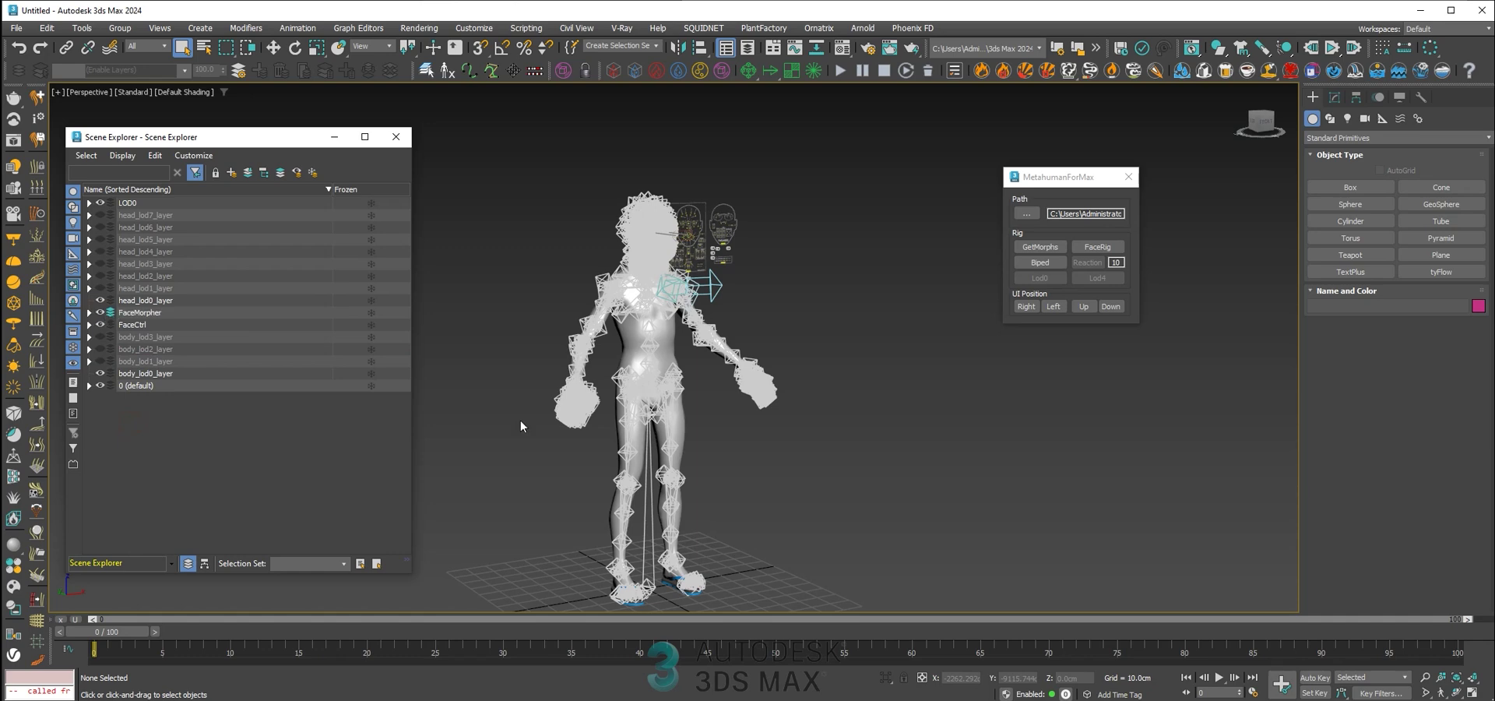
Region-select all 257 parts of the black head object
scroll(615, 433, "down", 5)
mouse_move(704, 441)
middle_mouse_down("alt")
mouse_move(736, 458)
mouse_move(703, 448)
middle_mouse_up("alt")
scroll(710, 498, "up", 3)
left_click_drag(844, 427, 691, 534)
middle_click_drag(783, 466, 815, 378)
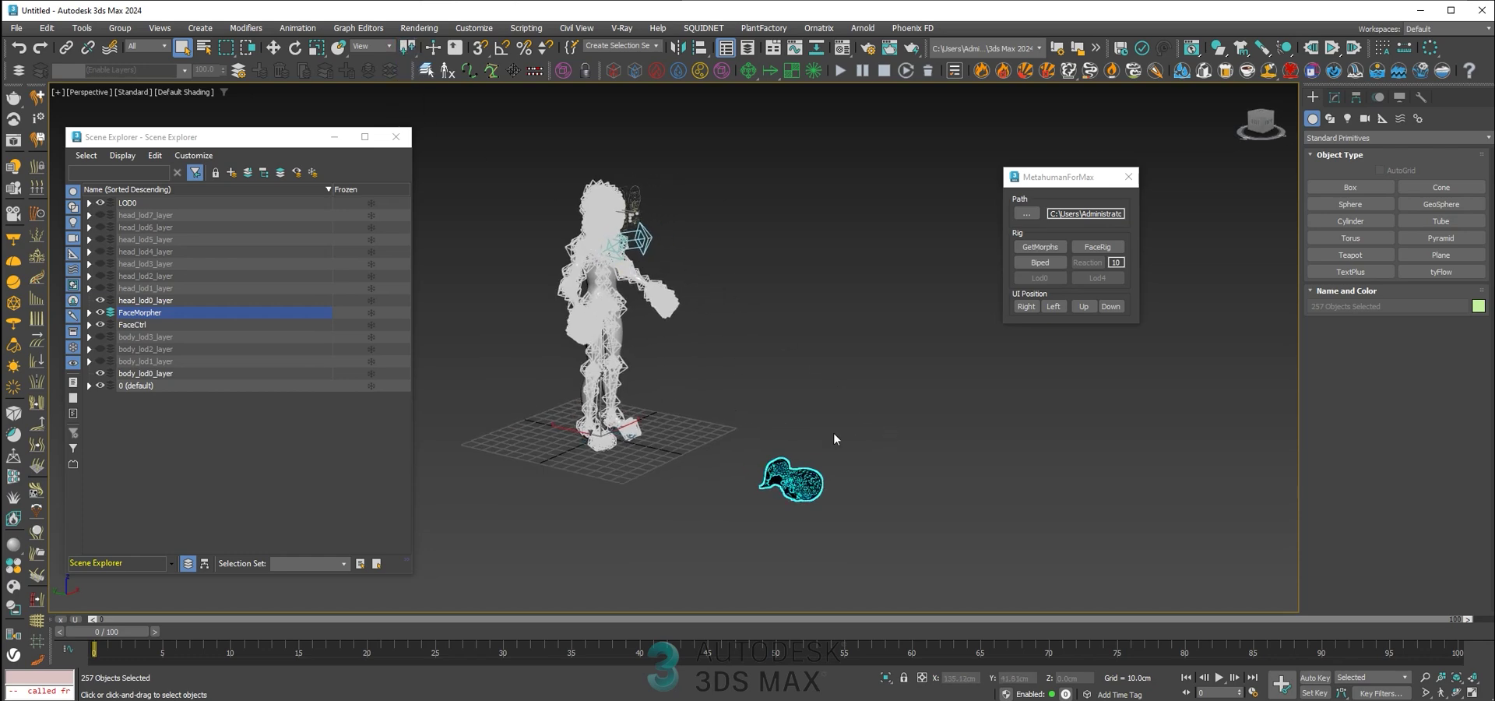
Rotate the selection -10° around X about its shared selection centre
key("e")
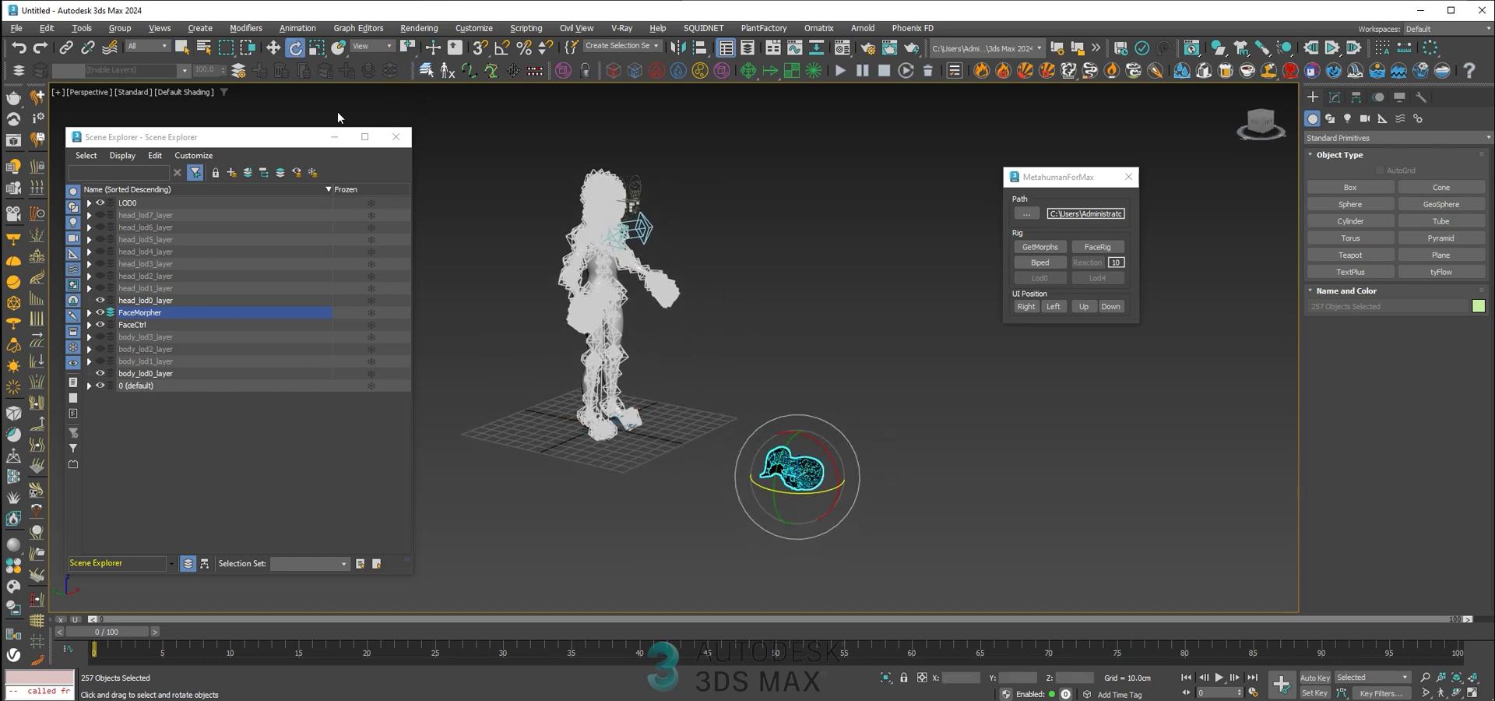
left_click(412, 86)
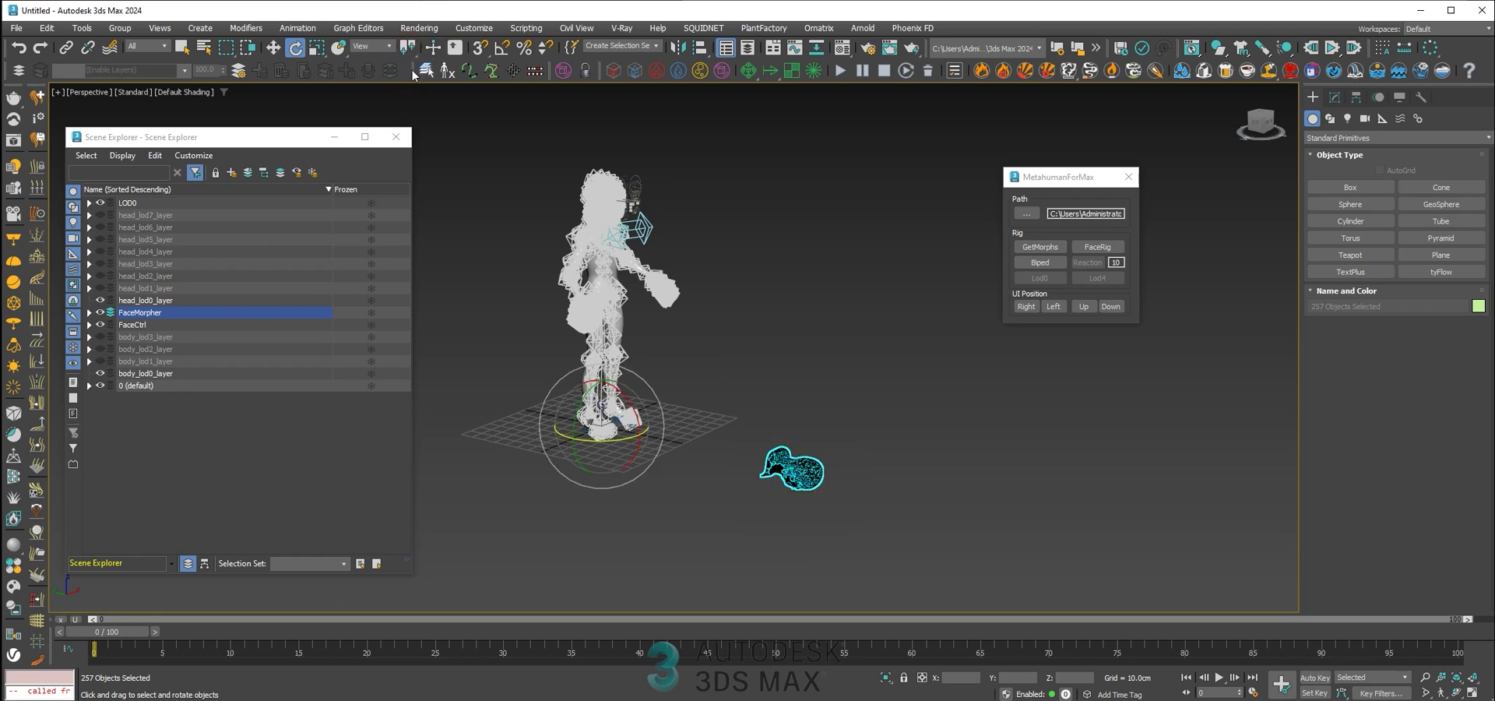
mouse_move(790, 397)
middle_mouse_down()
mouse_move(824, 399)
mouse_move(812, 400)
middle_mouse_up()
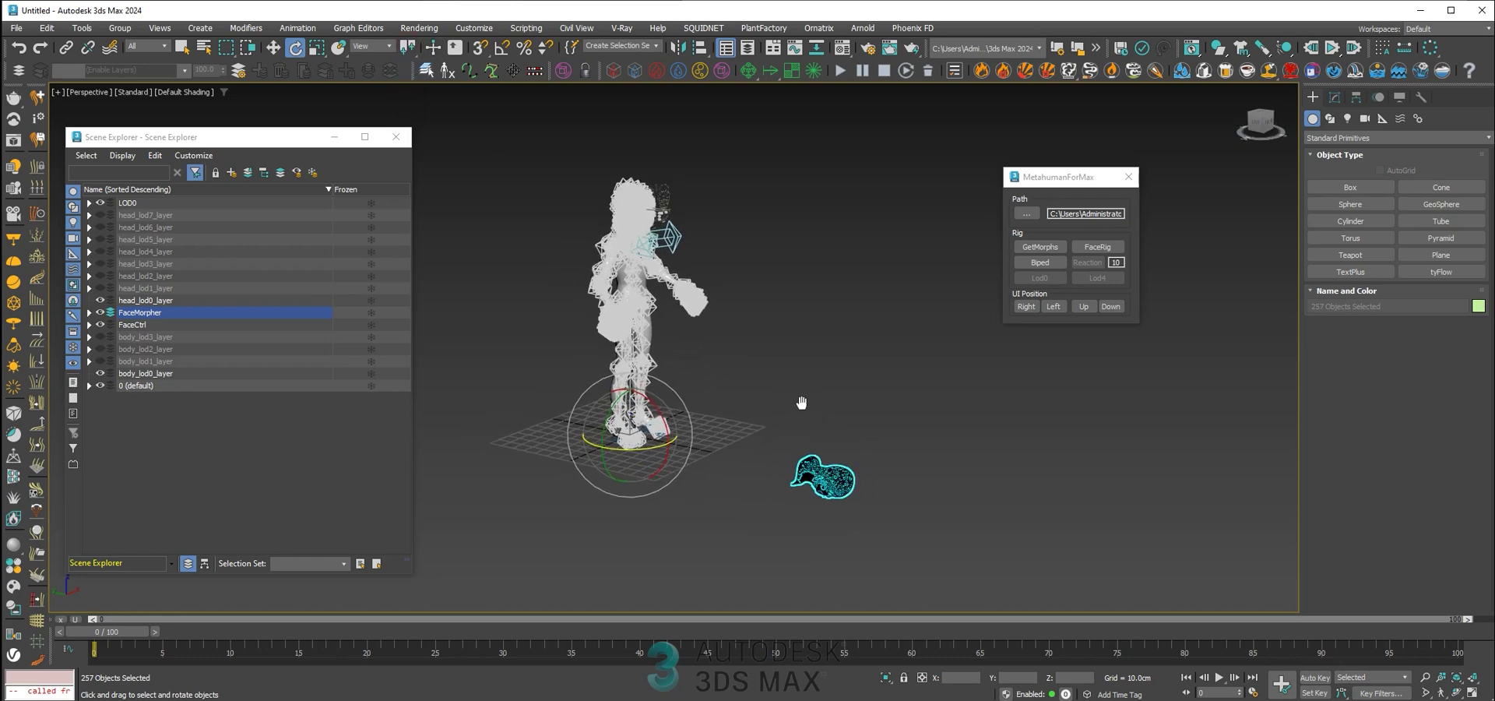
middle_click_drag(721, 407, 676, 444)
scroll(686, 428, "up", 3)
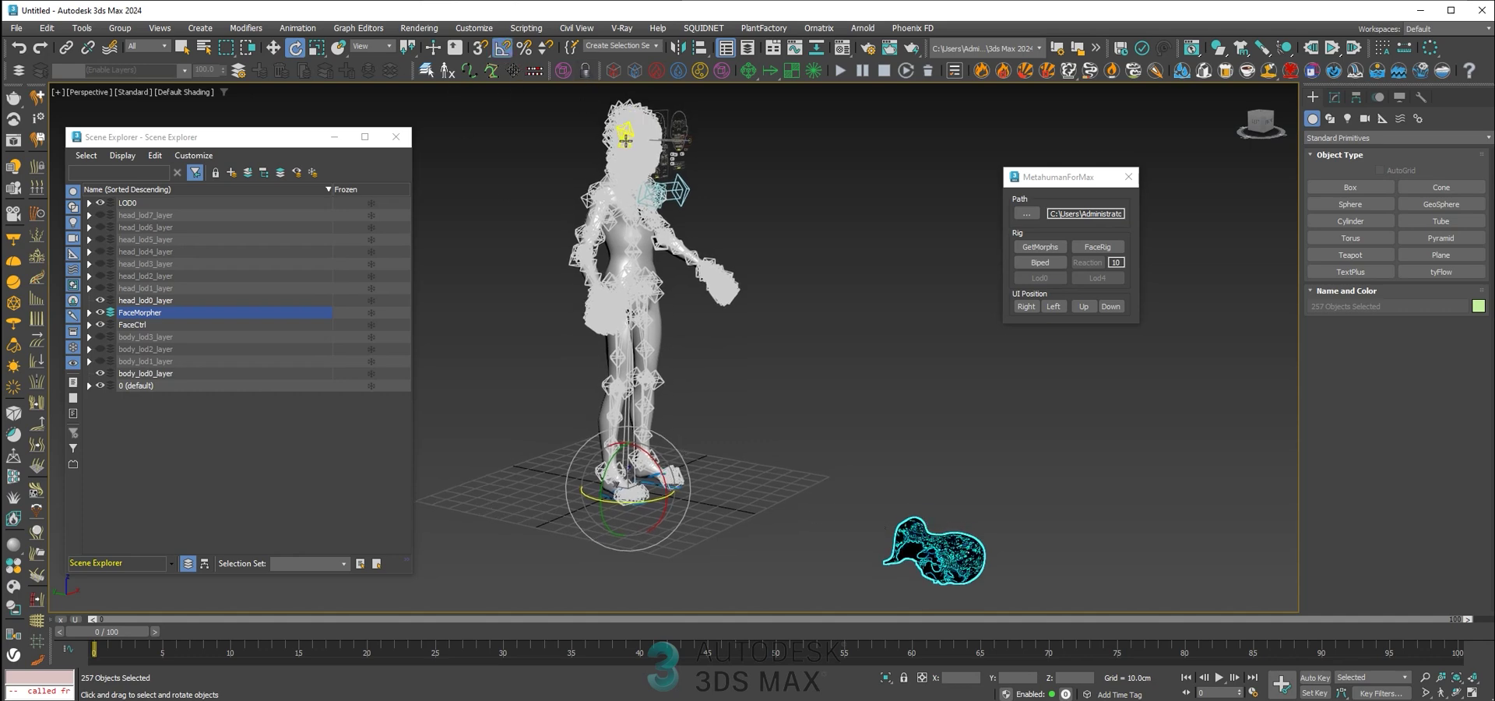
left_click_drag(657, 461, 635, 404)
Zoom to the selected head and orbit to inspect both profiles
key("z")
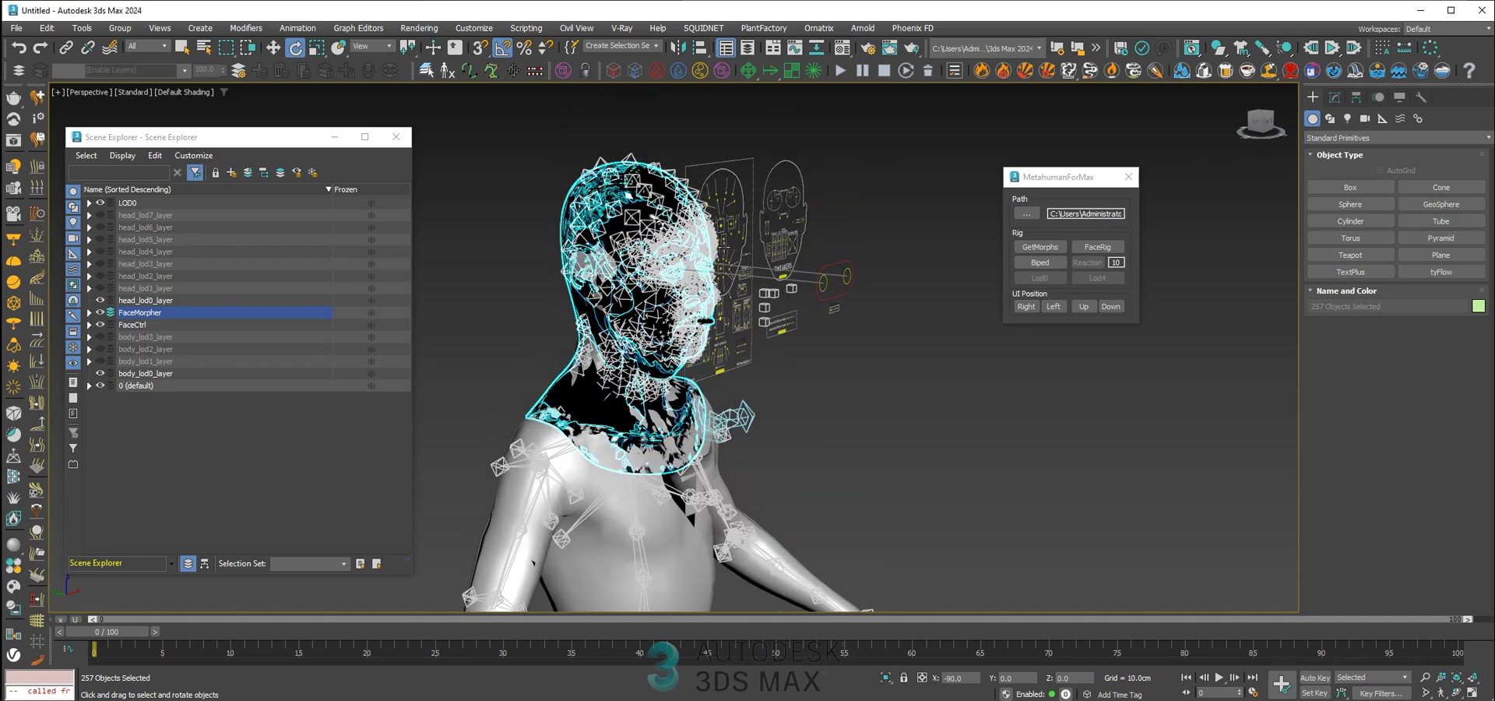
middle_click_drag(725, 246, 743, 237, "alt")
middle_click_drag(648, 298, 572, 302, "alt")
scroll(668, 314, "down", 5)
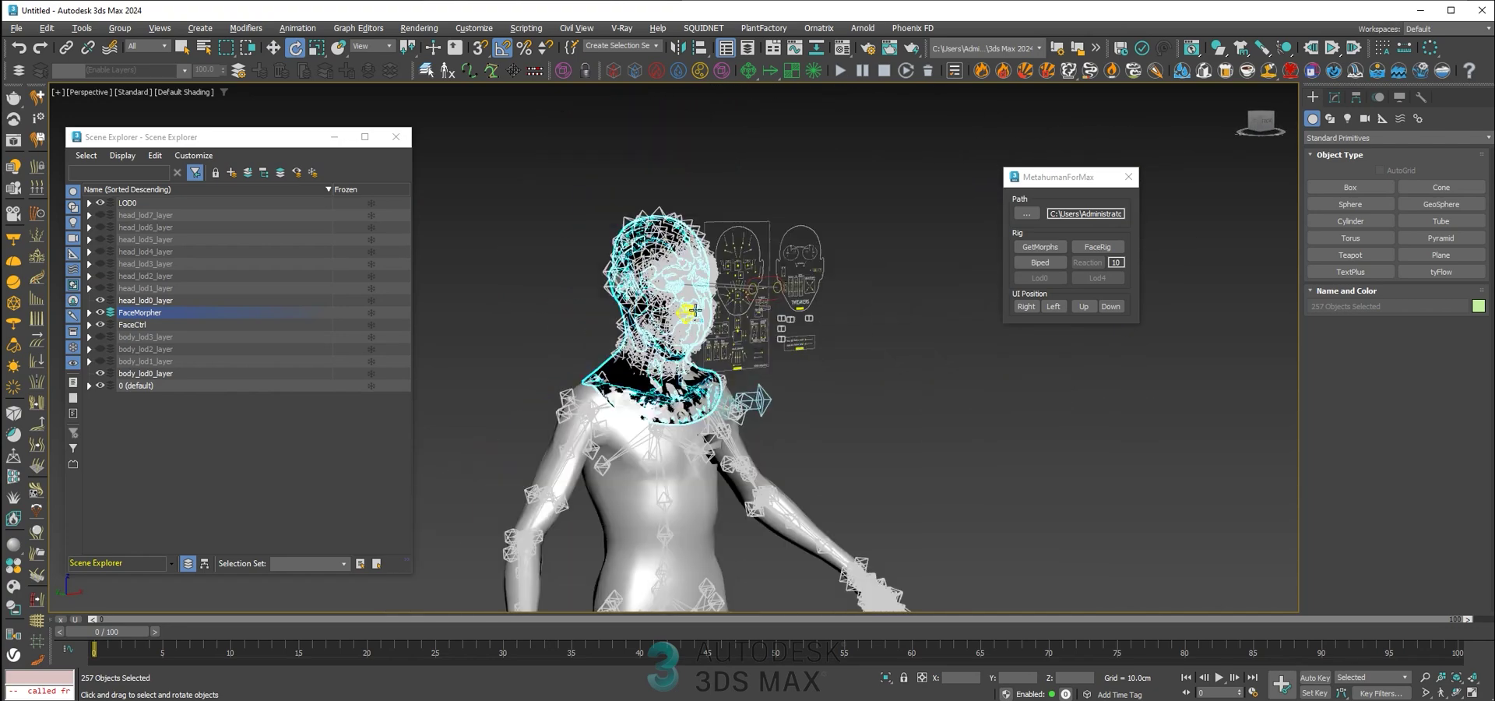
middle_click_drag(754, 313, 777, 314, "alt")
scroll(701, 308, "down", 3)
middle_click_drag(659, 300, 686, 296, "alt")
scroll(681, 305, "up", 3)
scroll(733, 353, "up", 3)
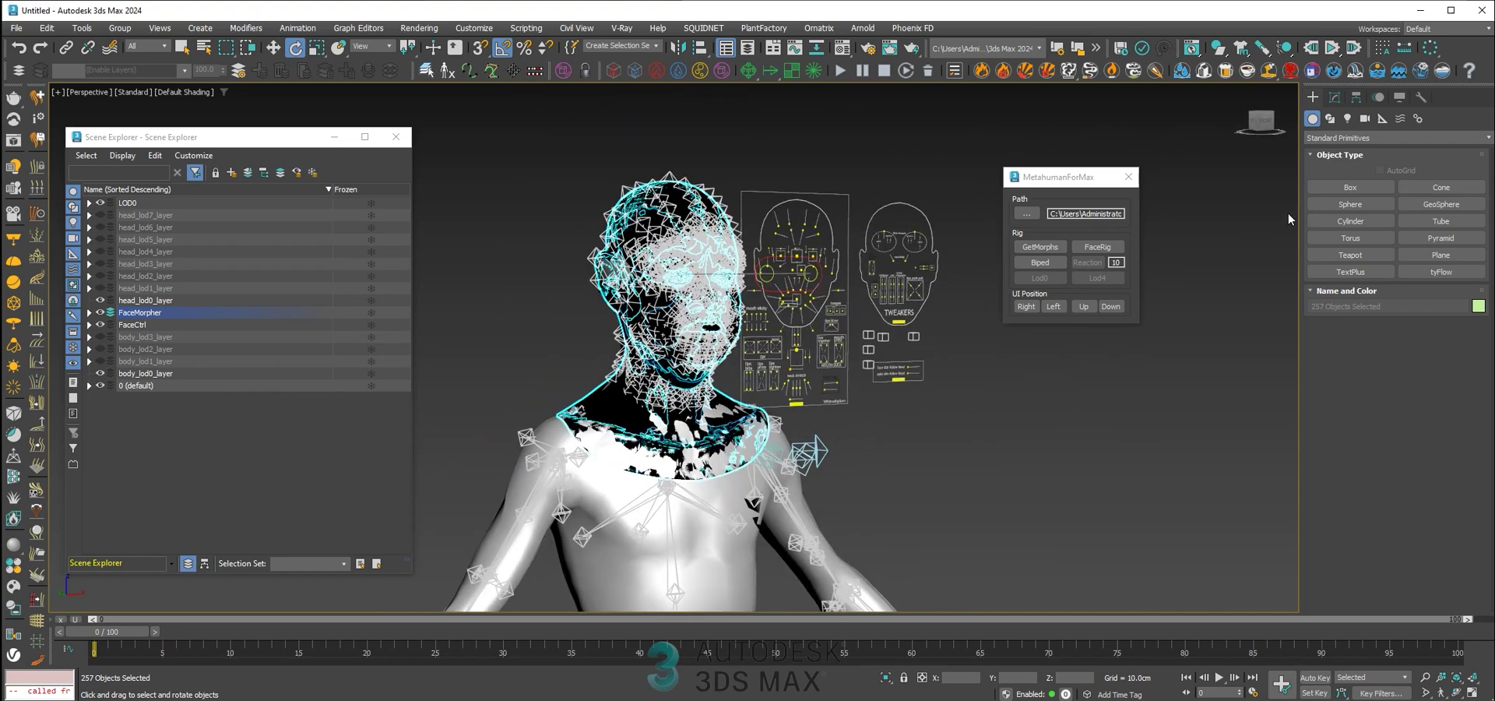
left_click(1424, 99)
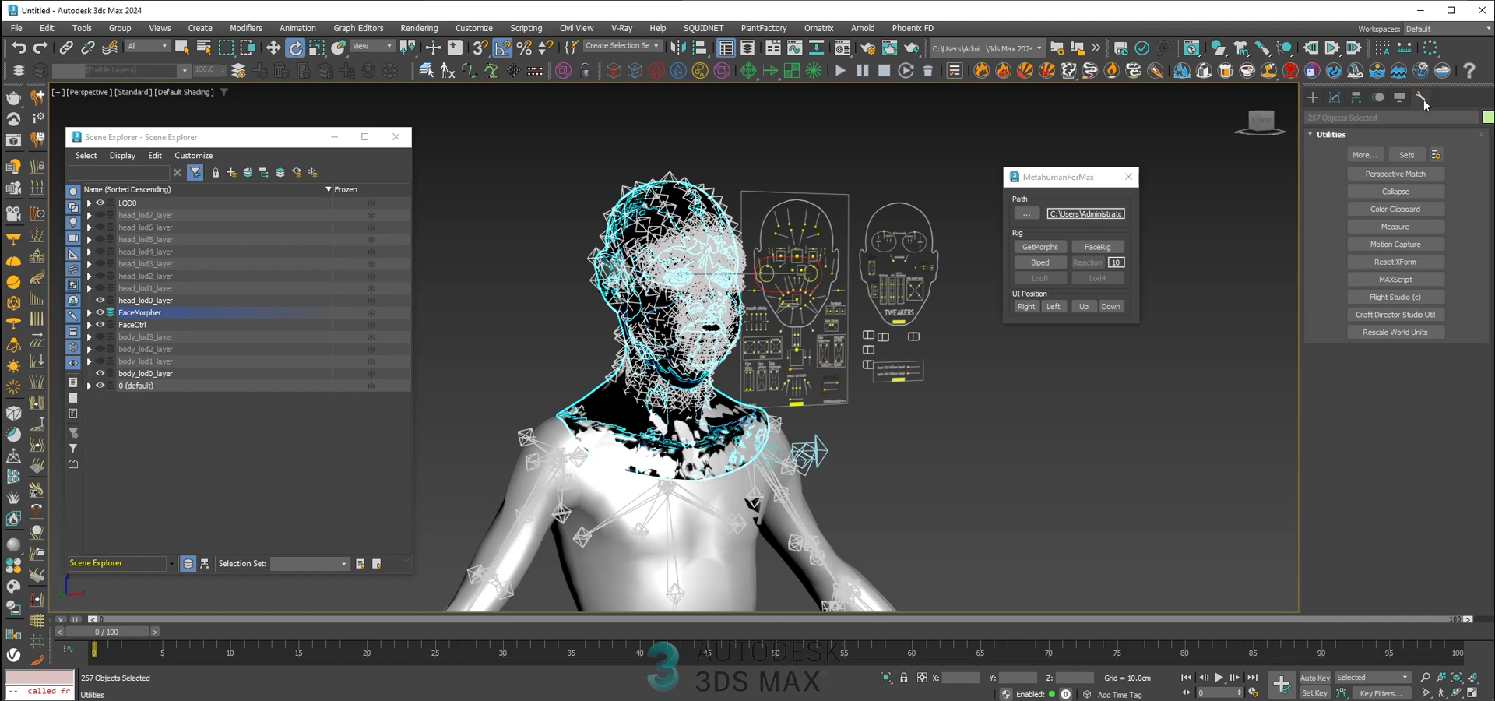
Reset XForm on the selected objects, then collapse them to Modifier Stack Result
left_click(1406, 263)
left_click(1399, 379)
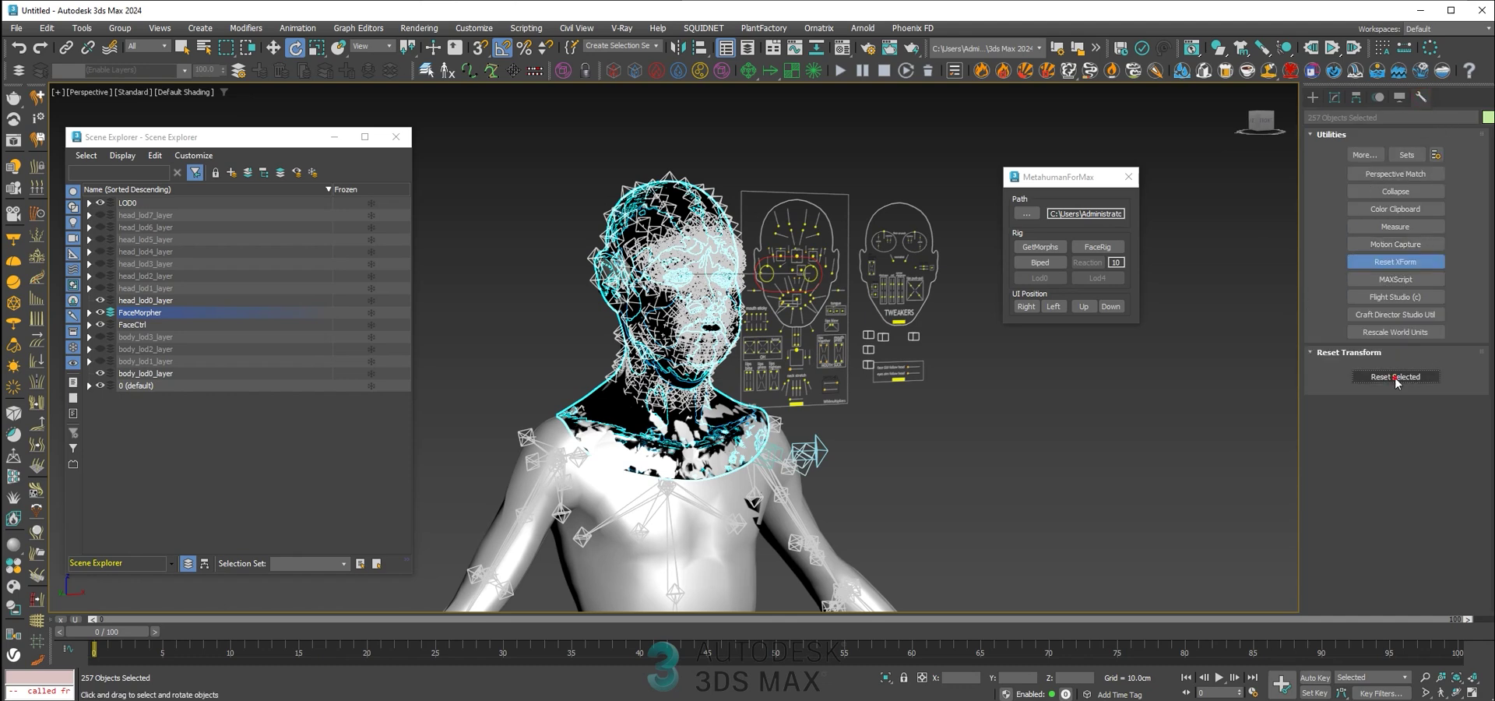
left_click(1396, 192)
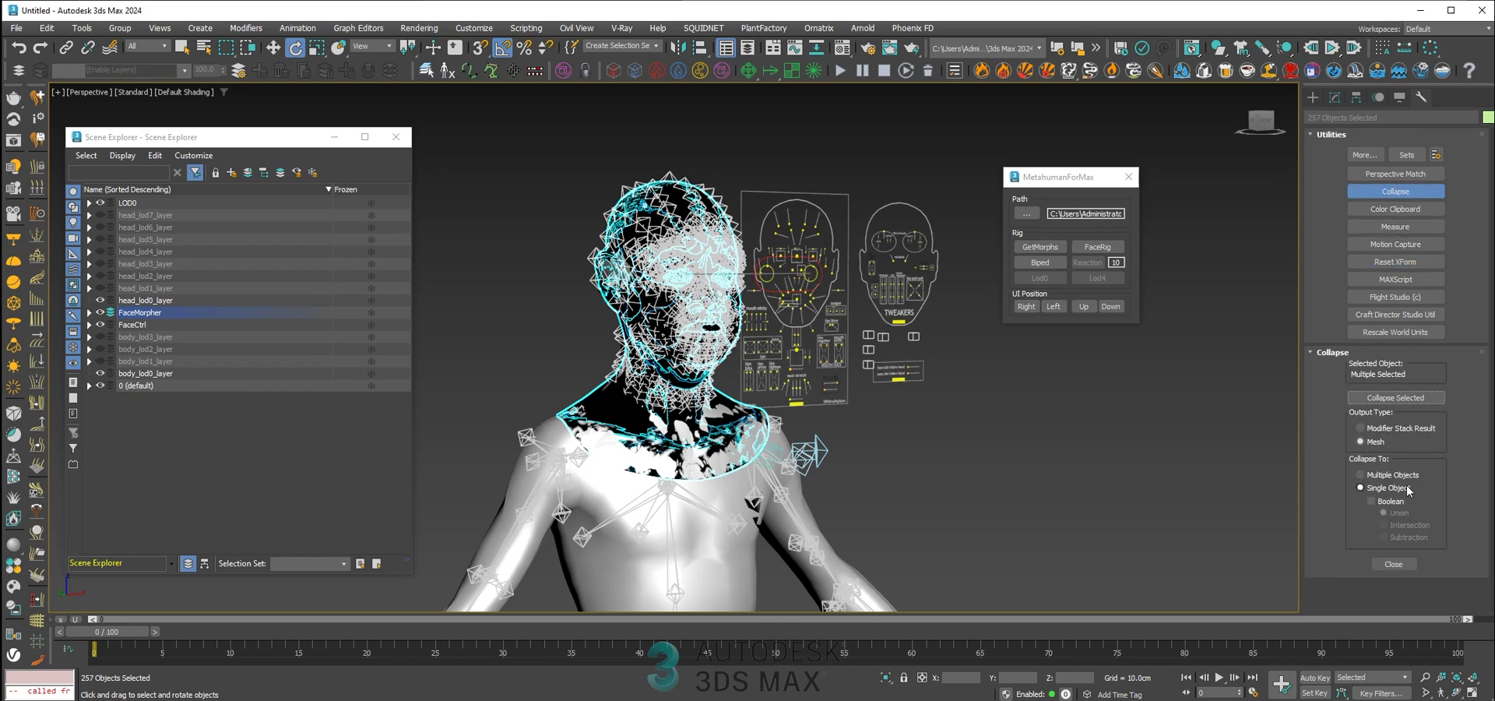
left_click(1401, 428)
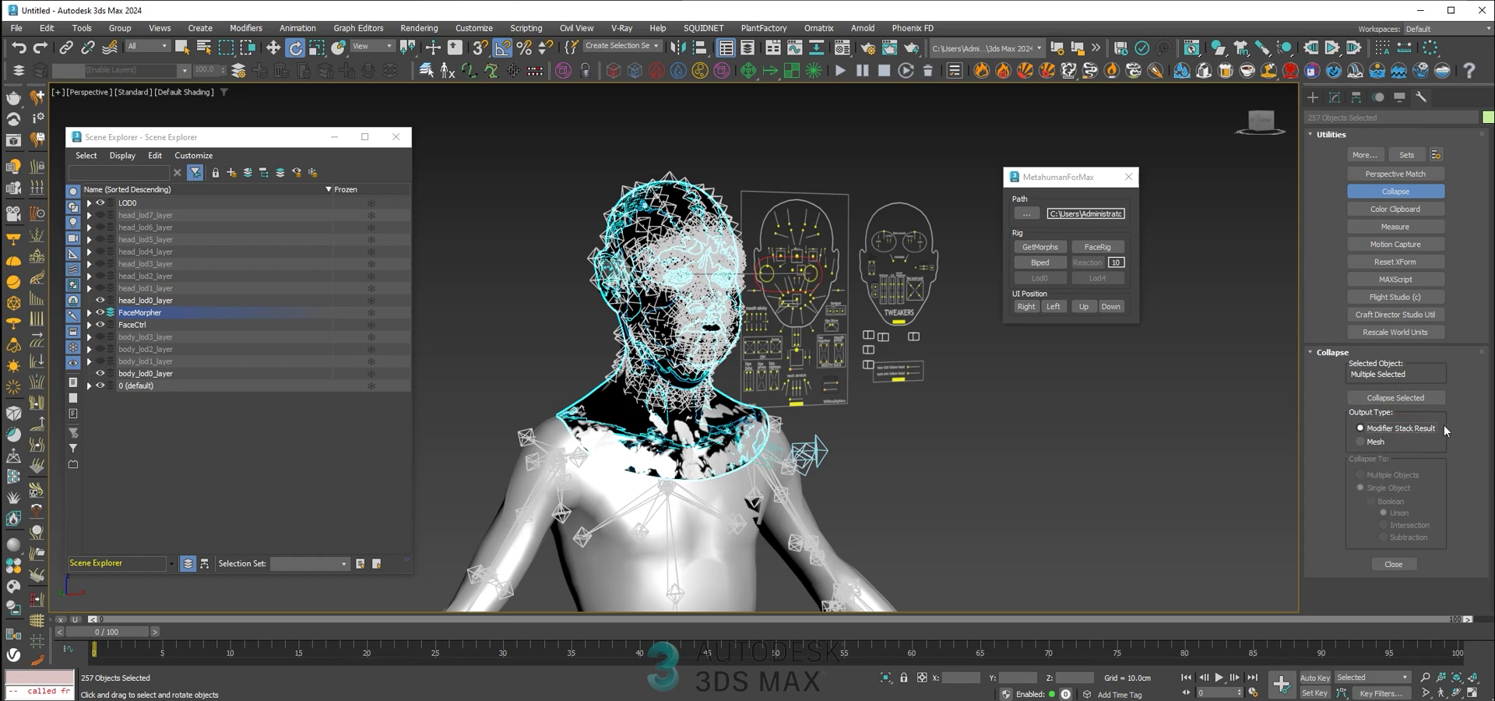
left_click(1399, 399)
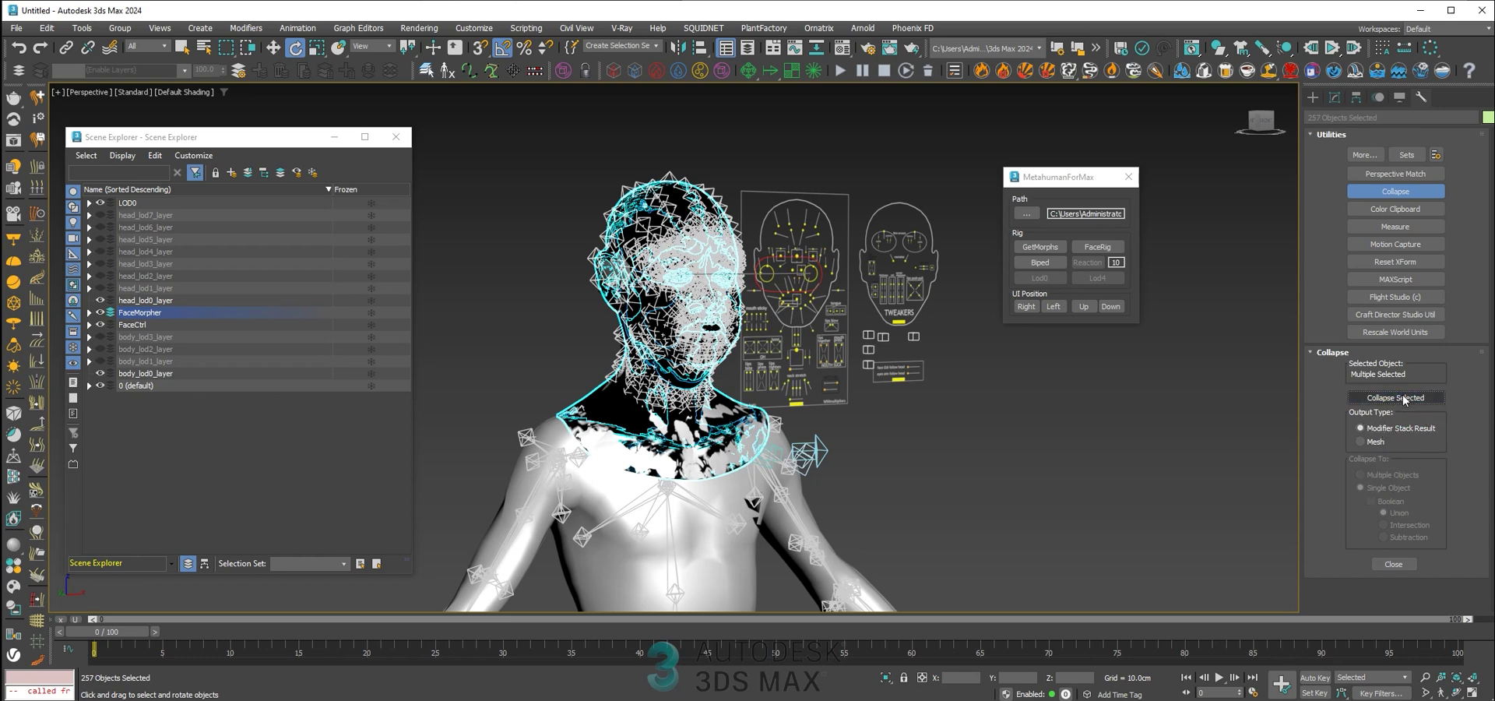
left_click(1335, 98)
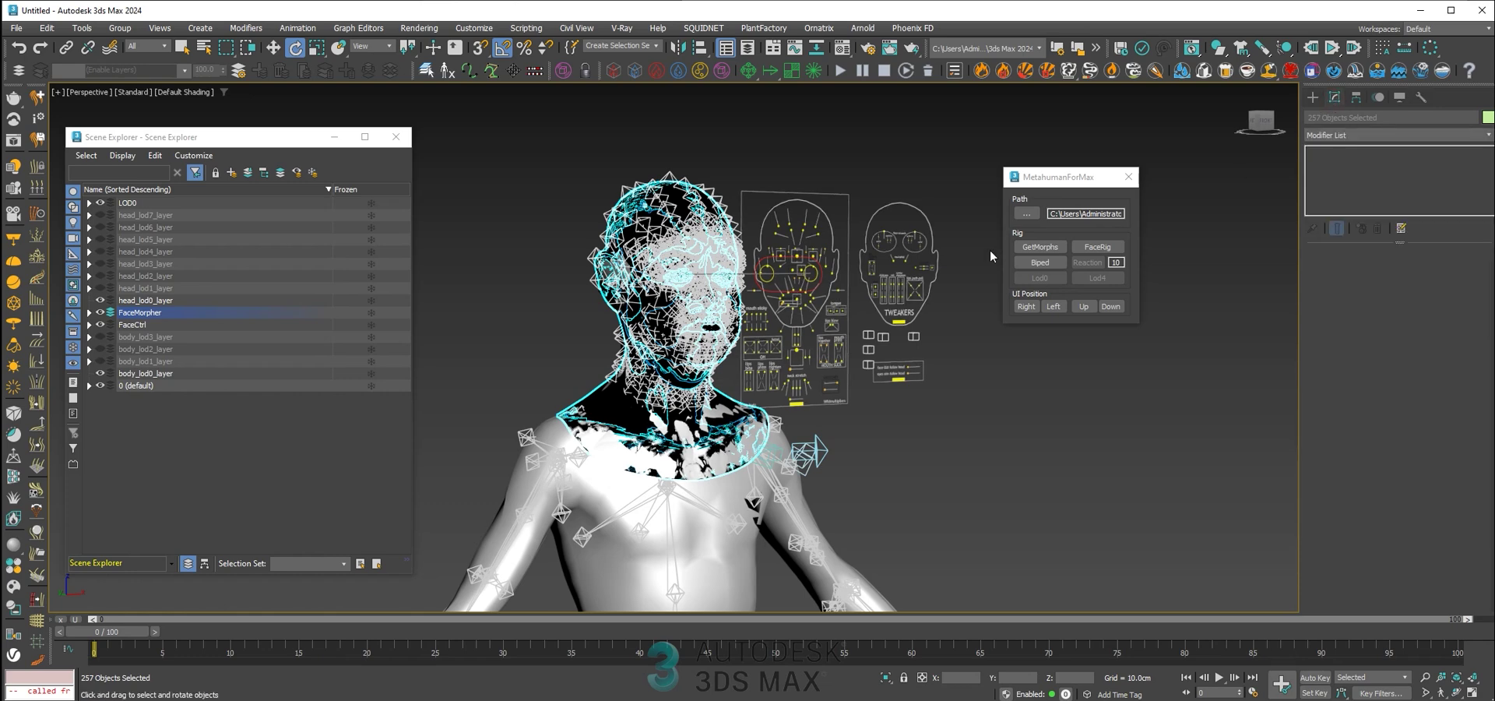
Build the face rig controls and load the body's skin envelopes matched by bone name
left_click_drag(1020, 177, 1052, 171)
middle_click_drag(677, 329, 743, 296, "alt")
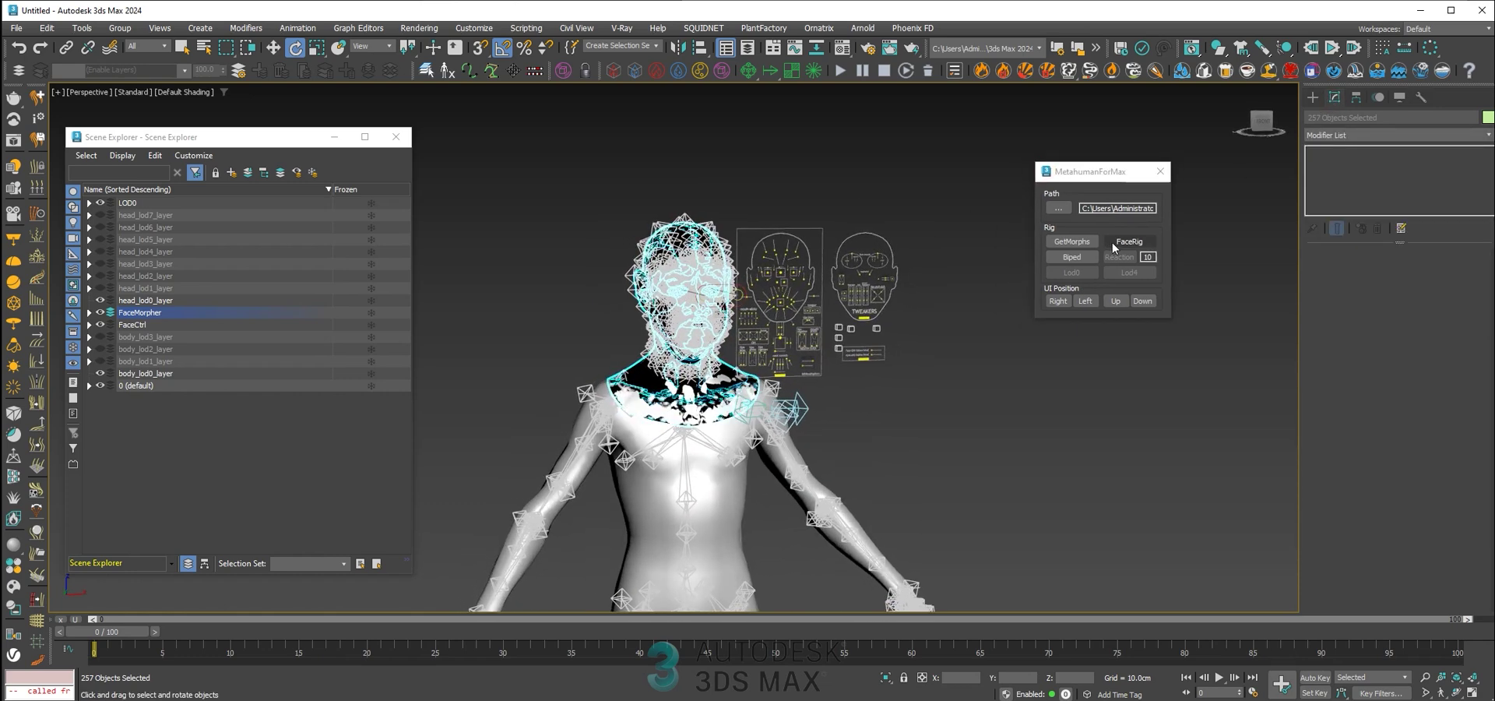
left_click(1120, 244)
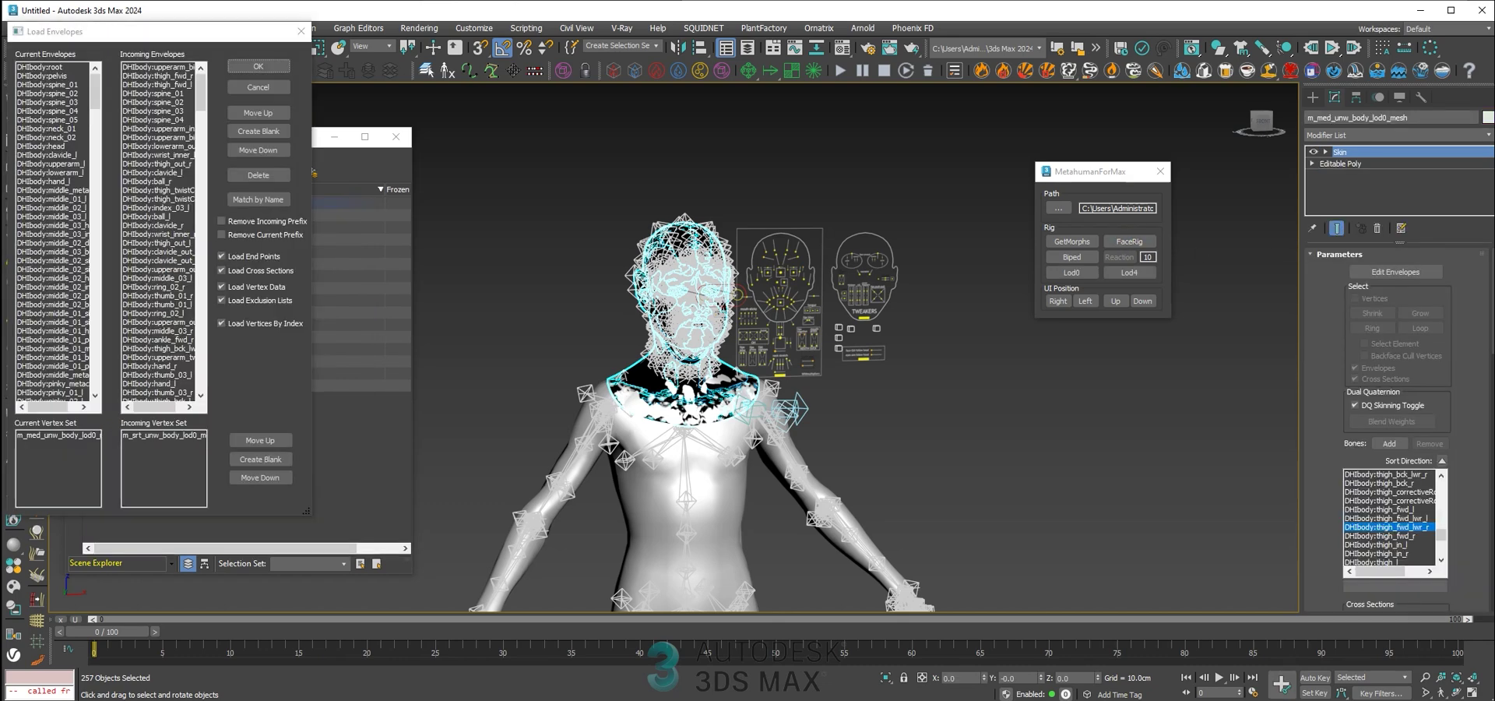
left_click_drag(194, 39, 473, 106)
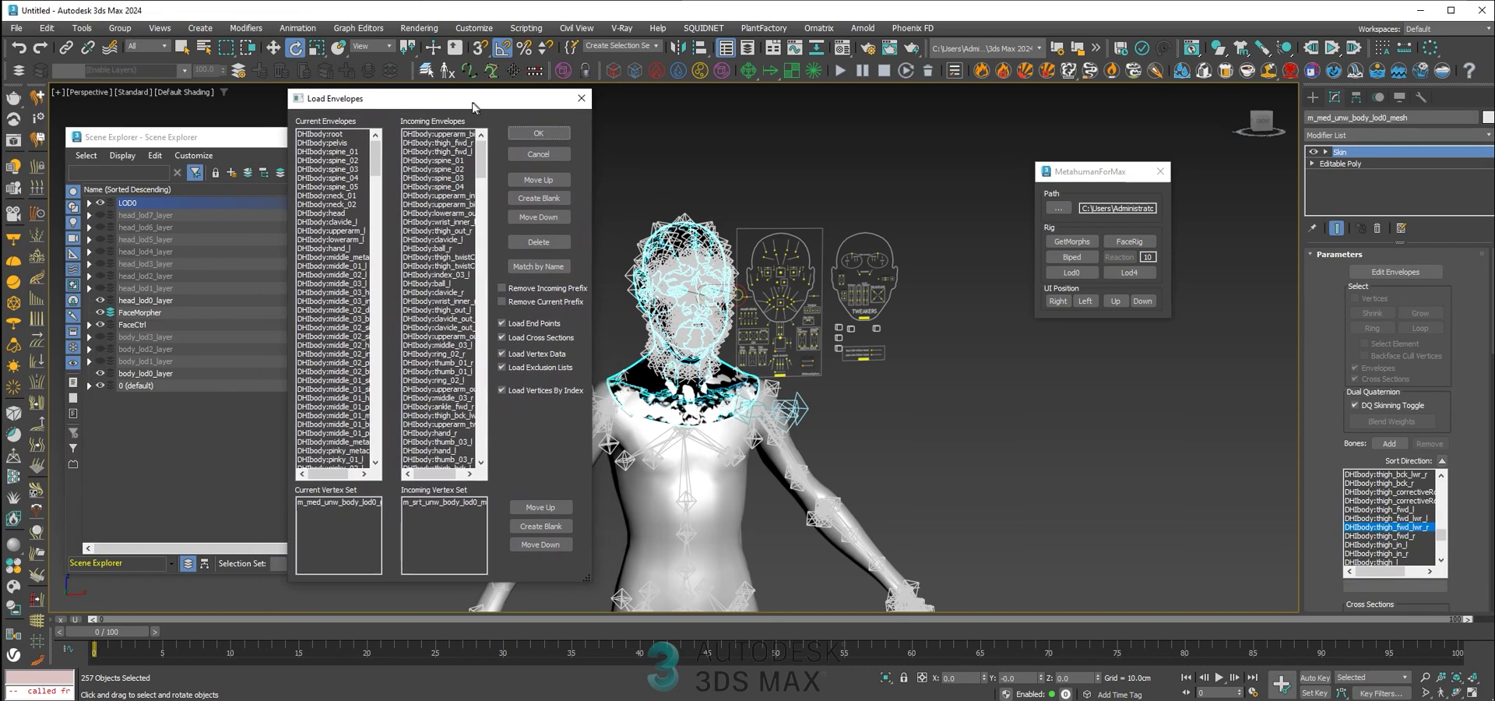
left_click(535, 267)
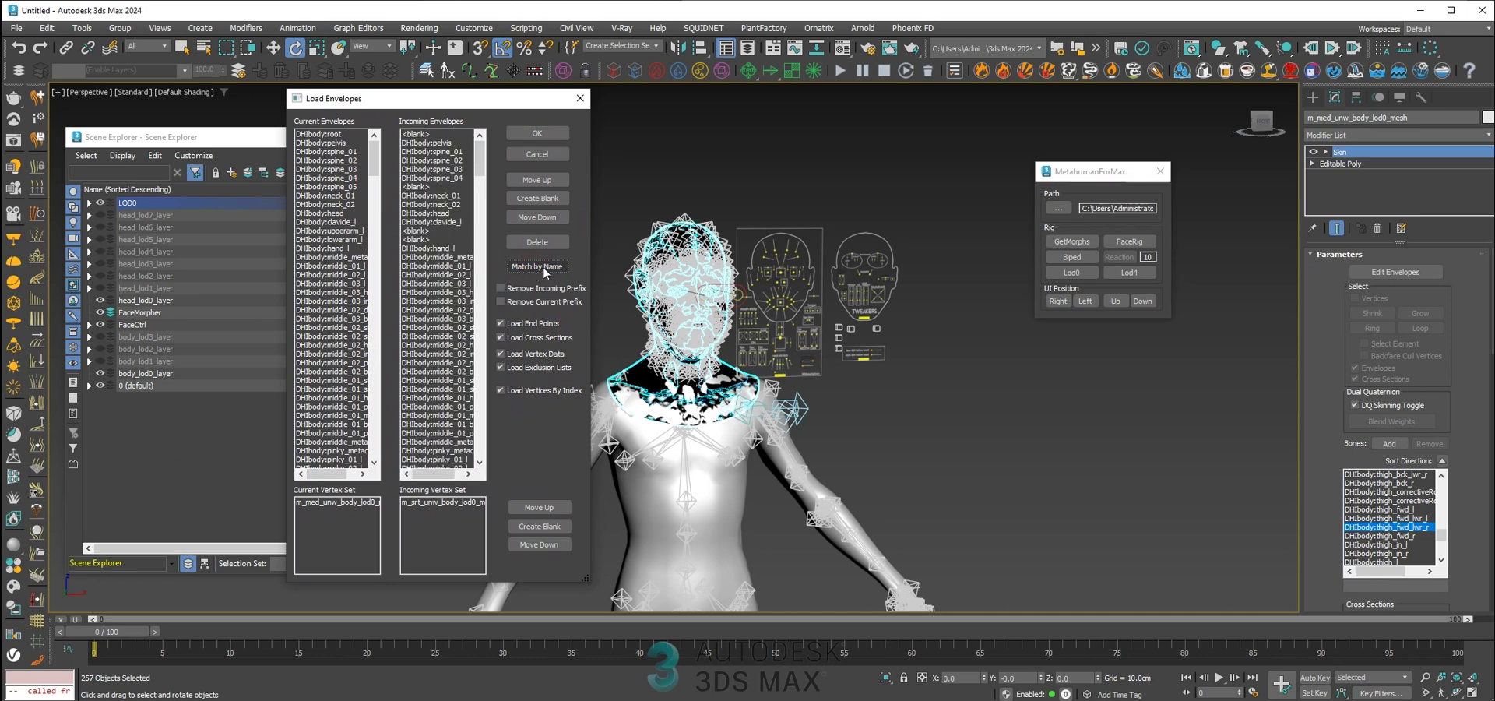
left_click(537, 134)
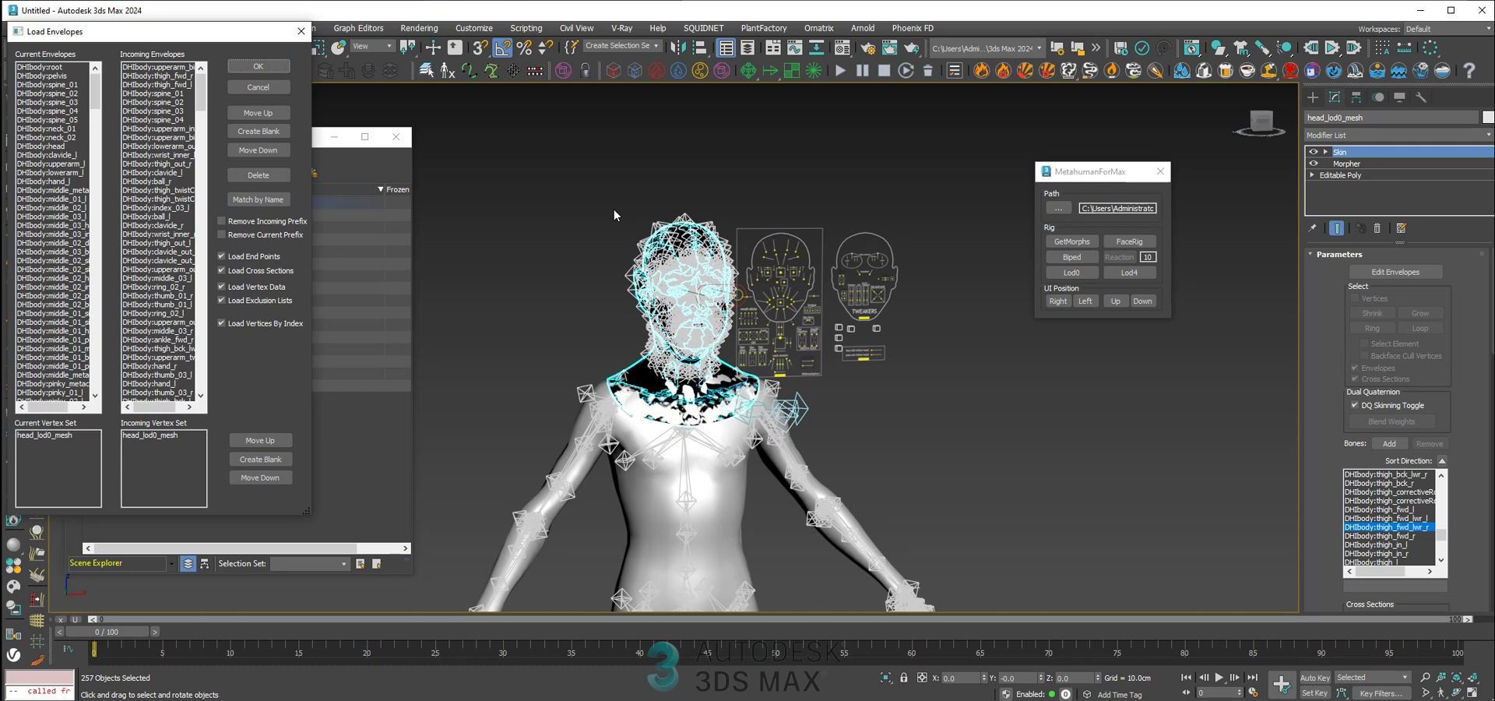
Load the head's skin envelopes matched by name onto head_lod0_mesh
left_click(259, 200)
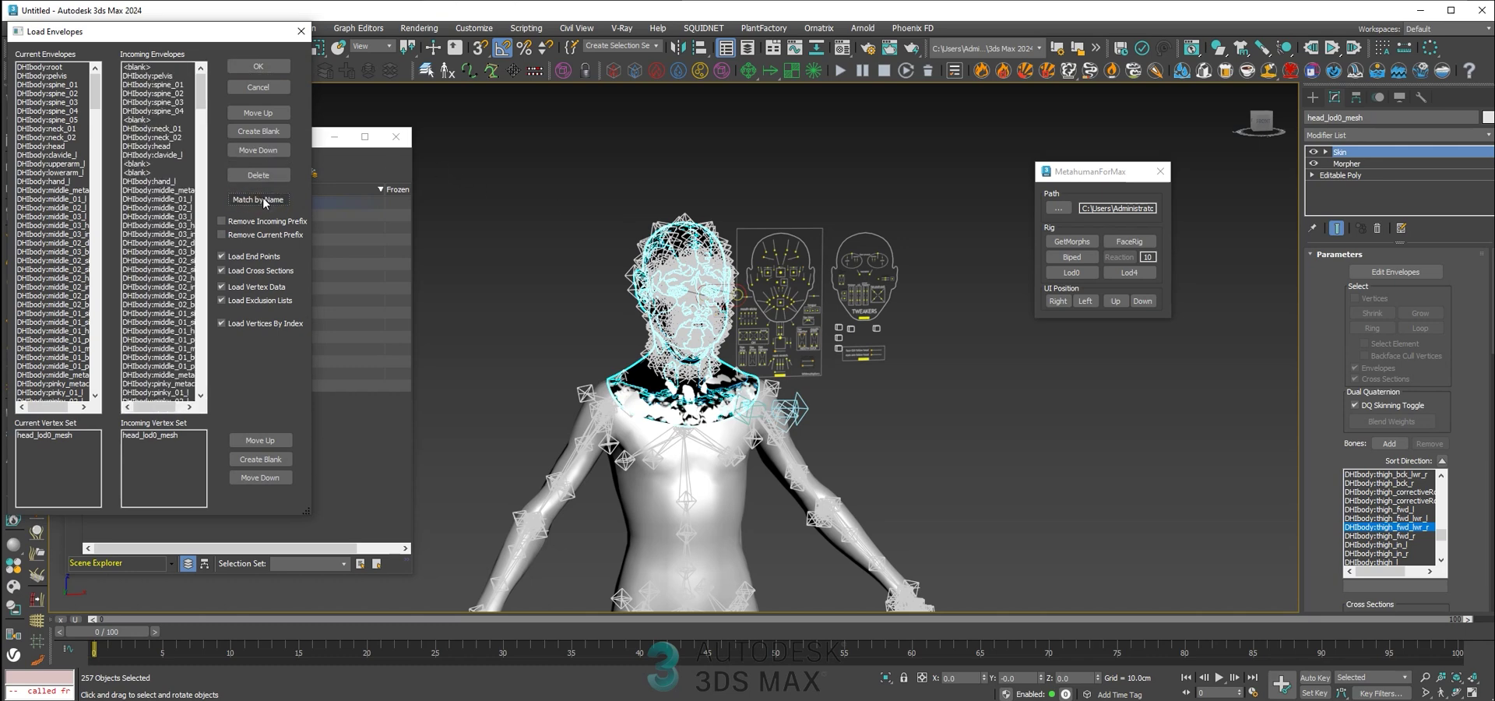
left_click(259, 67)
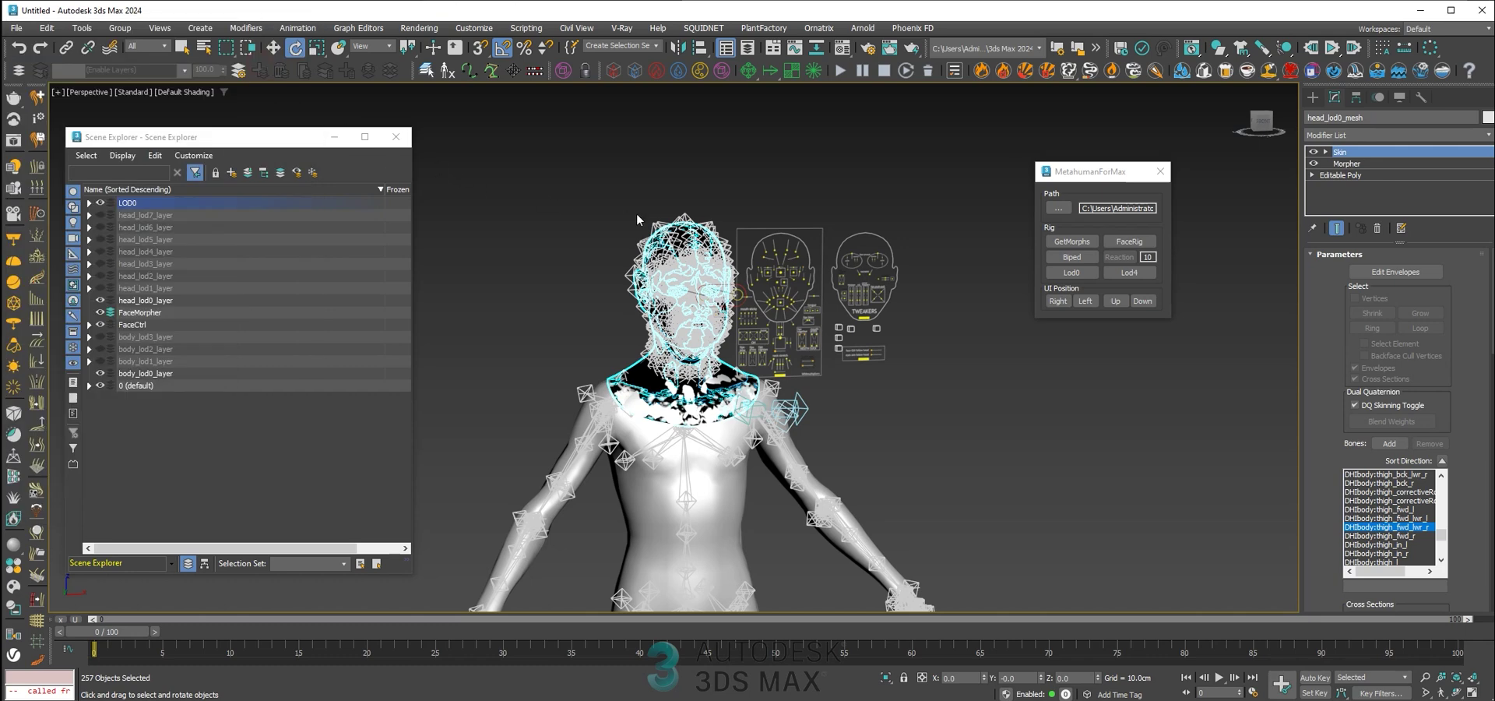
middle_click_drag(887, 328, 757, 300)
Hide the 0 (default) layer holding the bones, toggling LOD0 off and back on
scroll(746, 273, "up", 5)
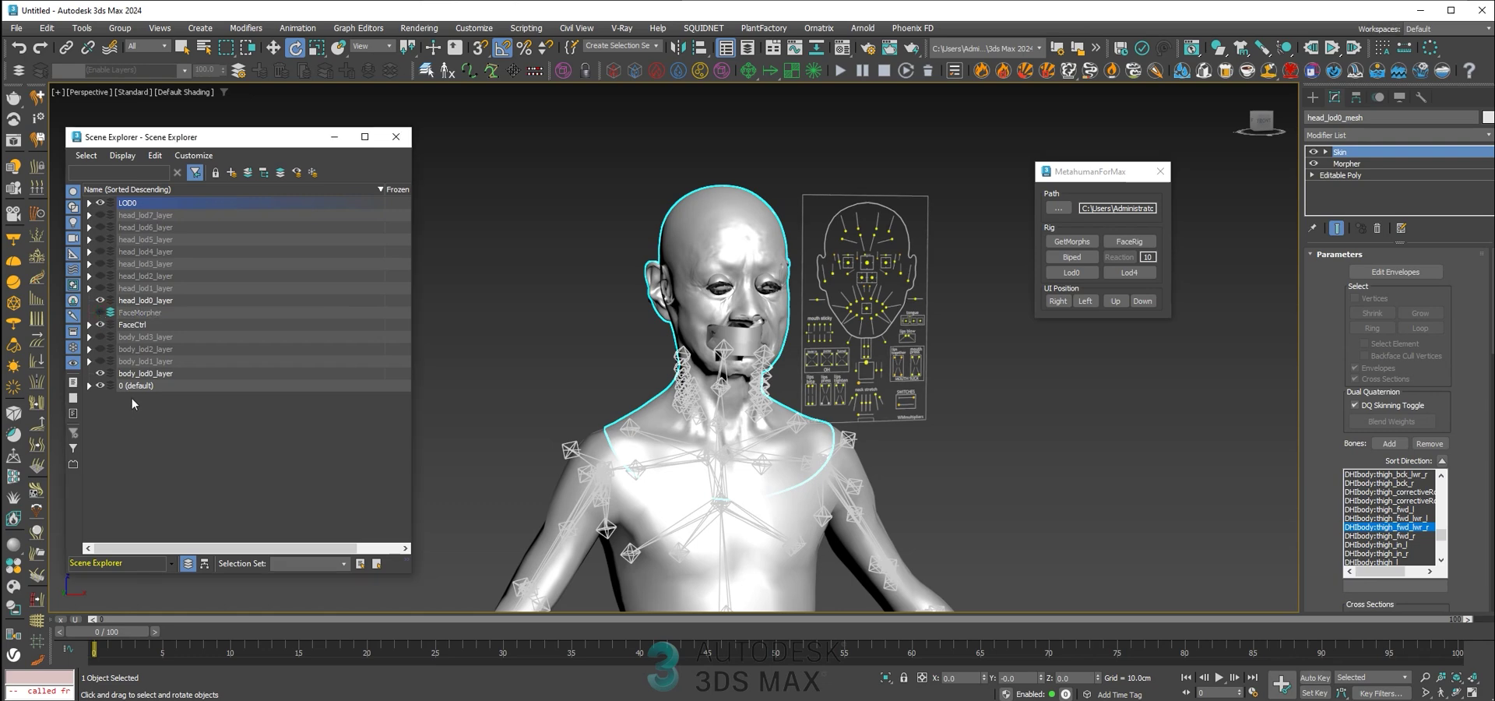
left_click(106, 387)
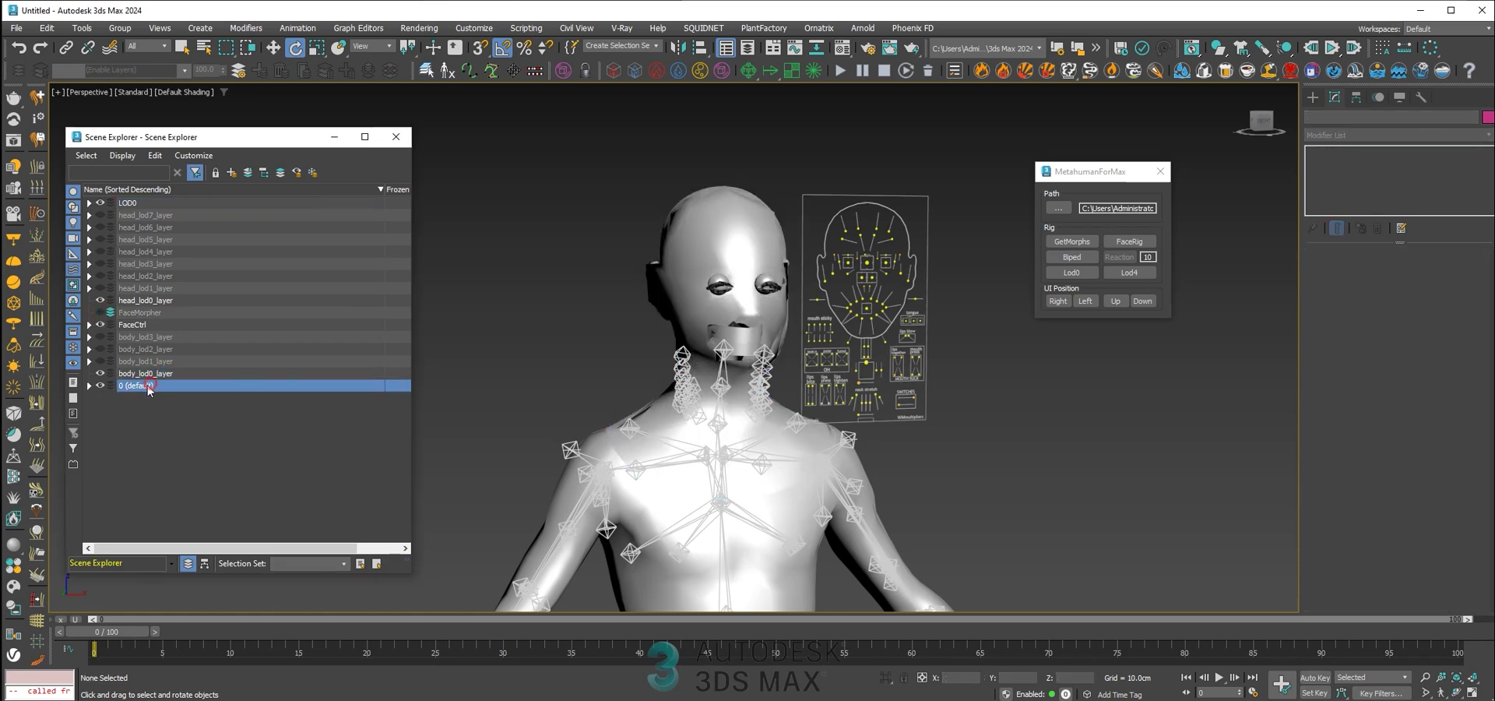
left_click(99, 386)
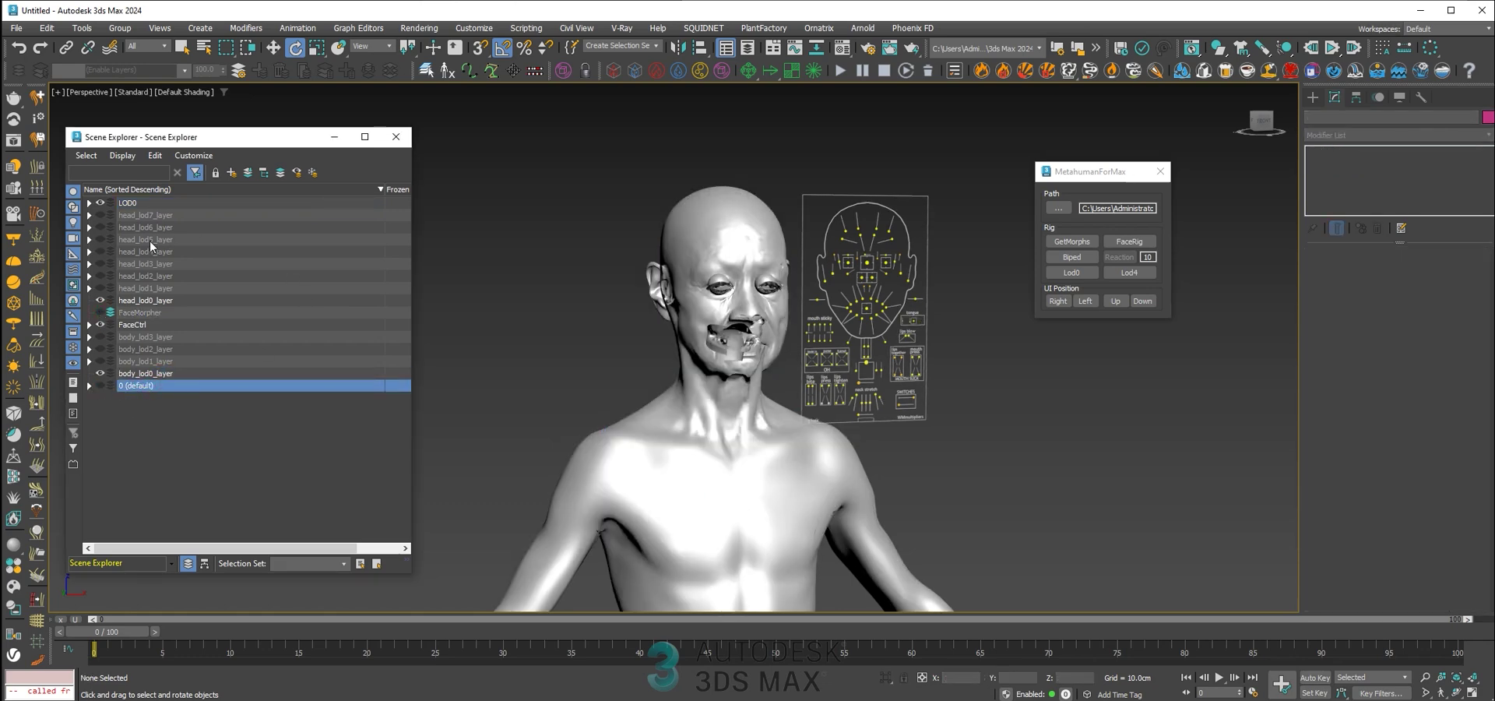
left_click(101, 205)
left_click(100, 204)
mouse_move(694, 387)
middle_mouse_down("alt")
mouse_move(676, 385)
mouse_move(699, 391)
middle_mouse_up("alt")
middle_click_drag(700, 391, 565, 328)
Assign material slot 1 to the head, eyes and body meshes
key("m")
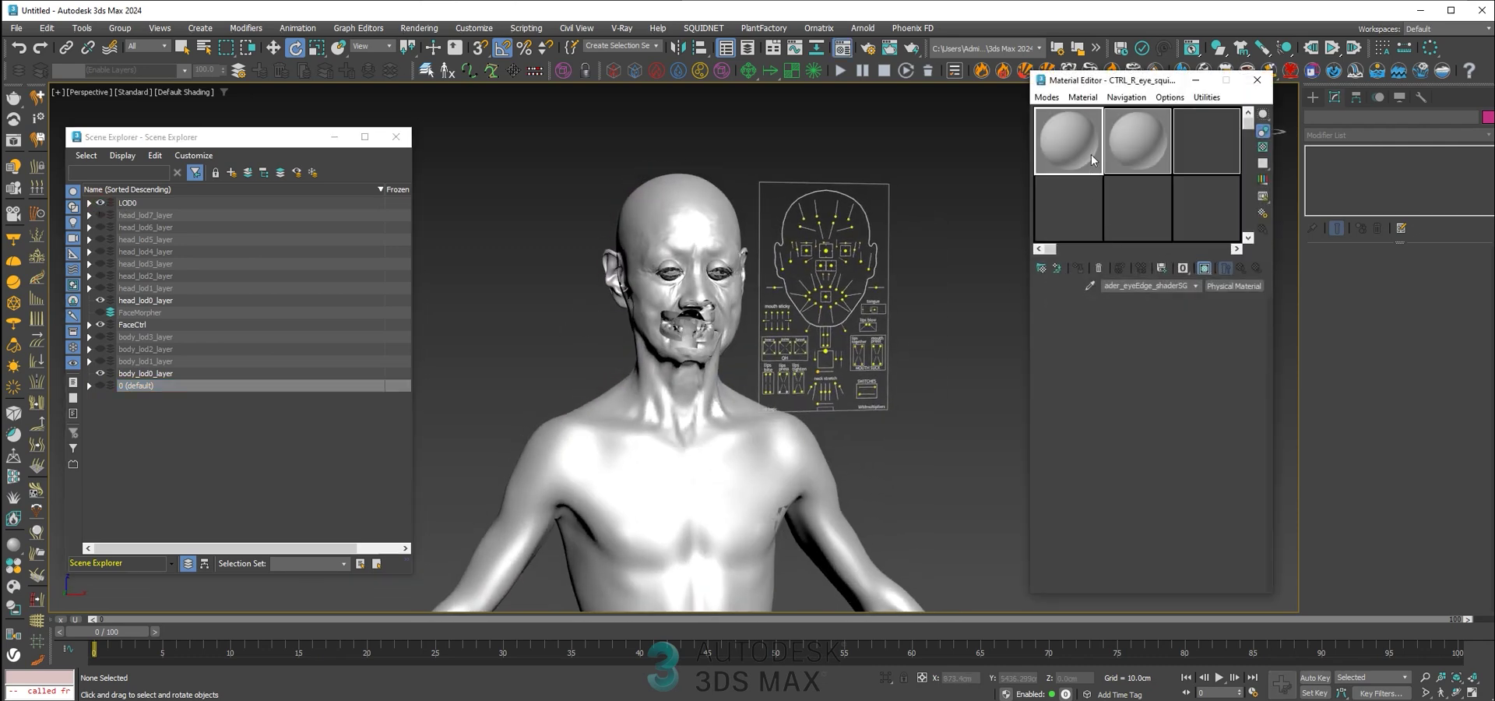
left_click(1072, 156)
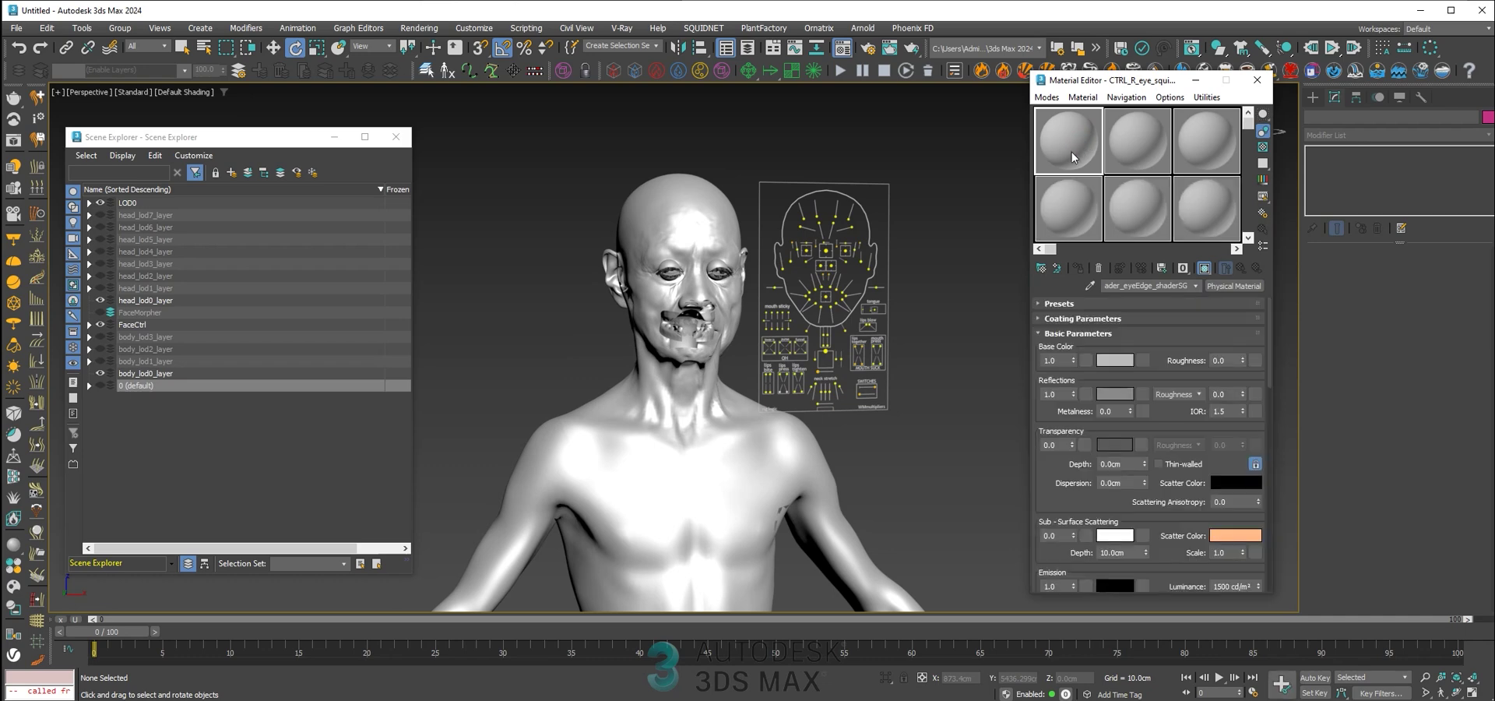
left_click(670, 234)
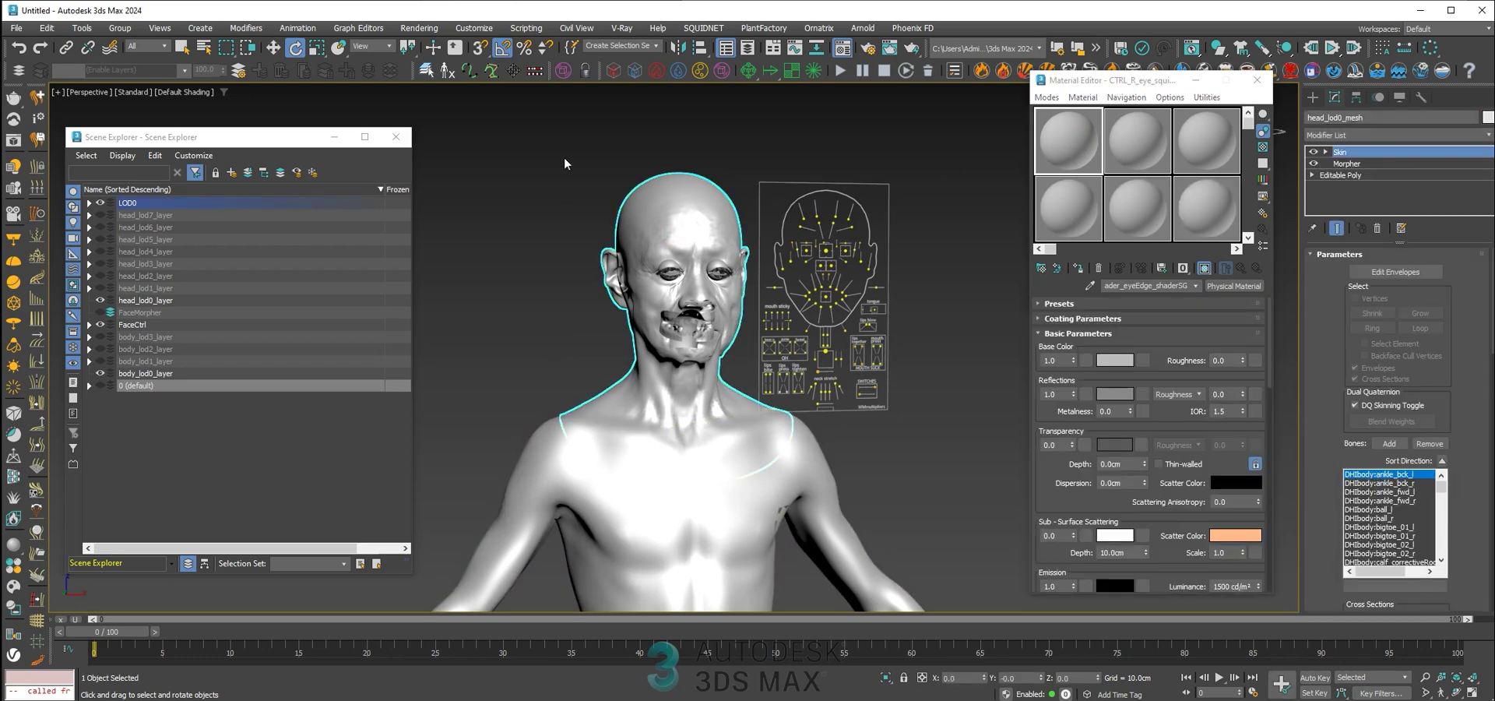
left_click_drag(718, 443, 717, 442)
left_click_drag(511, 371, 592, 448)
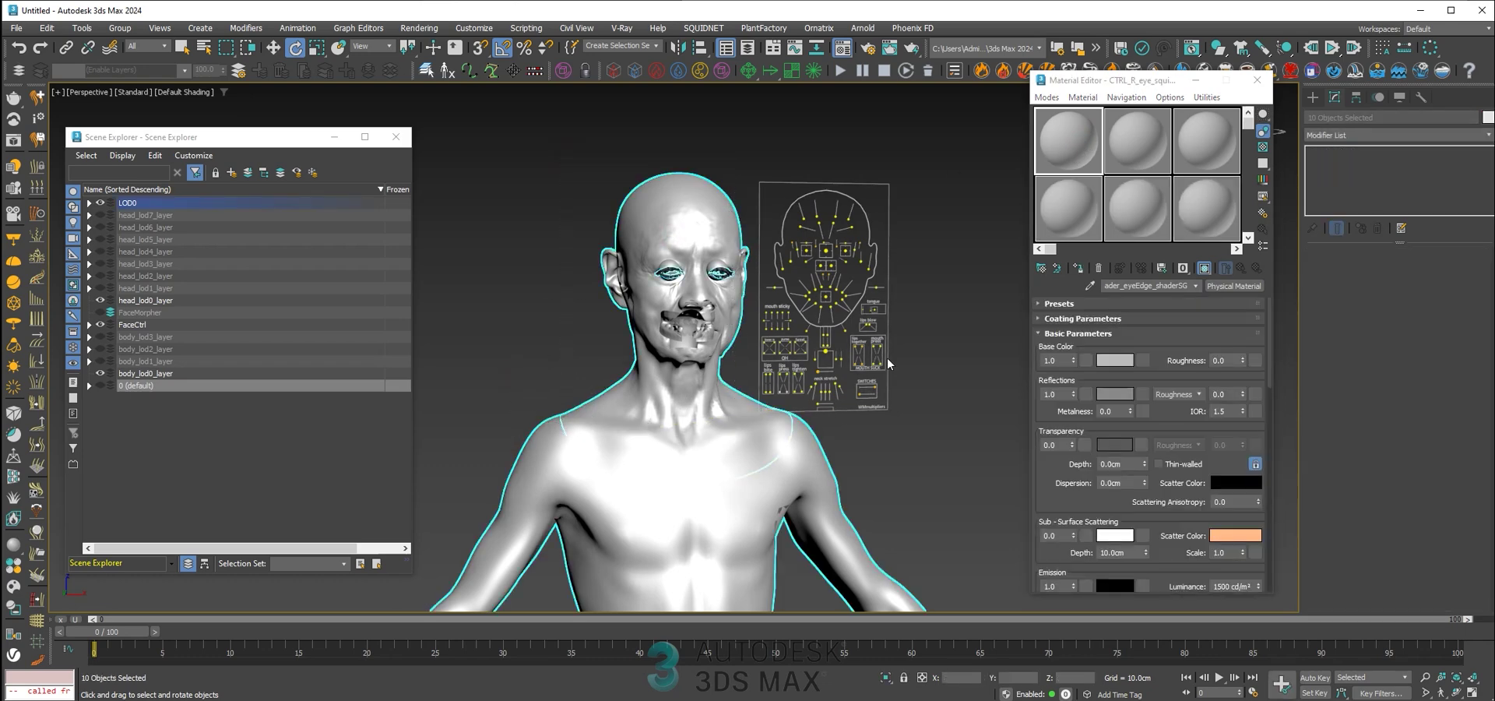
left_click(1079, 268)
Test the CTRL_C_eye and lip controls on the face board, then close the Material Editor
left_click(793, 127)
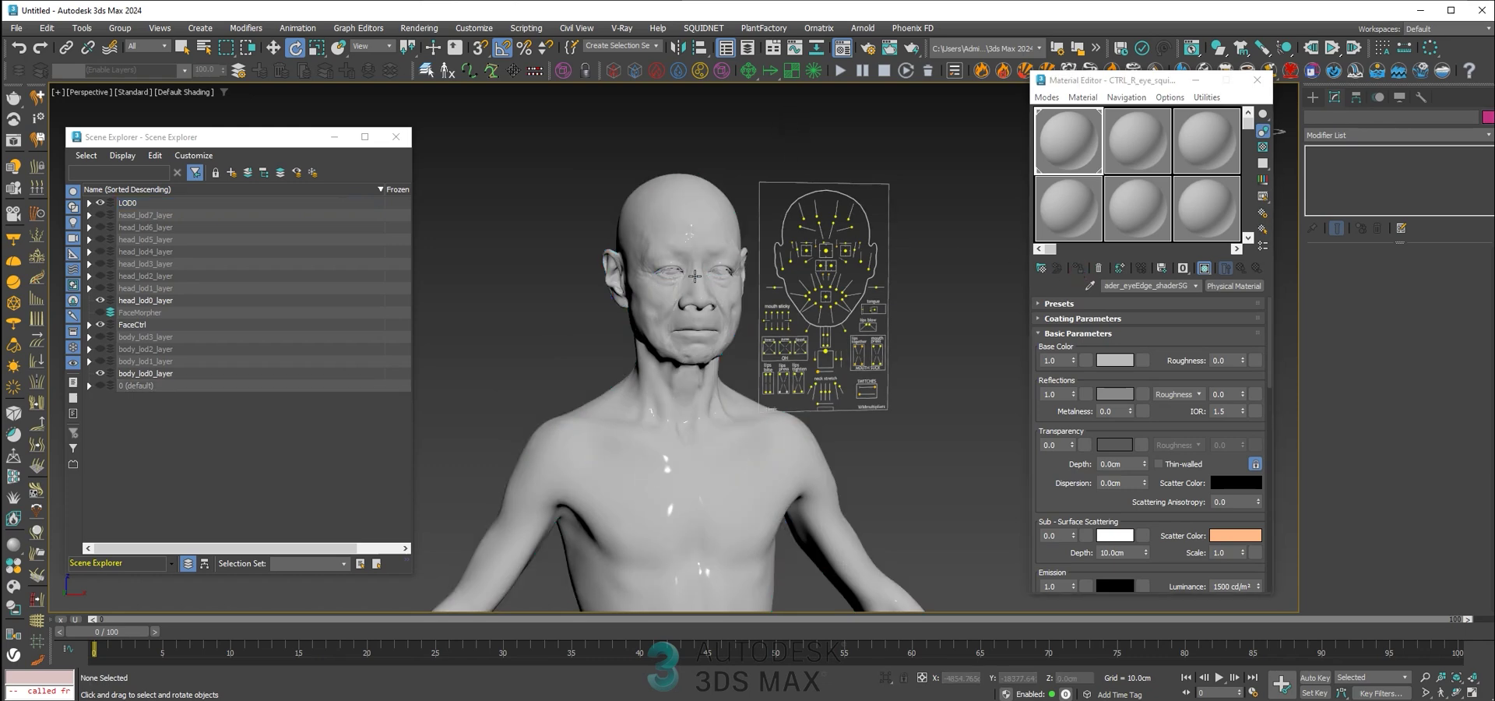
scroll(715, 319, "up", 3)
scroll(715, 319, "down", 3)
scroll(715, 319, "up", 3)
scroll(875, 280, "up", 5)
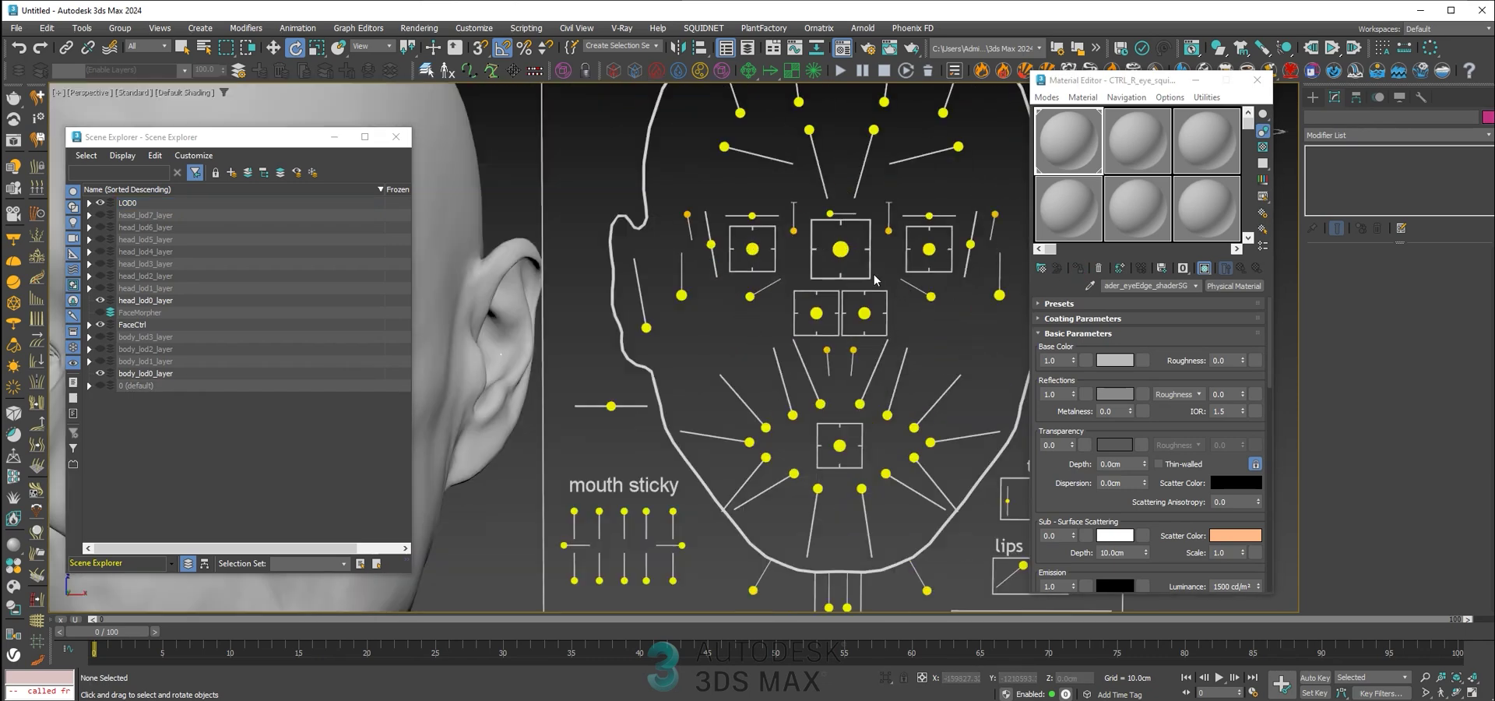
left_click(840, 251)
scroll(856, 280, "down", 4)
left_click_drag(989, 274, 985, 388)
right_click(964, 394)
right_click(985, 388)
scroll(779, 340, "down", 10)
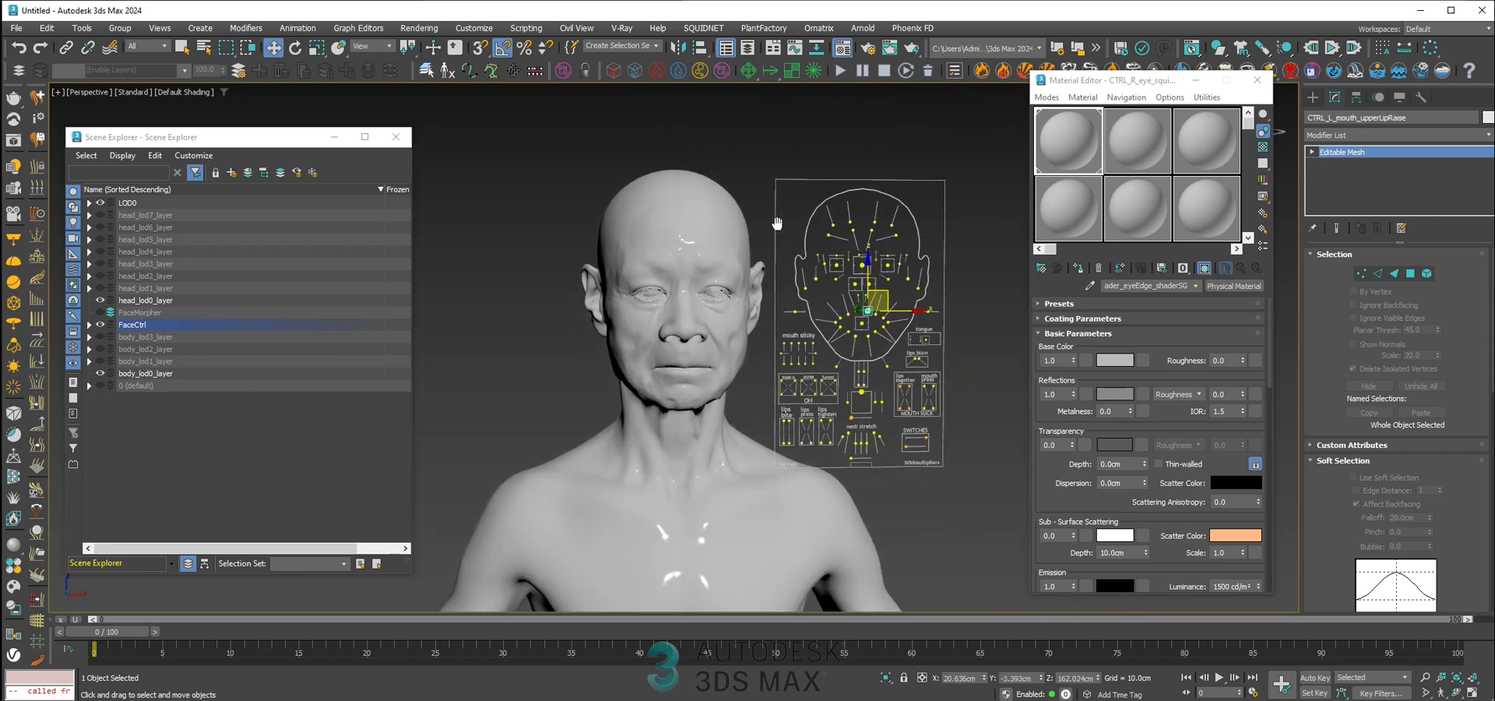
left_click_drag(1150, 81, 871, 105)
left_click(979, 103)
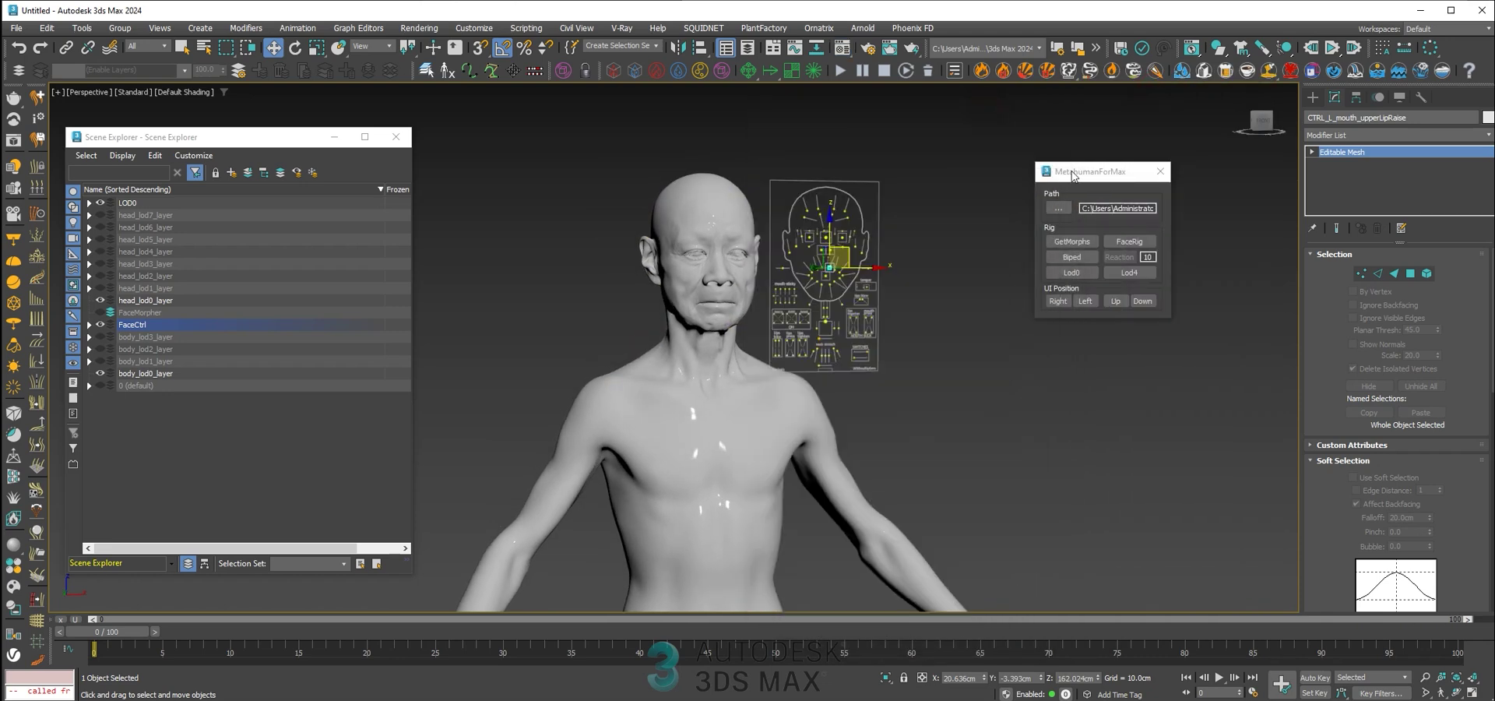
Move the MetahumanForMax panel up-left and hide all Geometry by category
left_click_drag(1106, 170, 1092, 164)
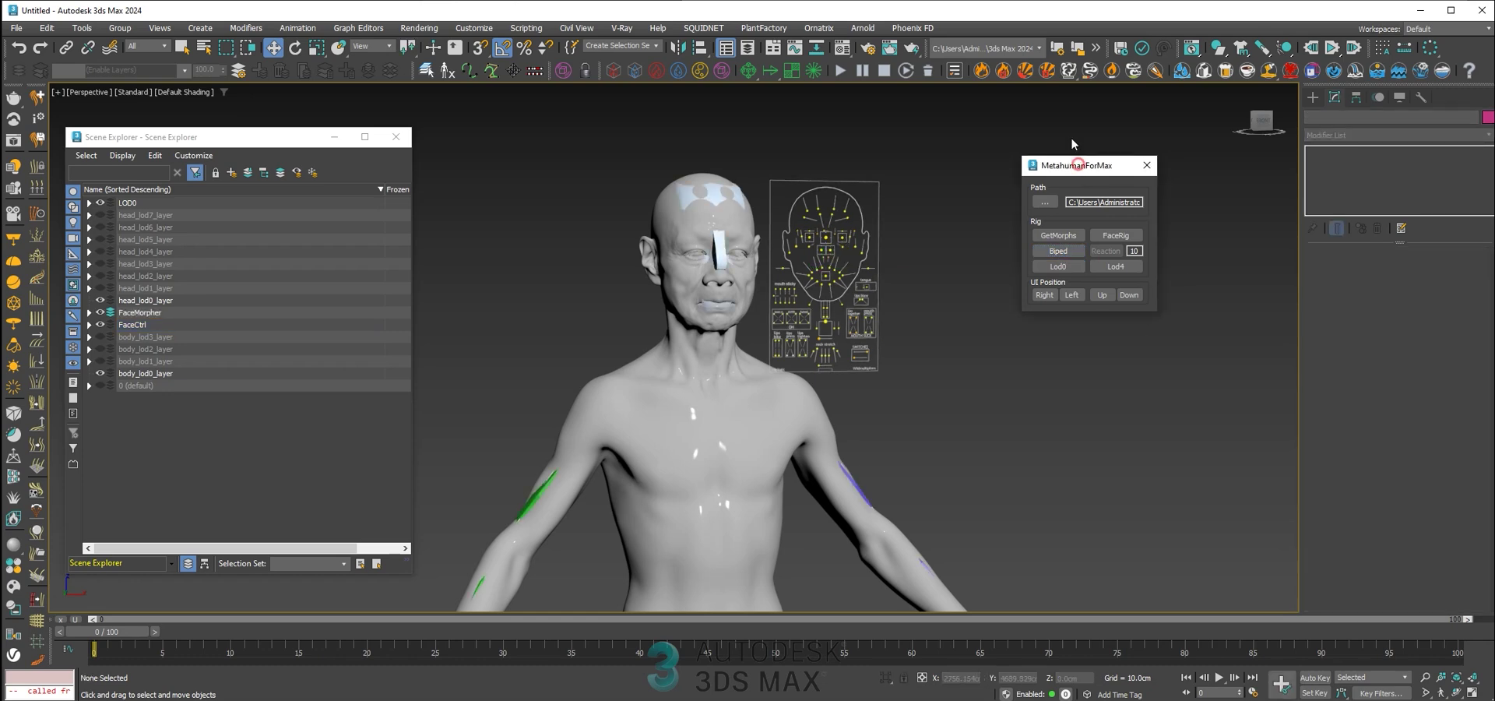
left_click_drag(1072, 144, 1068, 134)
left_click(1400, 97)
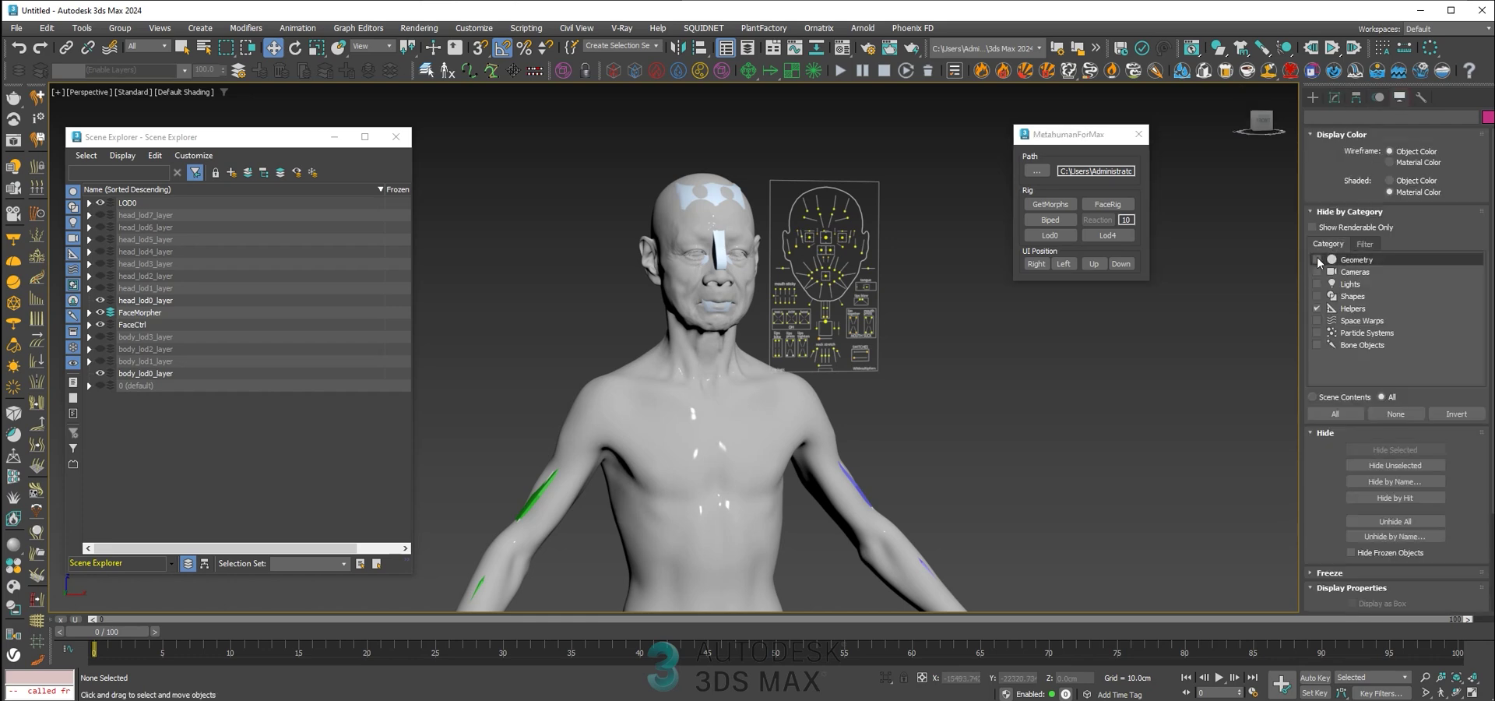
left_click(1316, 260)
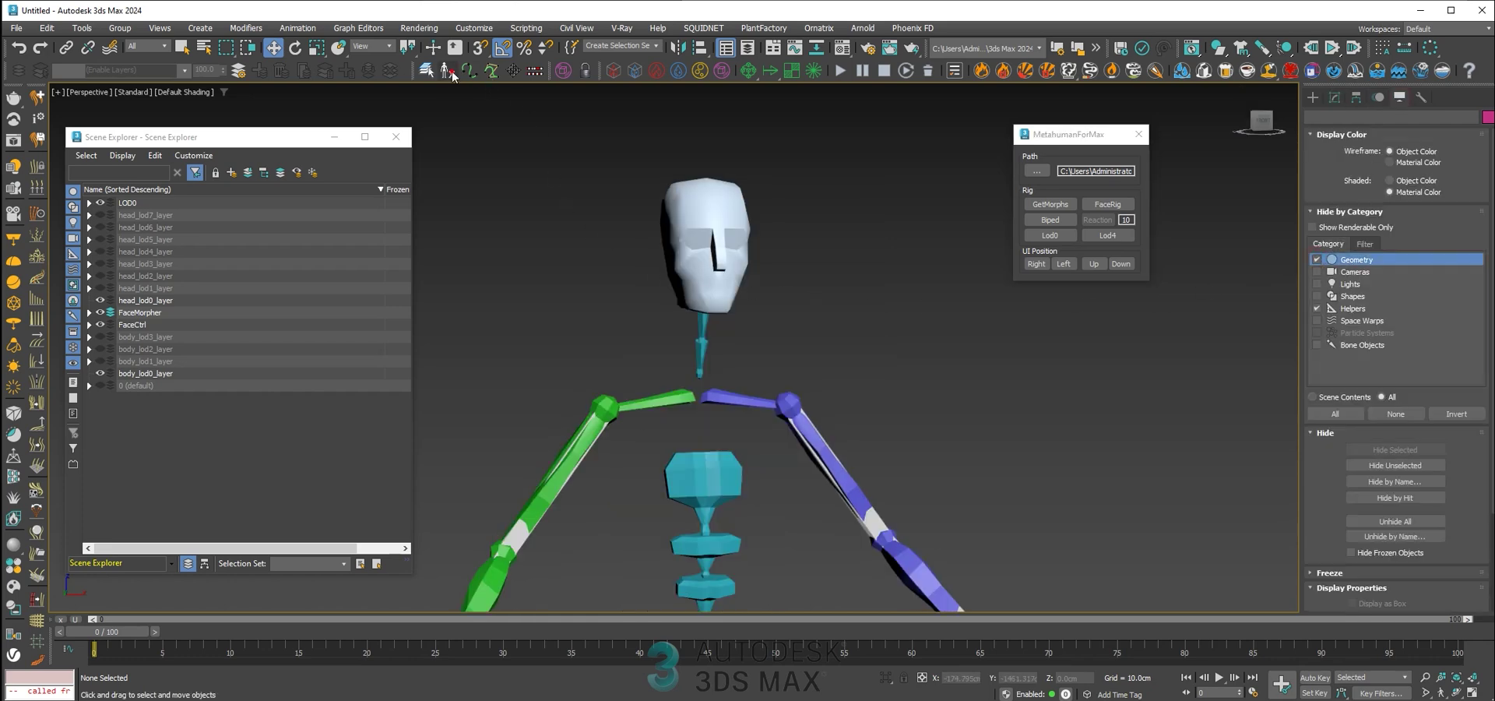
Select the biped with Sox BipedAssist and set its Figure Mode body type to Classic
left_click(449, 72)
left_click(725, 177)
left_click_drag(791, 157, 538, 141)
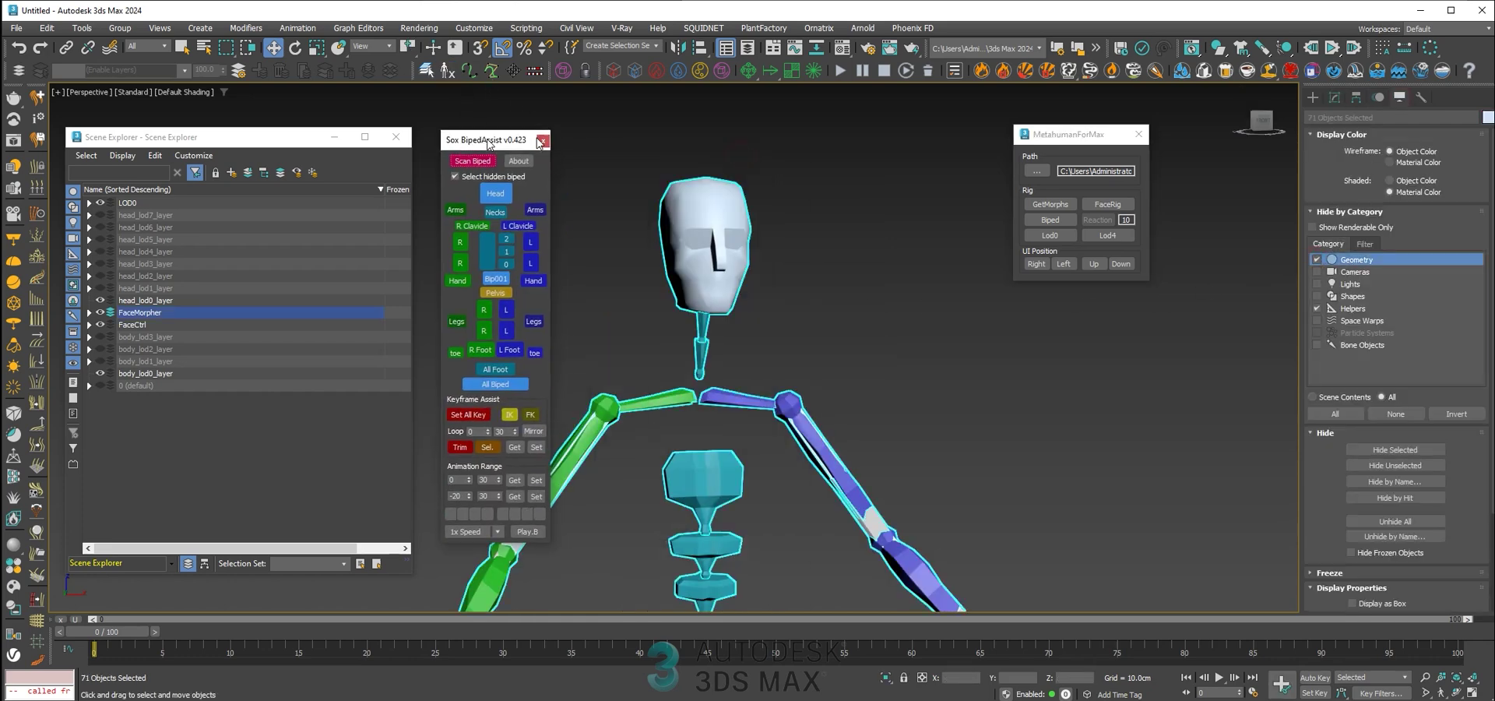
left_click(1334, 98)
left_click(1378, 98)
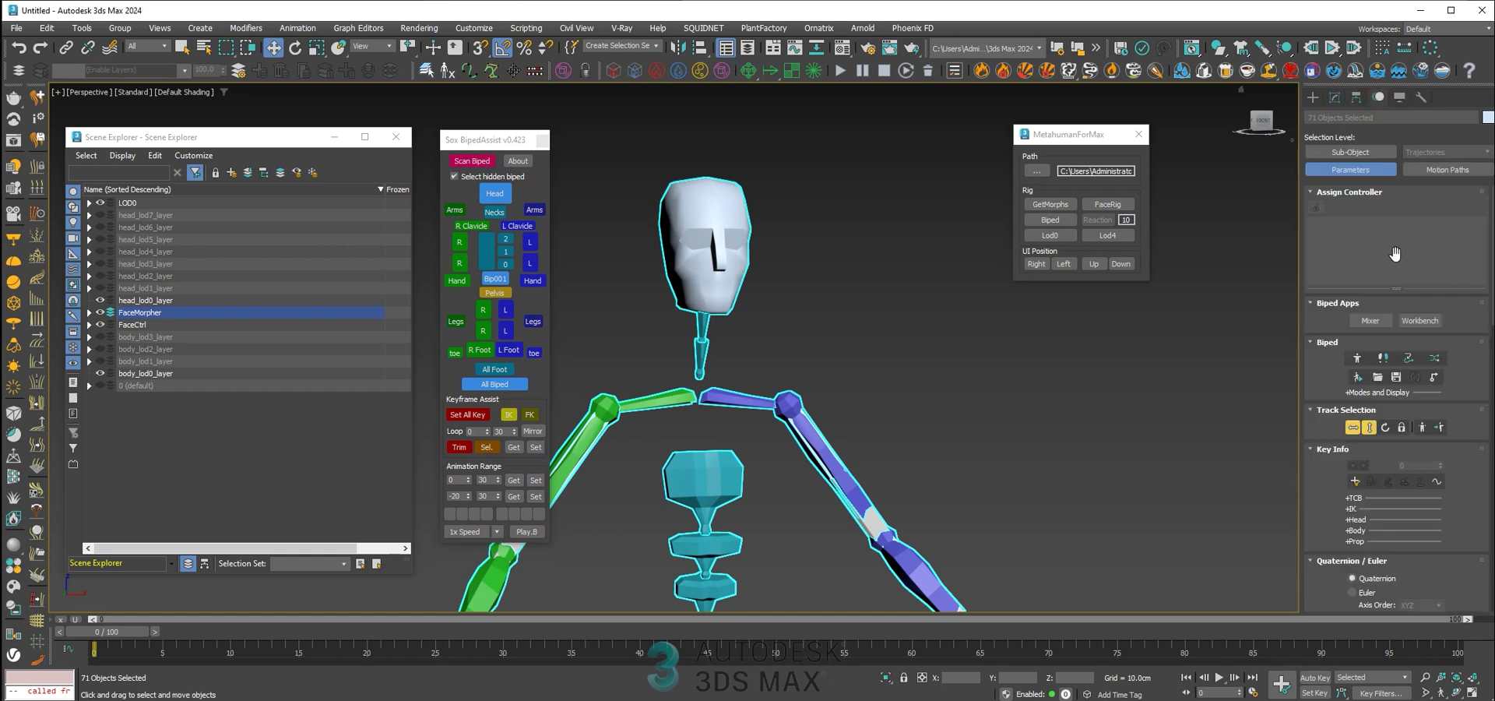
left_click(1357, 357)
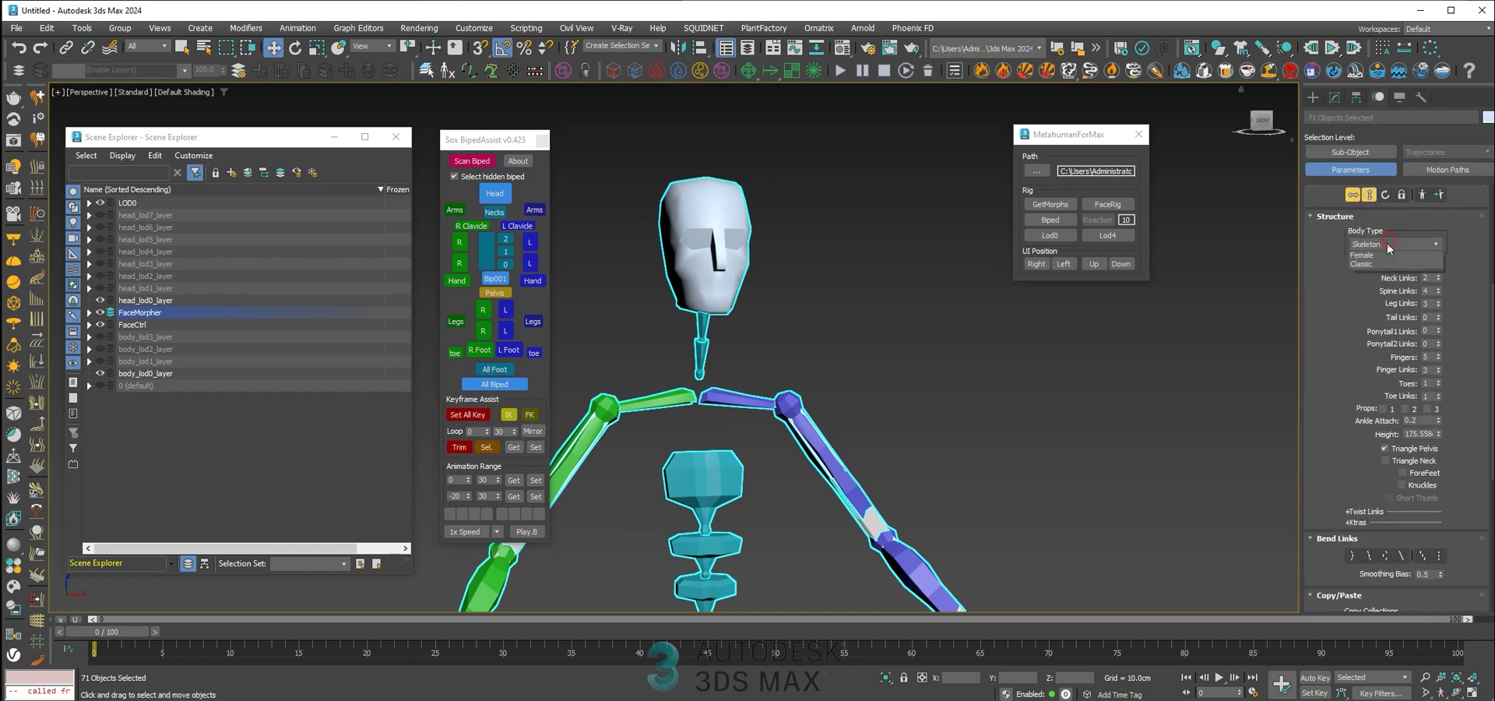
left_click(1361, 284)
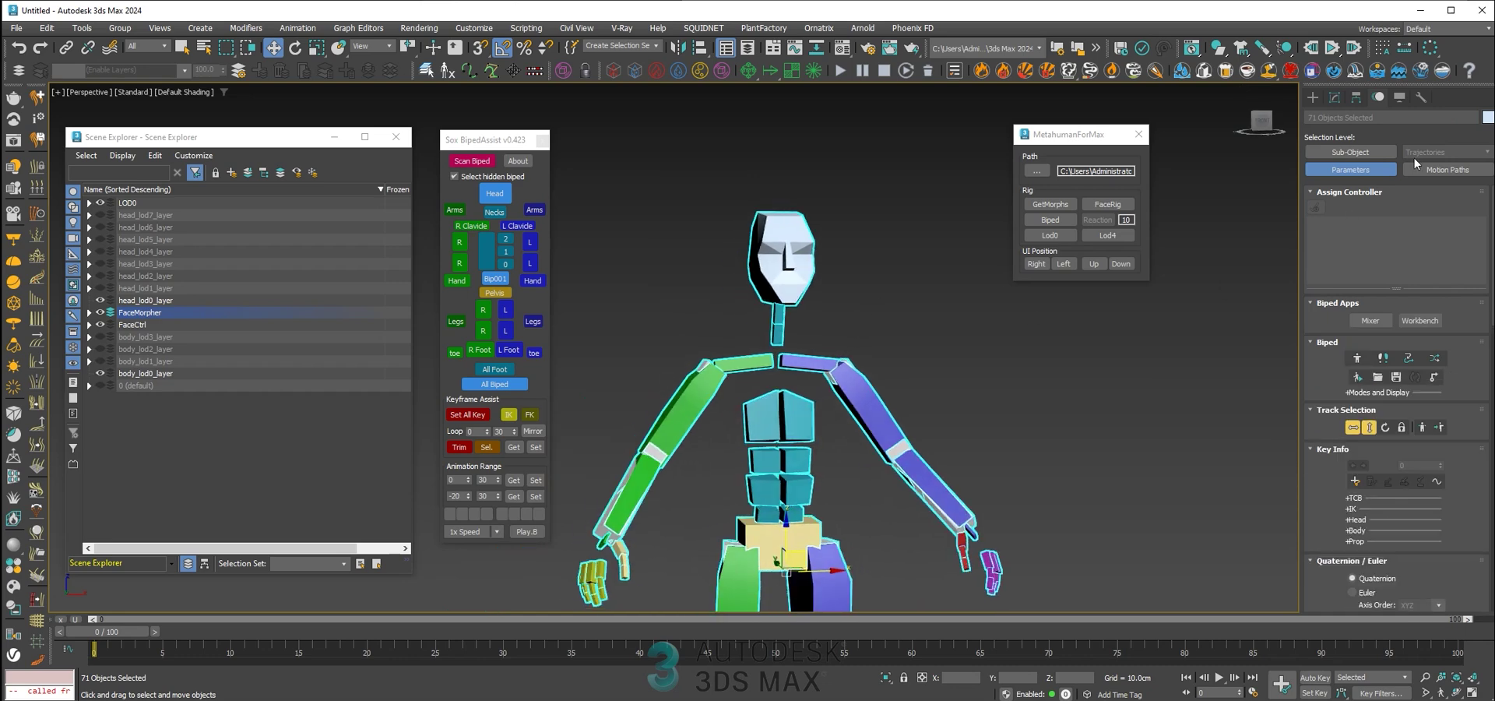
Unhide the geometry and set the biped to Display as Box in Object Properties
left_click(1400, 98)
left_click(1317, 260)
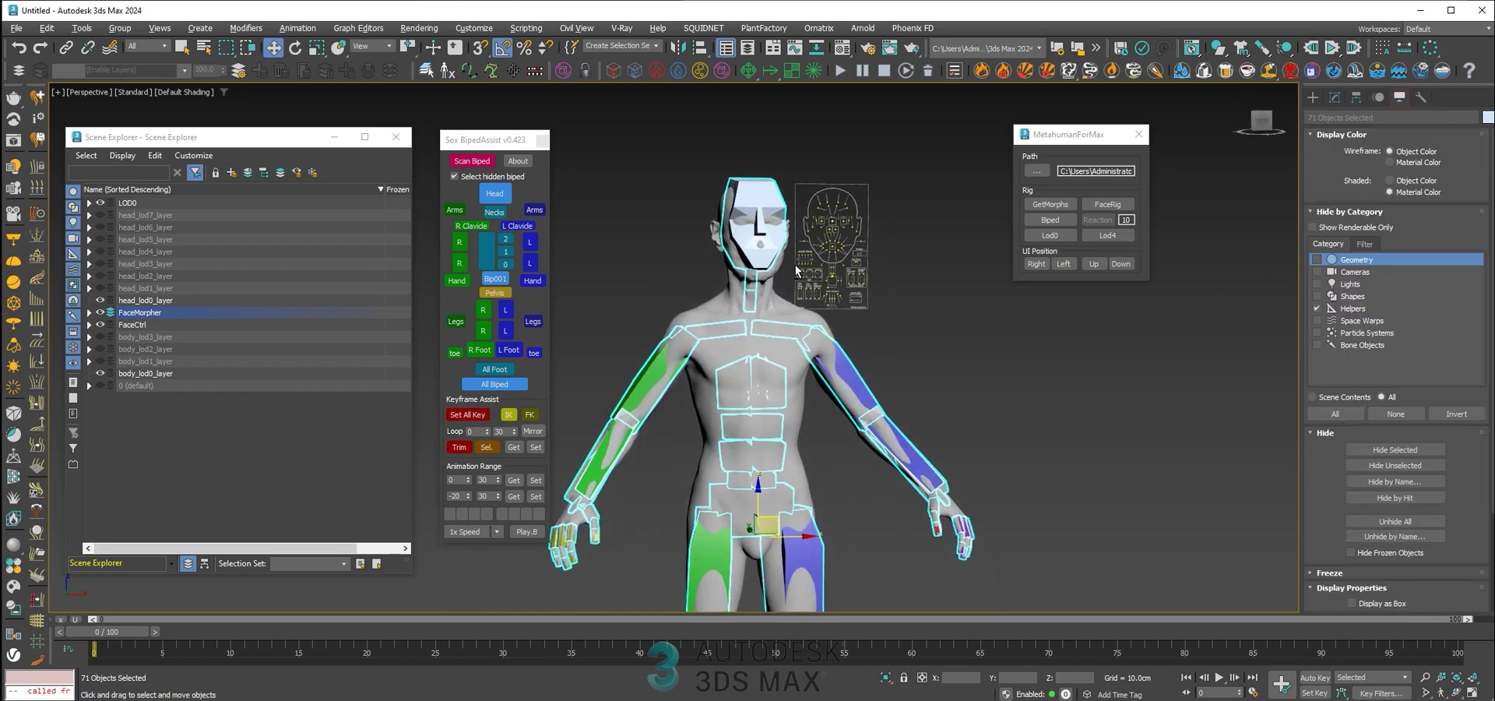
right_click(763, 201)
left_click(810, 329)
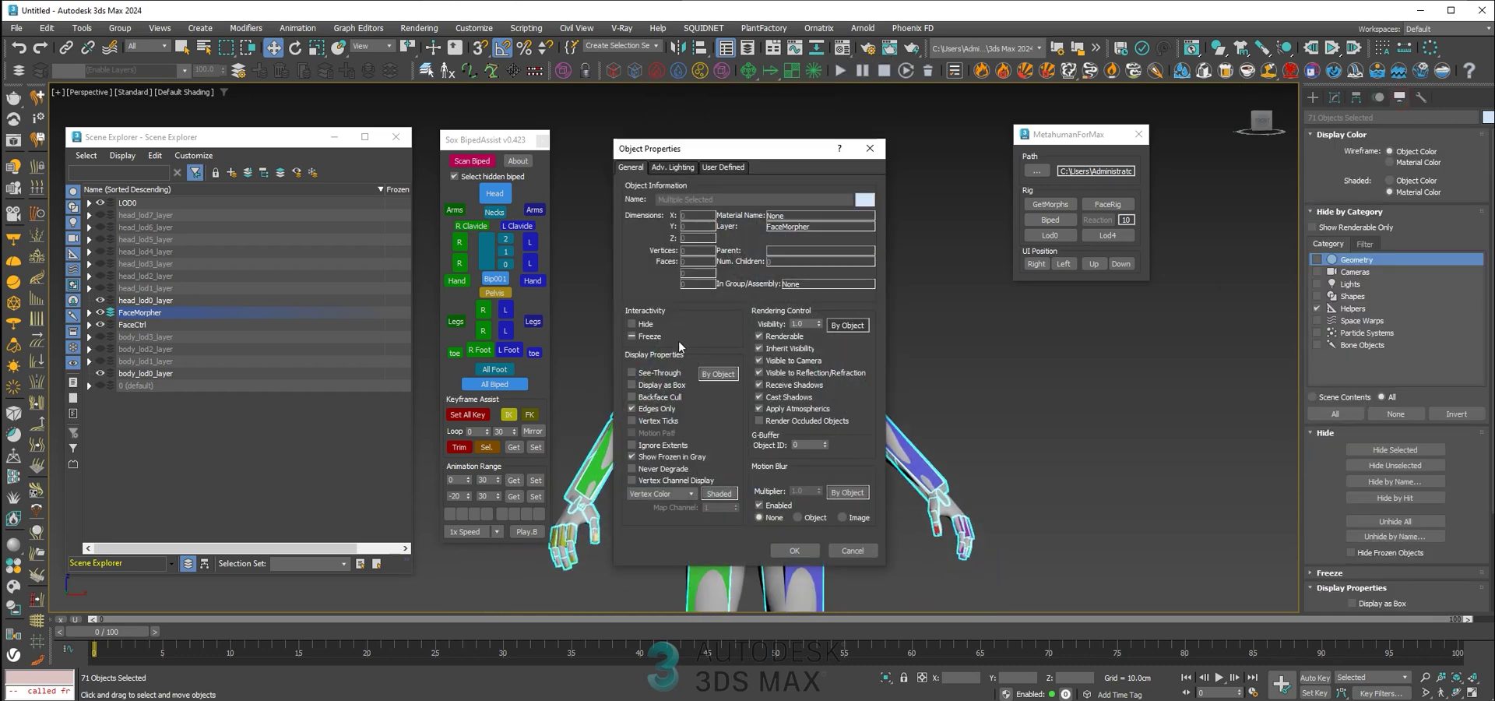
left_click(795, 549)
left_click(955, 348)
middle_click_drag(956, 348, 902, 407, "alt")
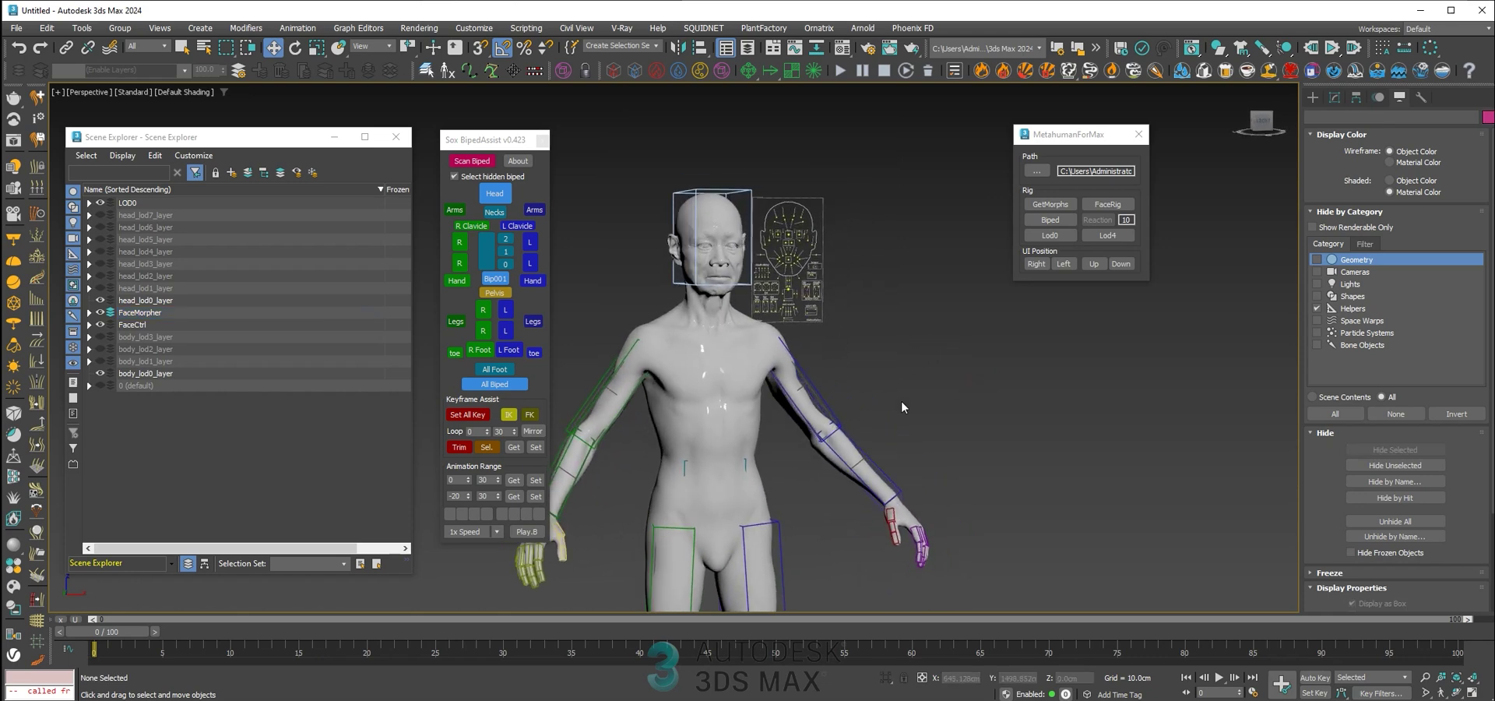
scroll(895, 457, "up", 5)
left_click(887, 499)
scroll(885, 470, "down", 5)
left_click_drag(865, 456, 871, 411)
key("ctrl+z")
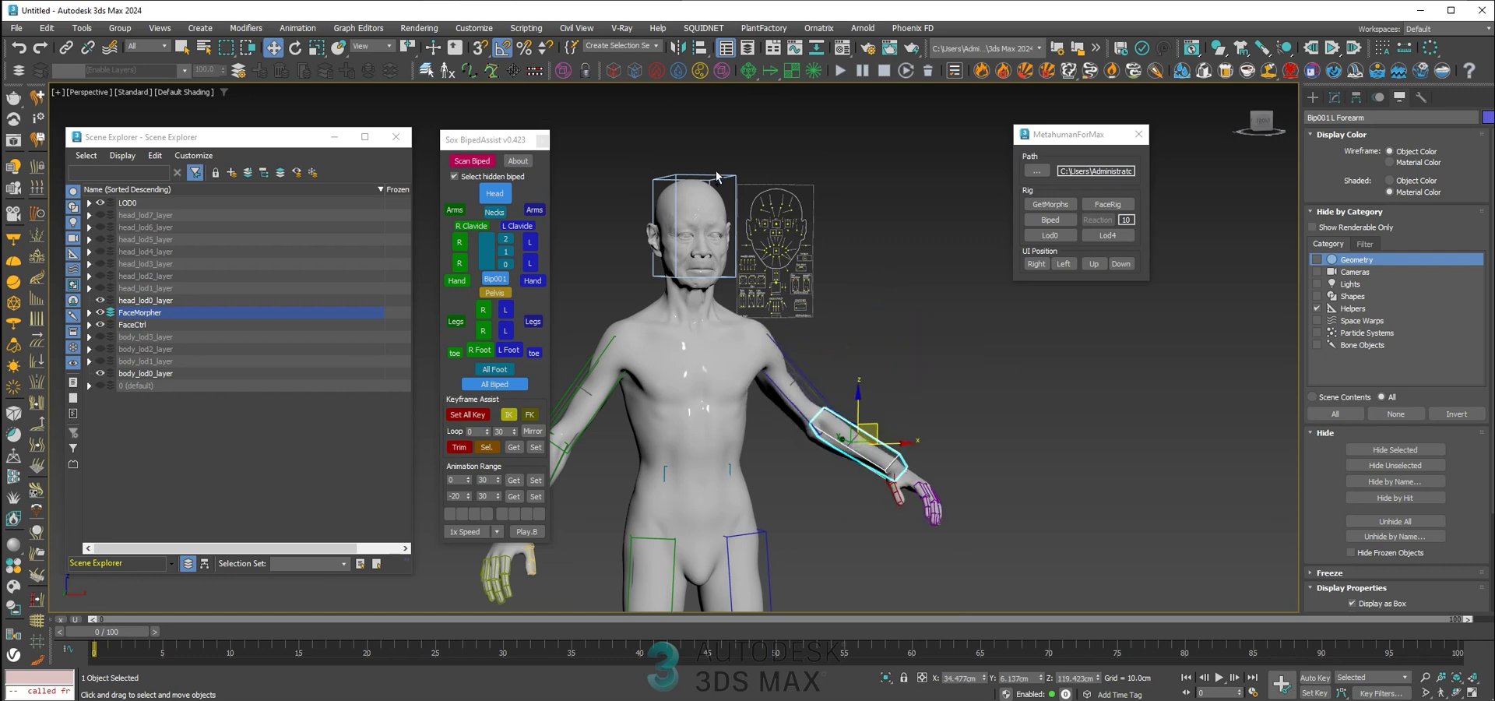
key("ctrl+z")
left_click(711, 221)
mouse_move(684, 257)
left_mouse_down()
mouse_move(723, 269)
mouse_move(685, 269)
mouse_move(707, 254)
left_mouse_up()
key("ctrl+z")
scroll(764, 259, "up", 3)
middle_click_drag(764, 259, 869, 335)
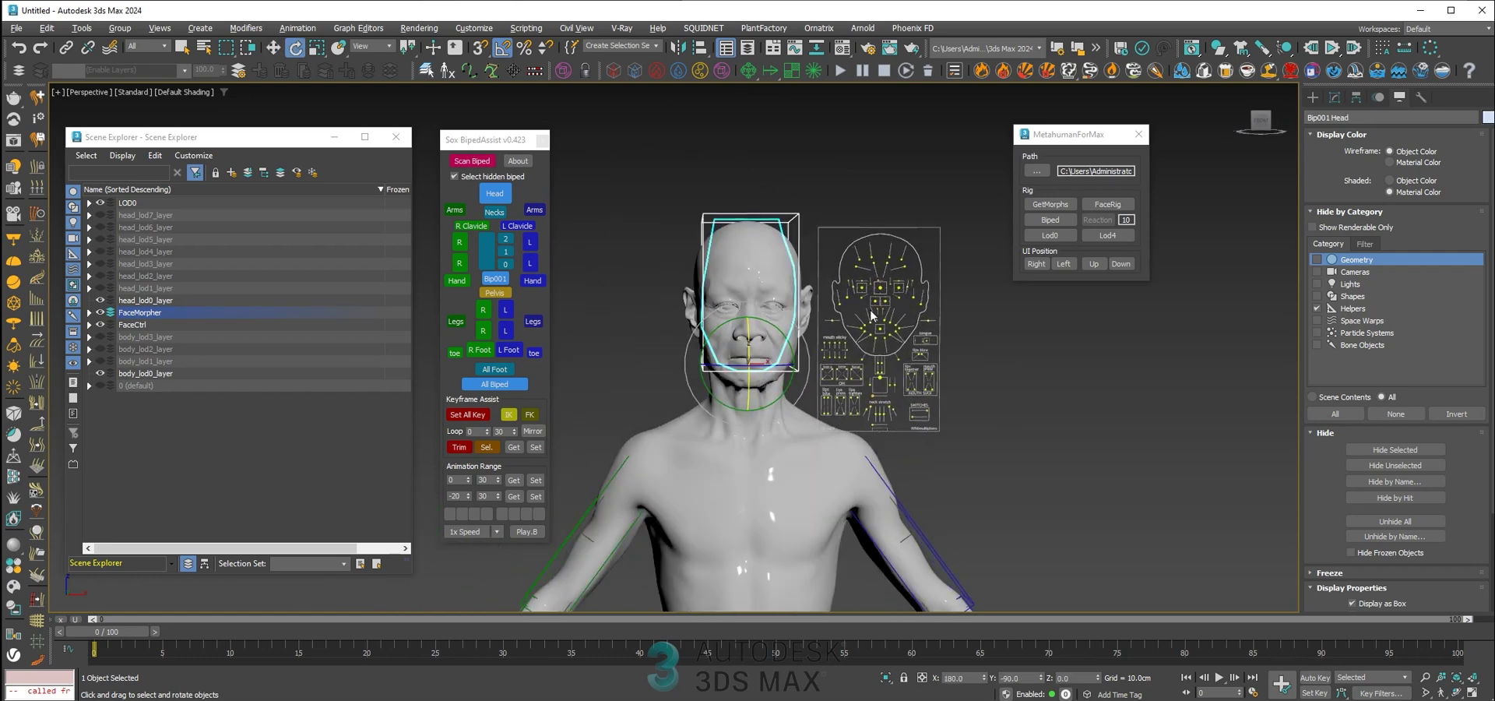
scroll(871, 312, "up", 5)
key("w")
left_click(894, 260)
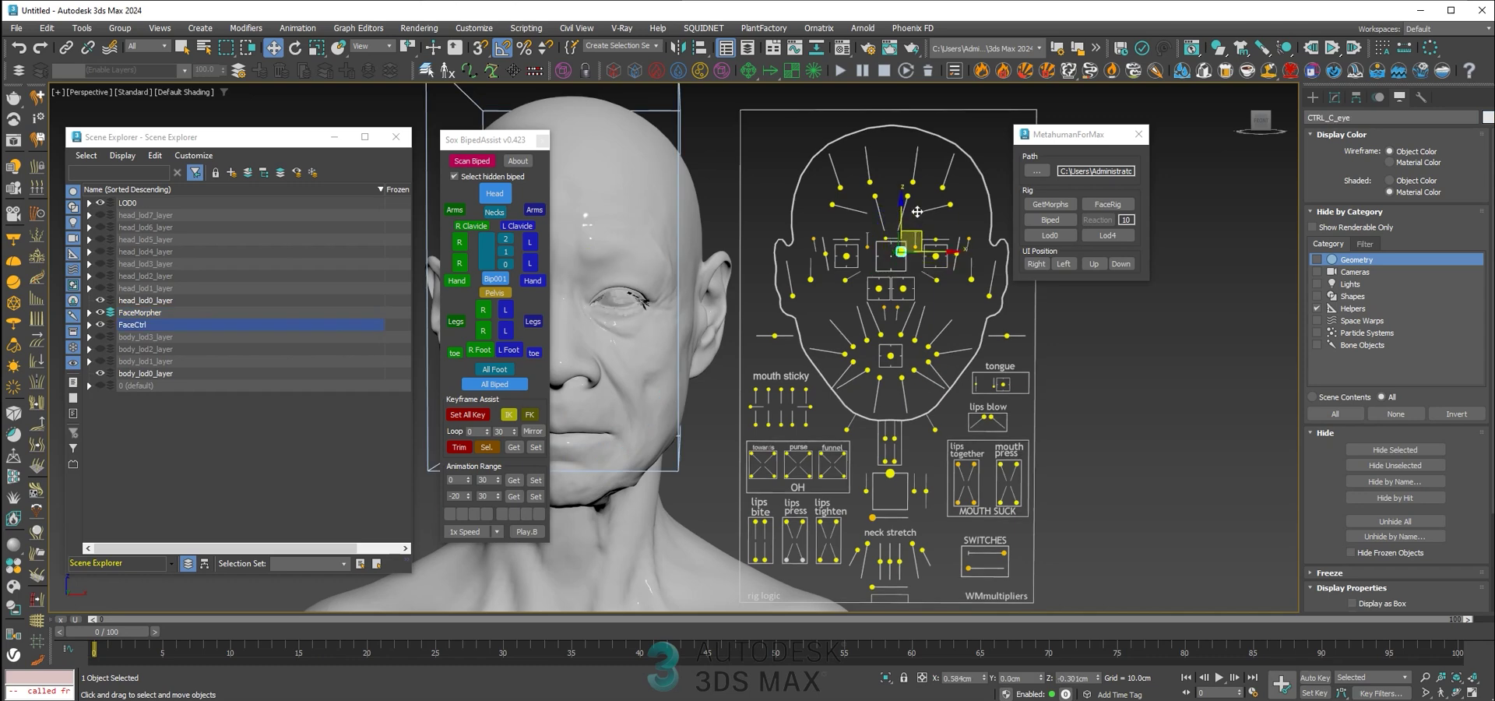
mouse_move(910, 454)
left_mouse_down()
mouse_move(903, 503)
mouse_move(896, 460)
mouse_move(903, 503)
mouse_move(899, 477)
left_mouse_up()
right_click(899, 476)
scroll(818, 354, "down", 4)
mouse_move(813, 350)
middle_mouse_down("alt")
mouse_move(724, 335)
mouse_move(798, 332)
middle_mouse_up("alt")
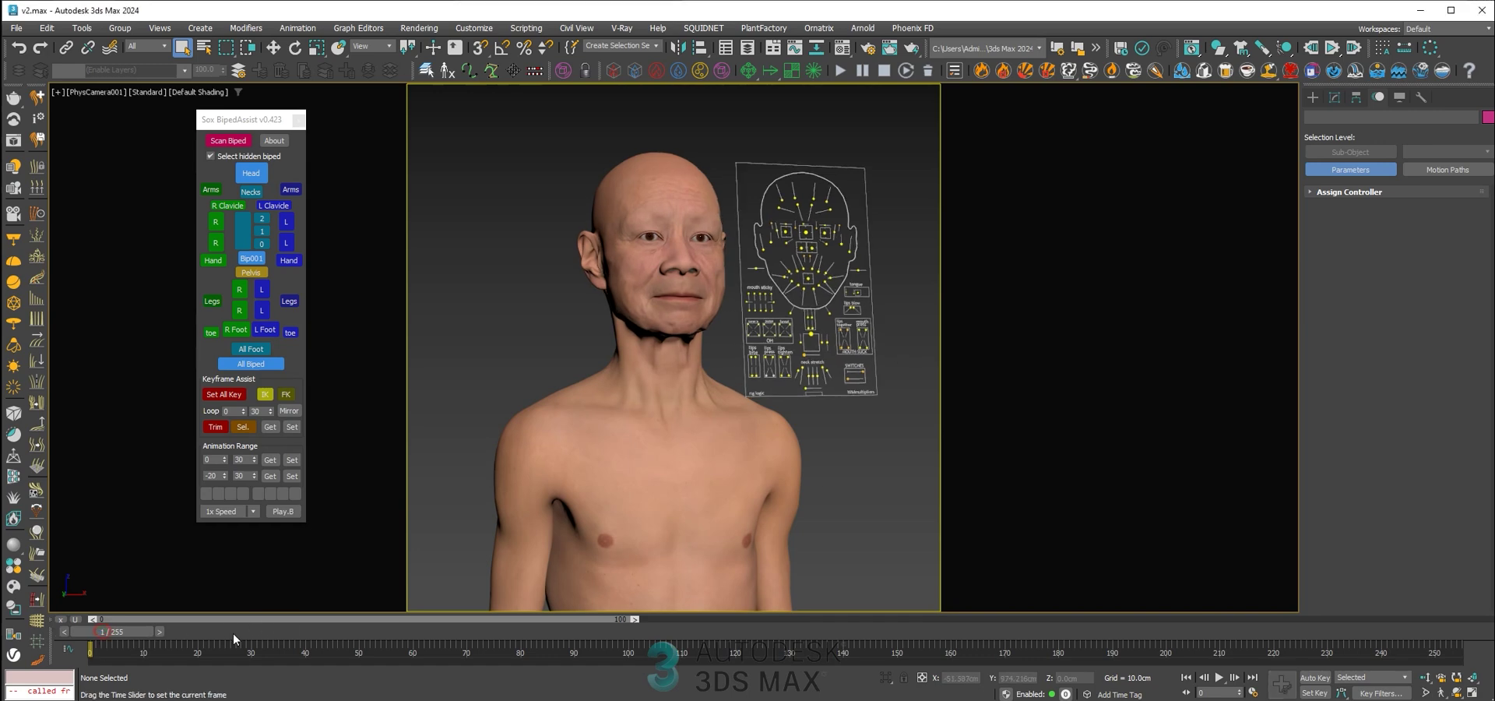
Start playback of the textured MetaHuman's 255-frame animation in v2.max
left_click(1219, 677)
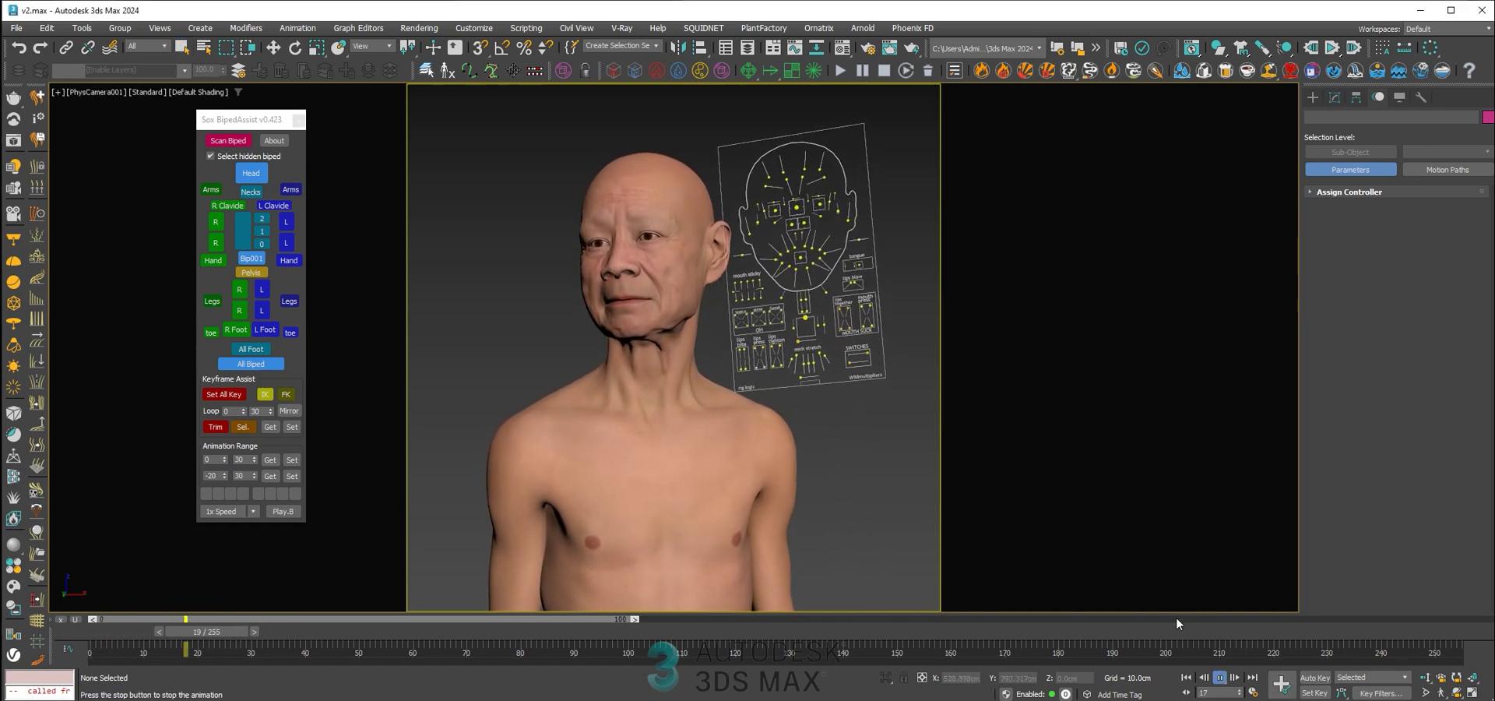